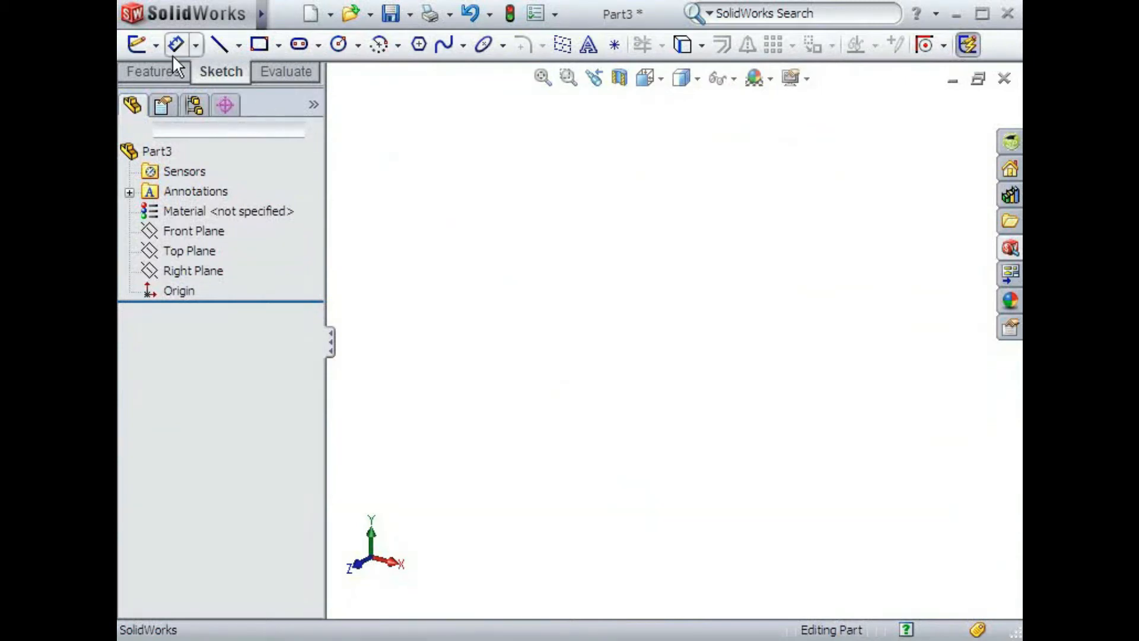
# - Start a new 3D sketch in the empty part
pyautogui.click(155, 46)
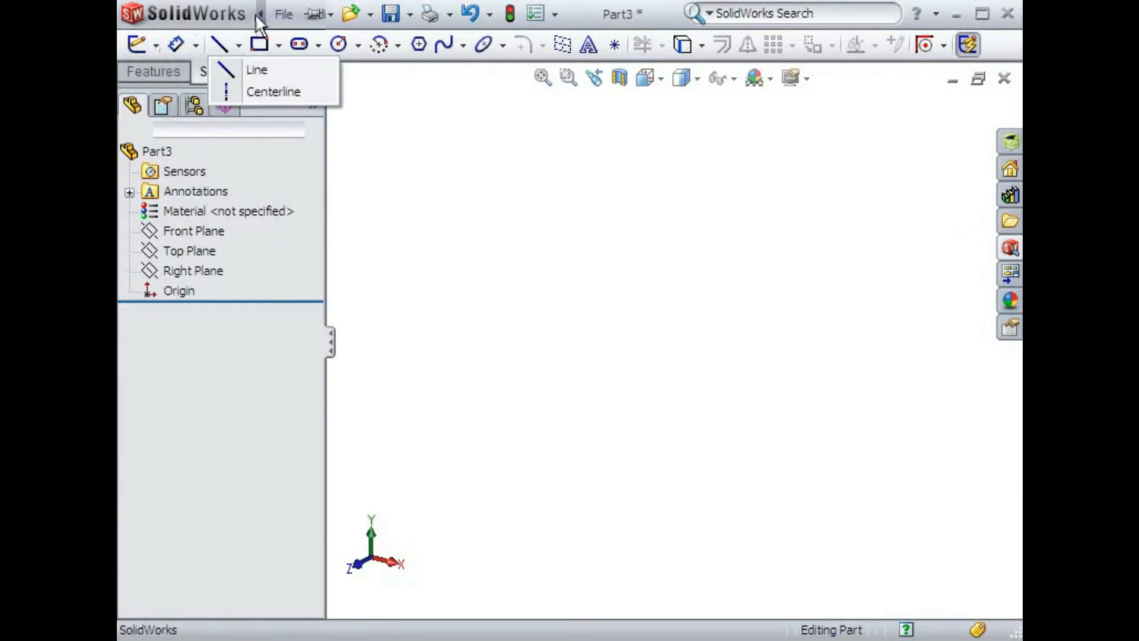
pyautogui.click(279, 17)
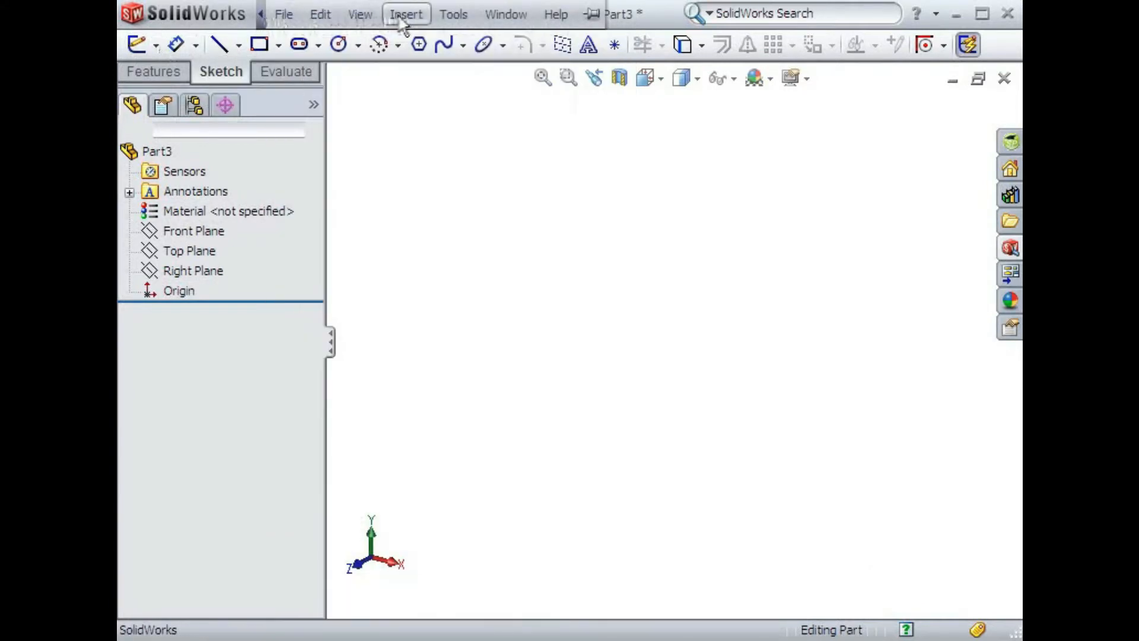
pyautogui.click(406, 14)
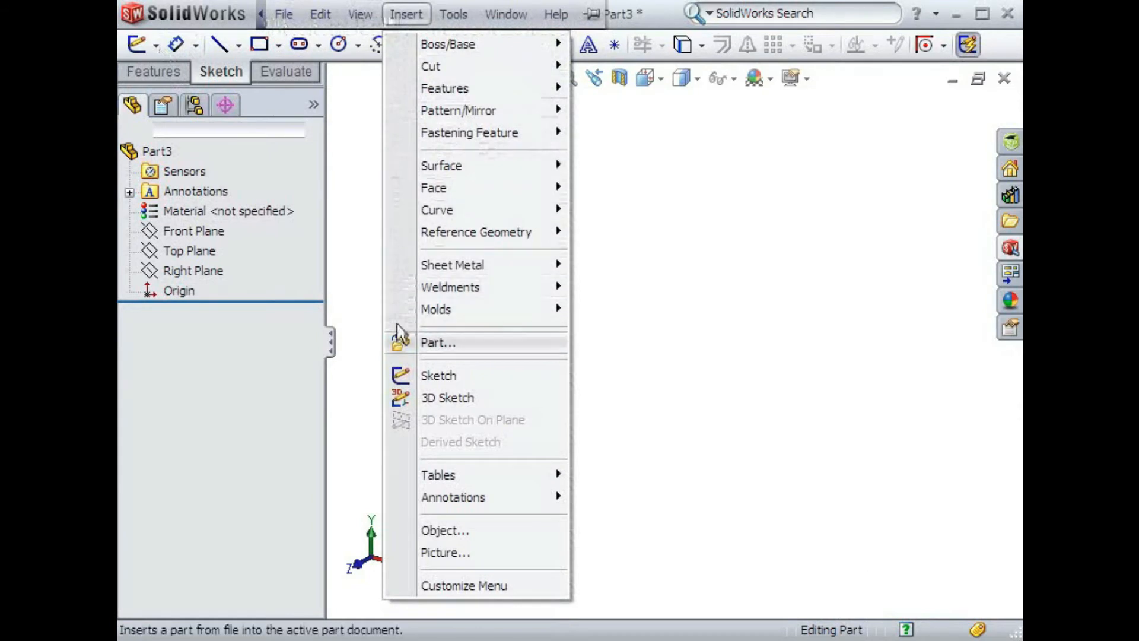
pyautogui.click(401, 396)
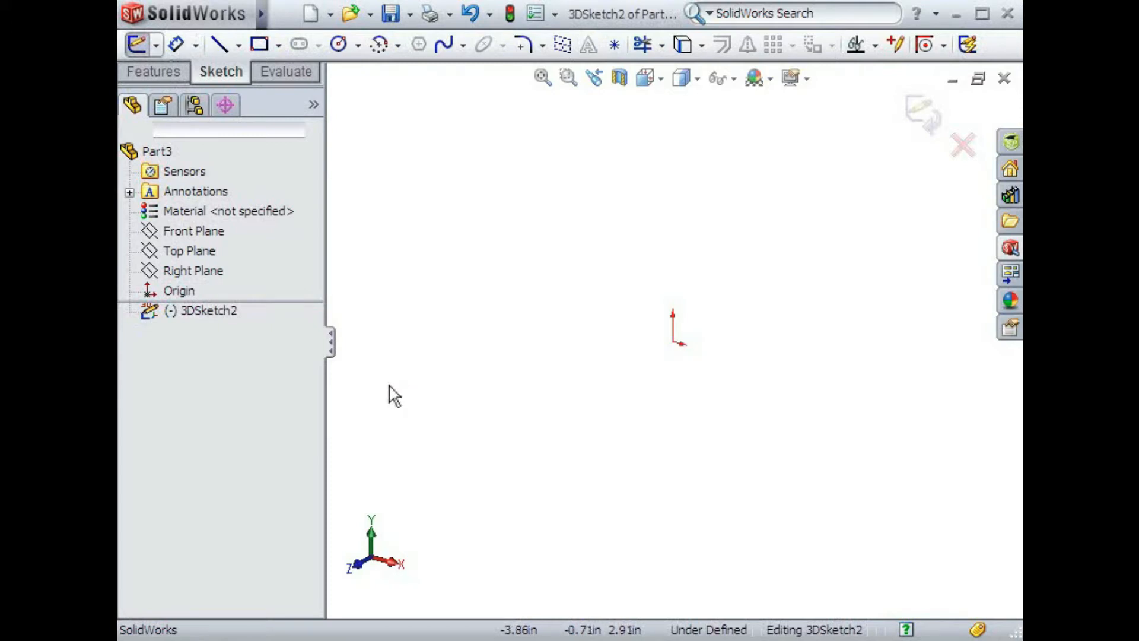
pyautogui.click(173, 316)
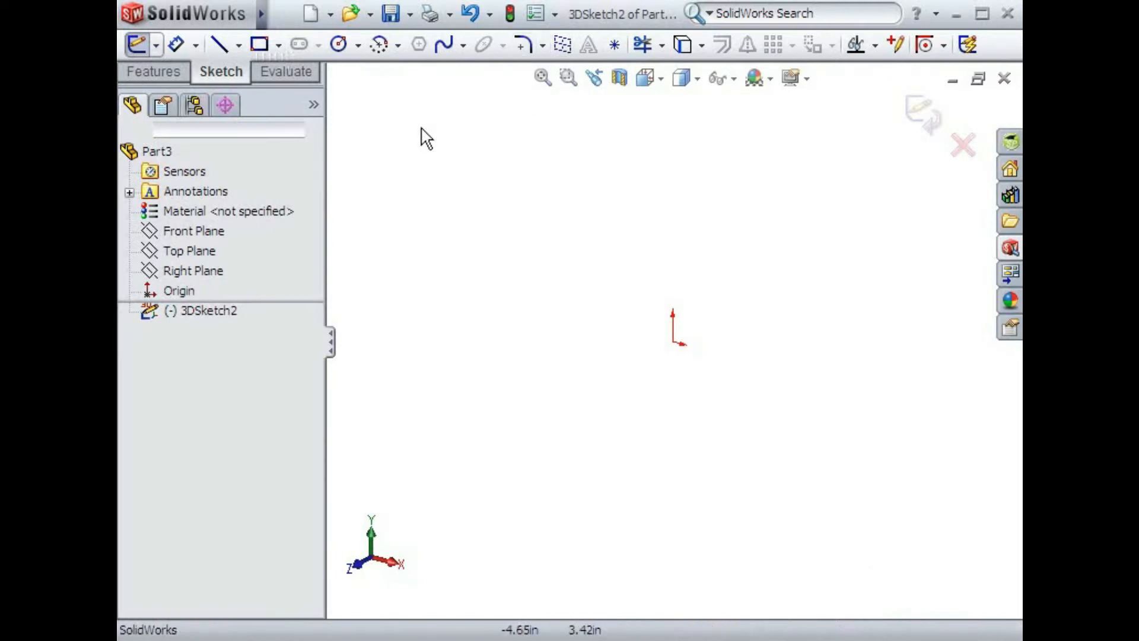
# - Activate the Line tool and cycle the 3D sketching plane through YZ and ZX, ending on XY
pyautogui.click(221, 44)
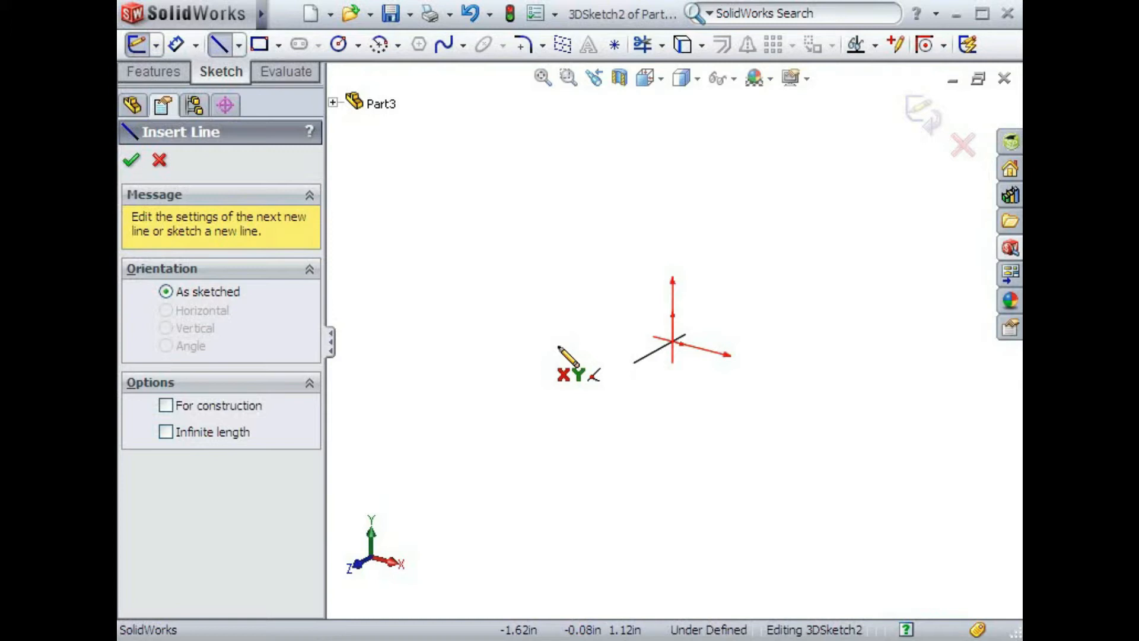
pyautogui.press('Tab')
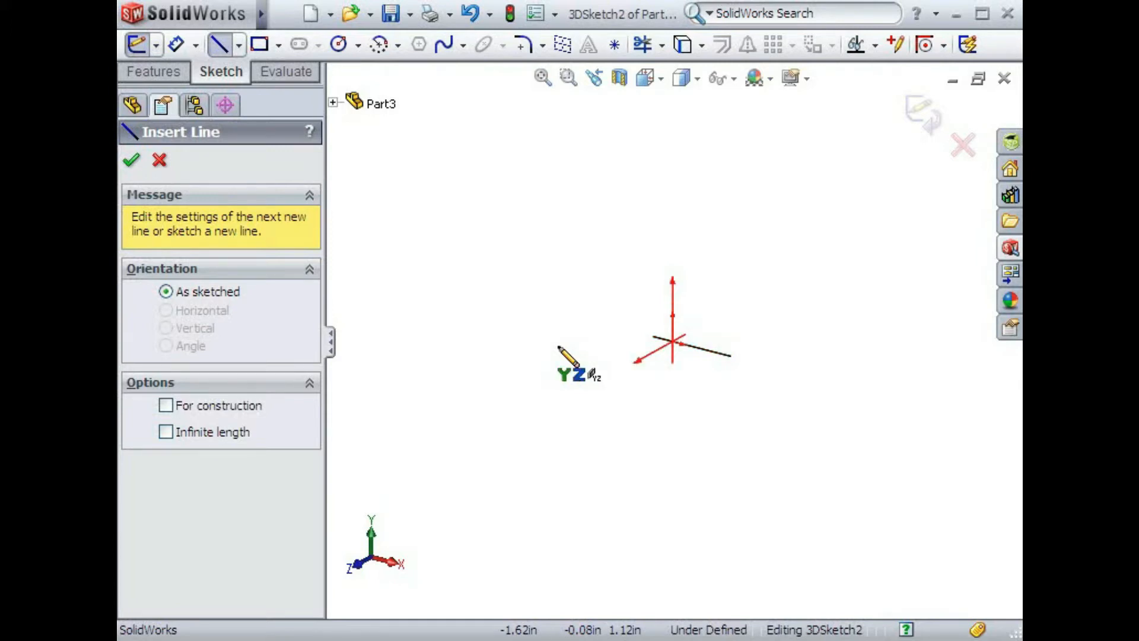
pyautogui.press('Tab')
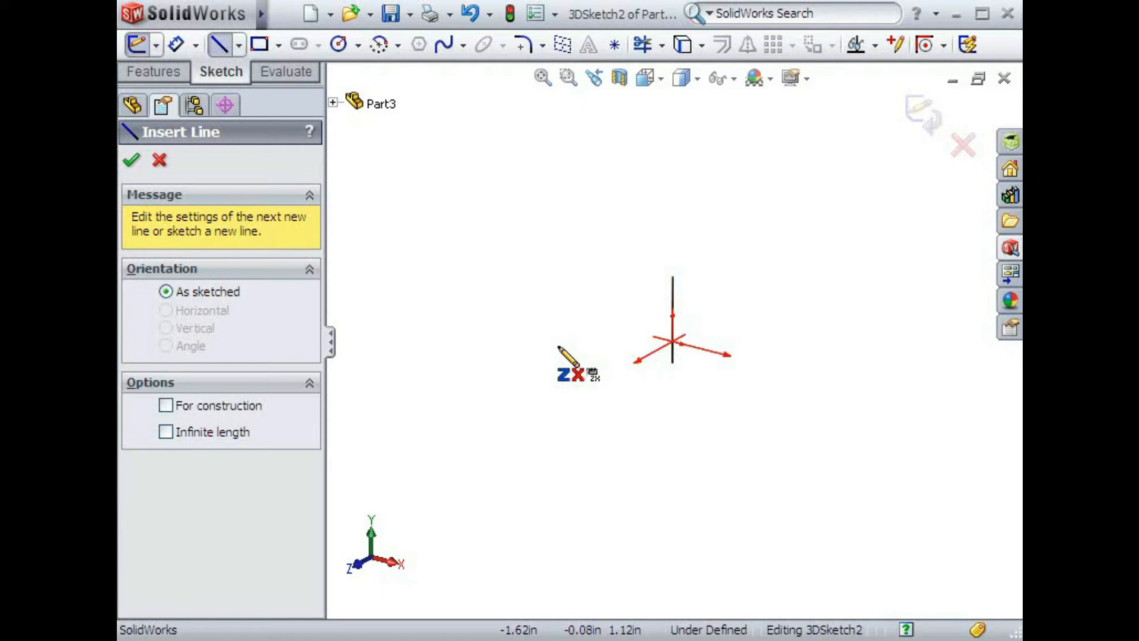
pyautogui.press('Tab')
pyautogui.press('Tab')
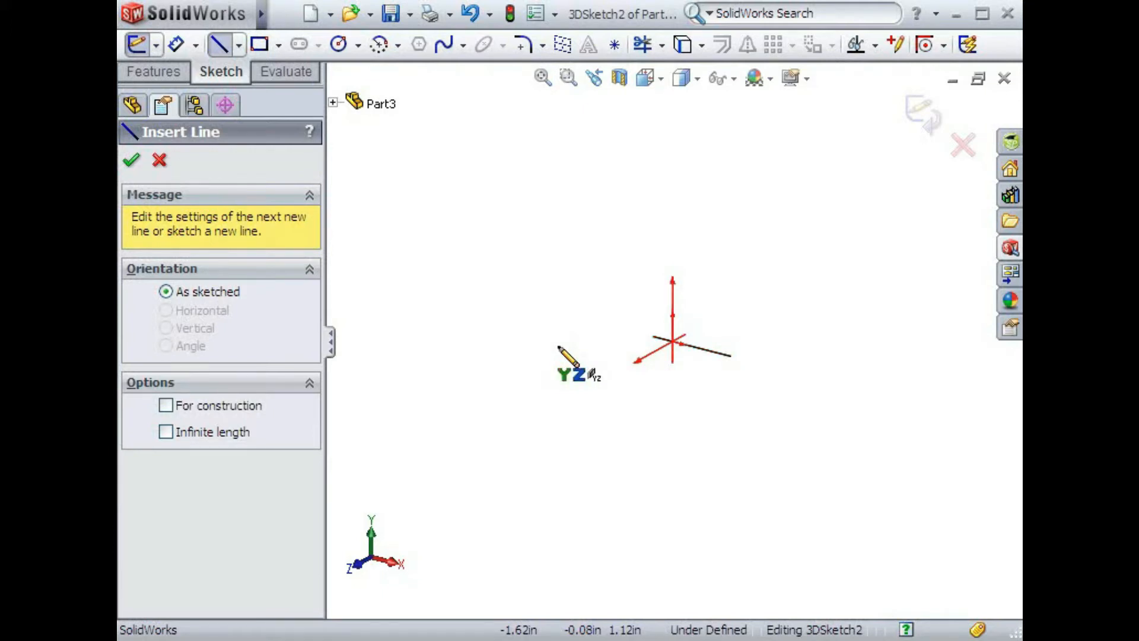
pyautogui.press('Tab')
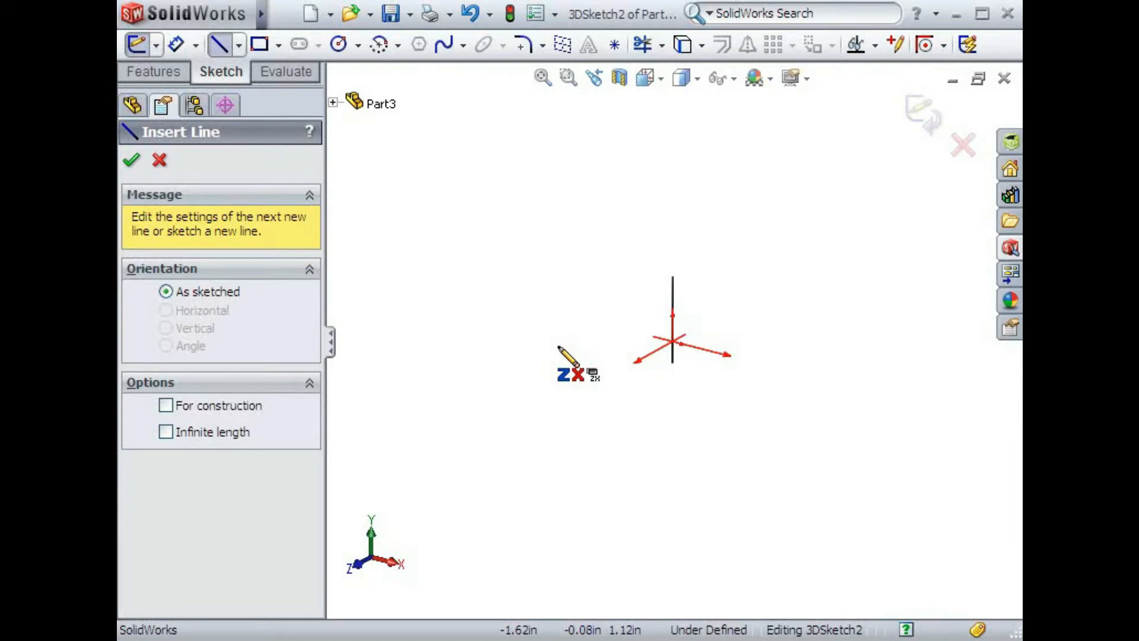
pyautogui.press('Tab')
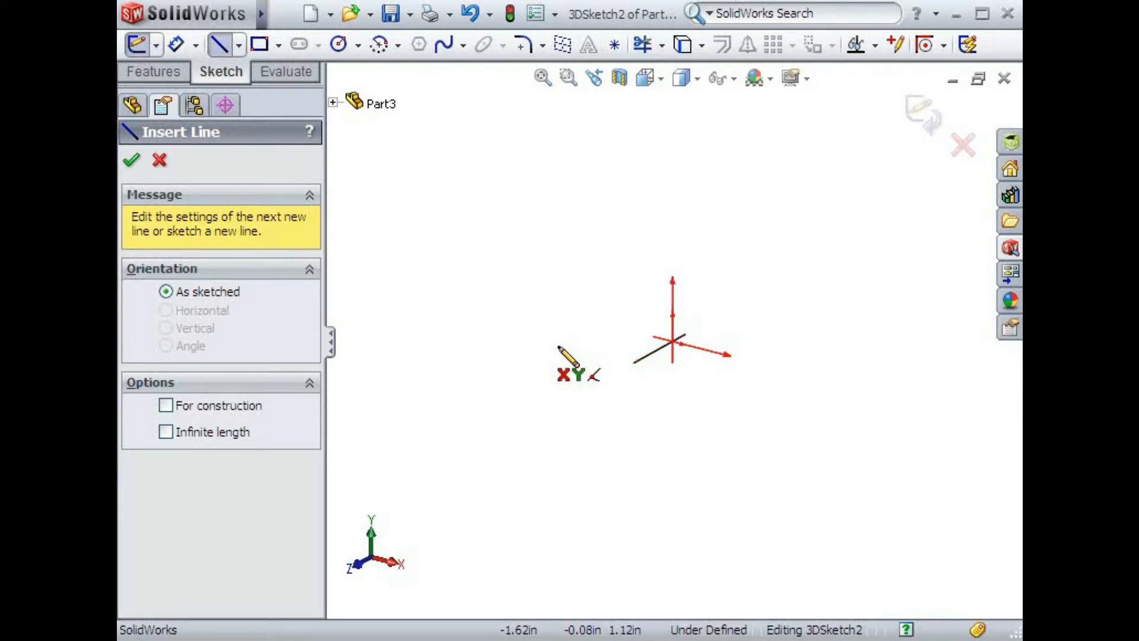
# - Draw a line from the origin about 3.3 in up along Y, continuing with one about 3.05 in along positive X
pyautogui.click(672, 342)
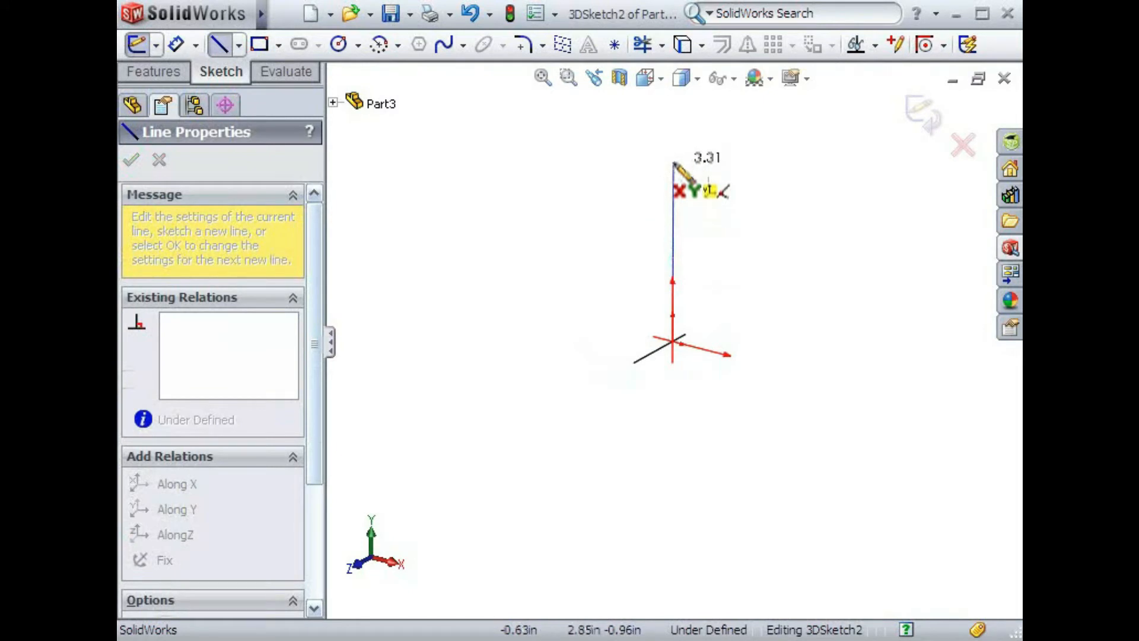
pyautogui.click(674, 162)
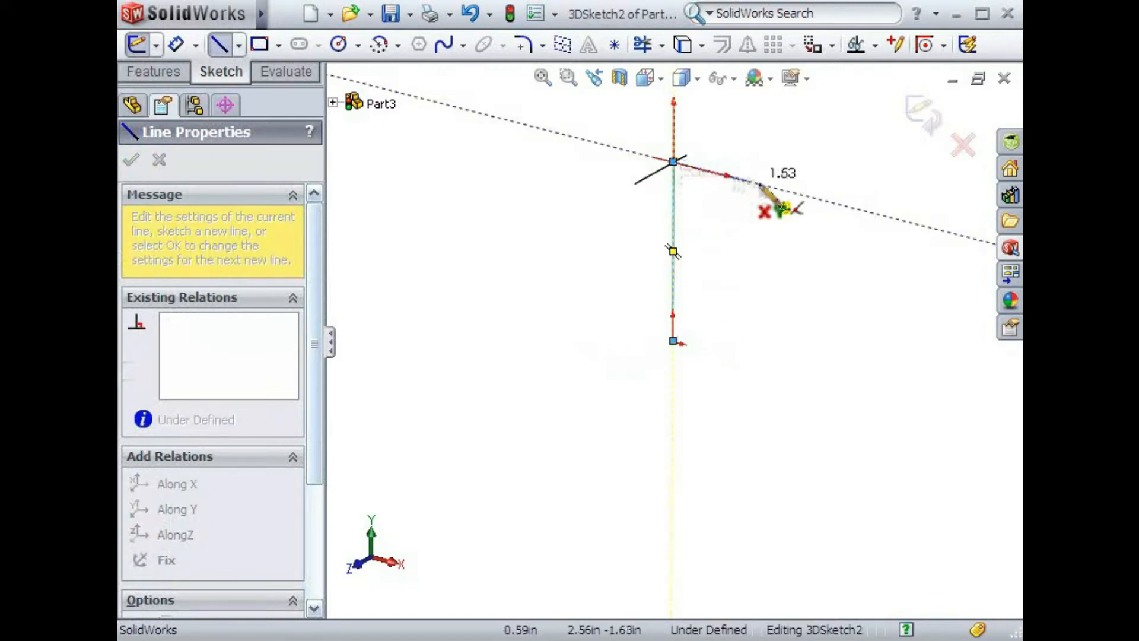
pyautogui.doubleClick(824, 199)
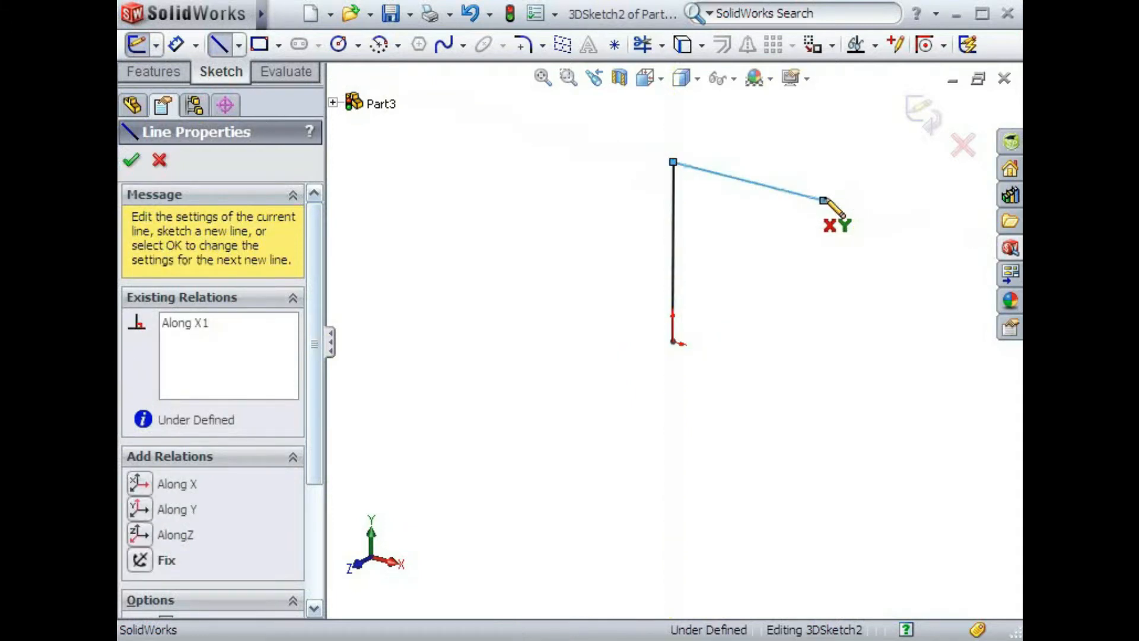
# - Switch to the YZ plane and draw a line from the X line's free end along positive Z
pyautogui.click(823, 200)
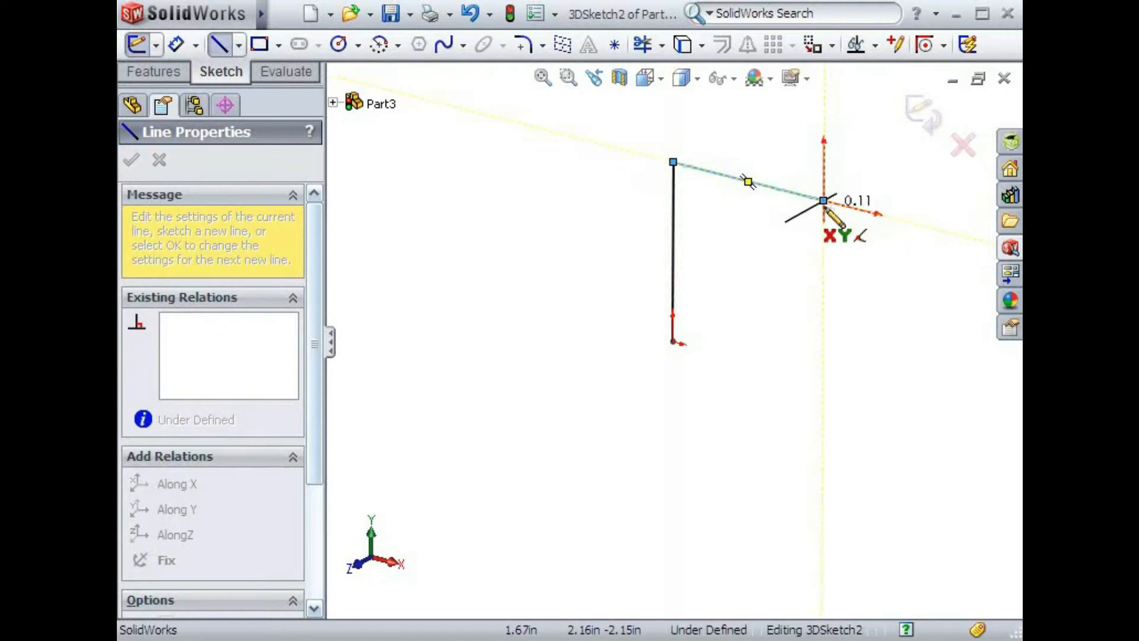
pyautogui.press('Tab')
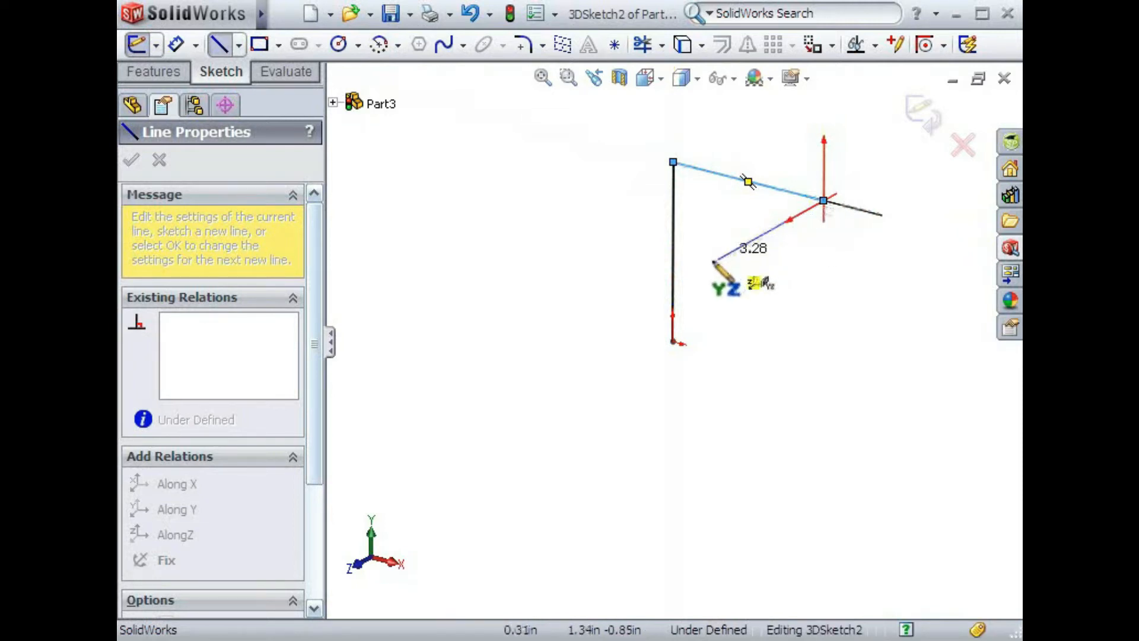
pyautogui.click(688, 275)
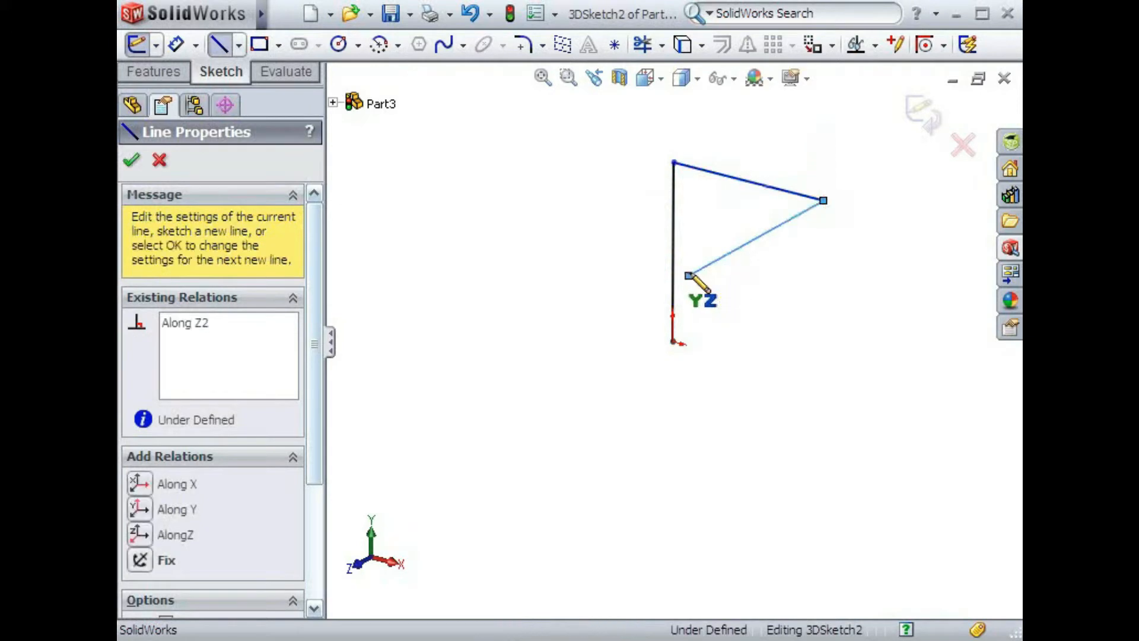
# - Back on the XY plane, continue the path with a line down along Y and one along negative X, ending the line chain
pyautogui.press('Tab')
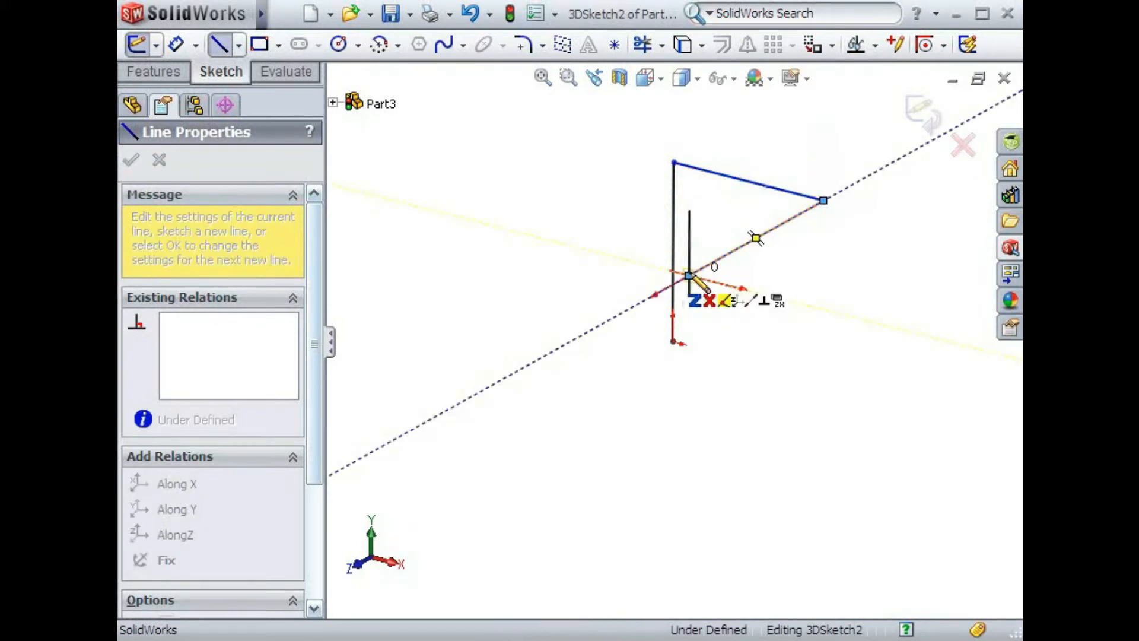
pyautogui.press('Tab')
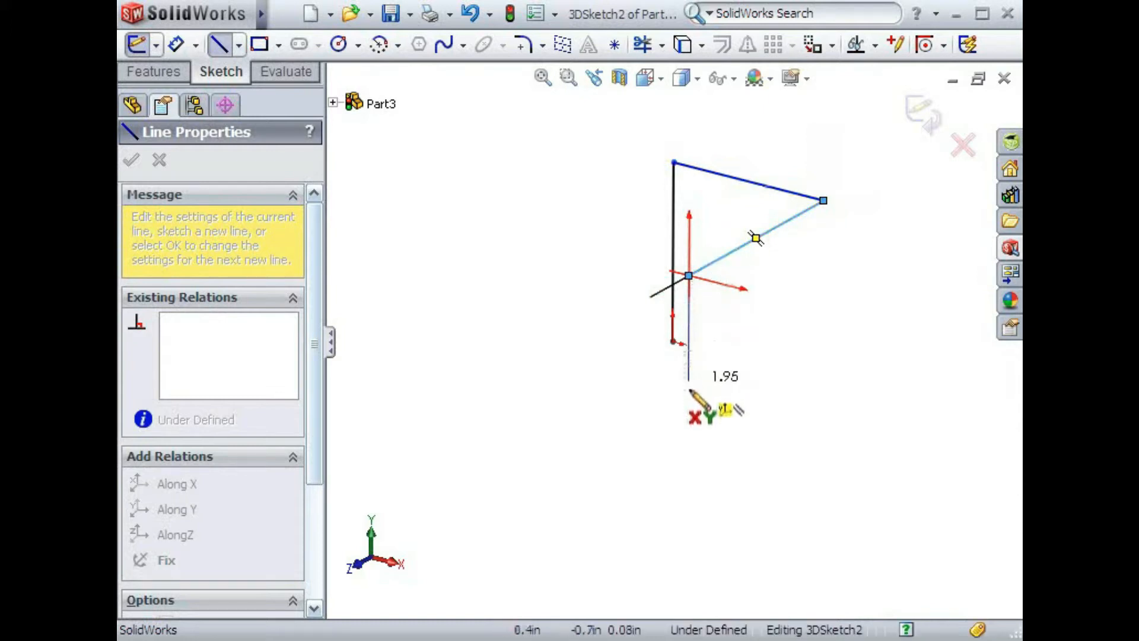
pyautogui.click(688, 436)
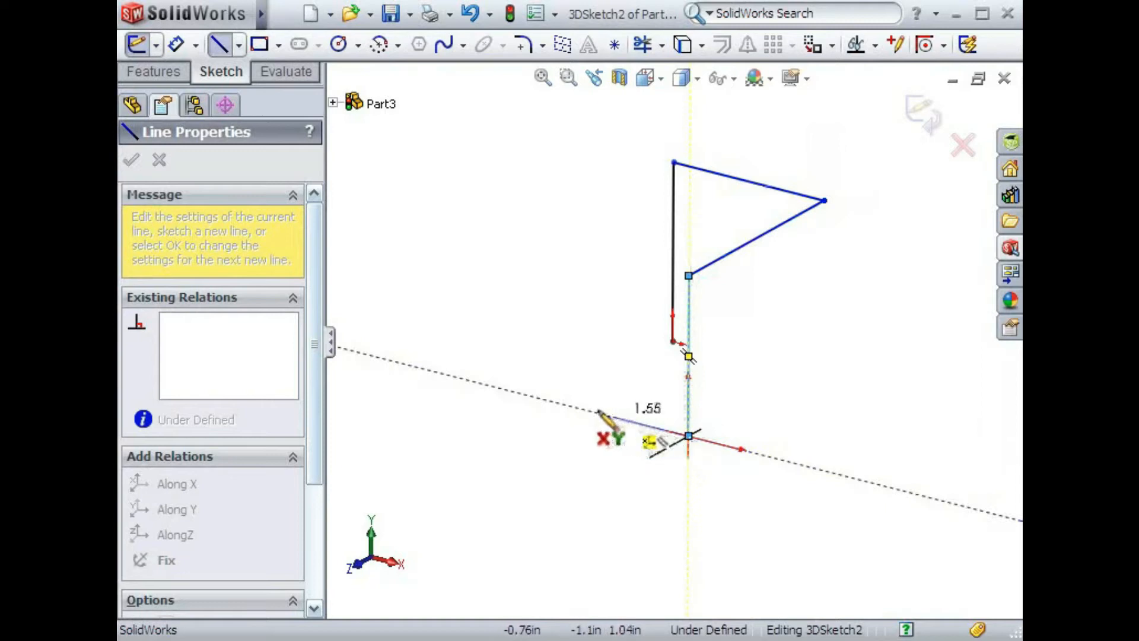
pyautogui.click(558, 404)
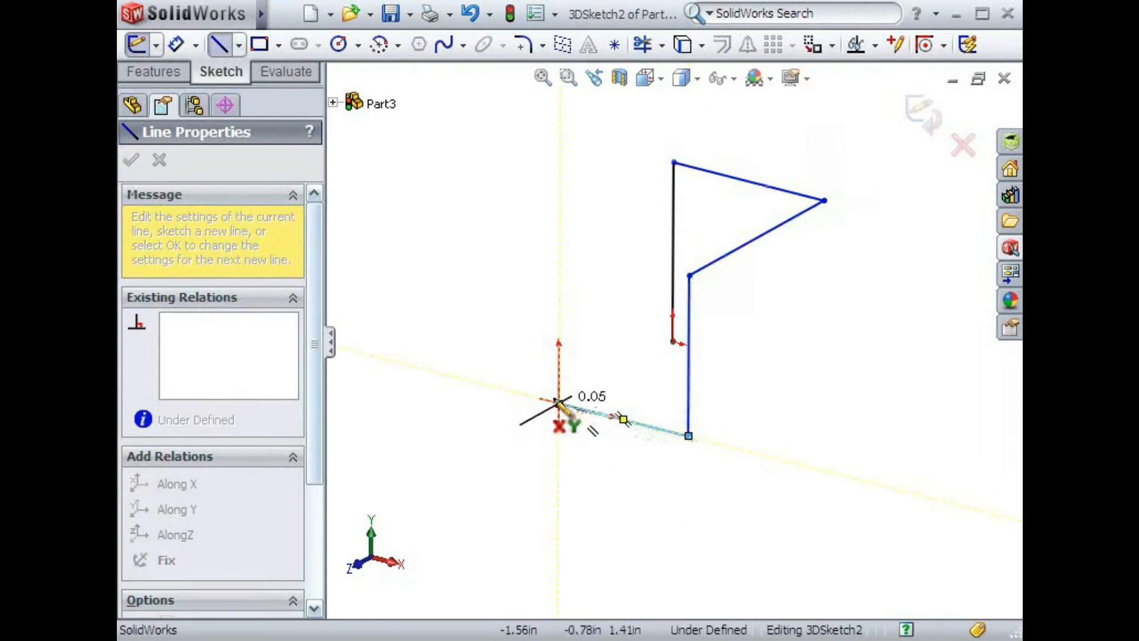
pyautogui.press('Escape')
pyautogui.press('Escape')
pyautogui.moveTo(510, 332)
pyautogui.mouseDown(button='middle')
pyautogui.moveTo(501, 300)
pyautogui.moveTo(473, 274)
pyautogui.moveTo(595, 265)
pyautogui.moveTo(597, 350)
pyautogui.moveTo(589, 315)
pyautogui.moveTo(543, 265)
pyautogui.moveTo(513, 259)
pyautogui.moveTo(495, 342)
pyautogui.mouseUp(button='middle')
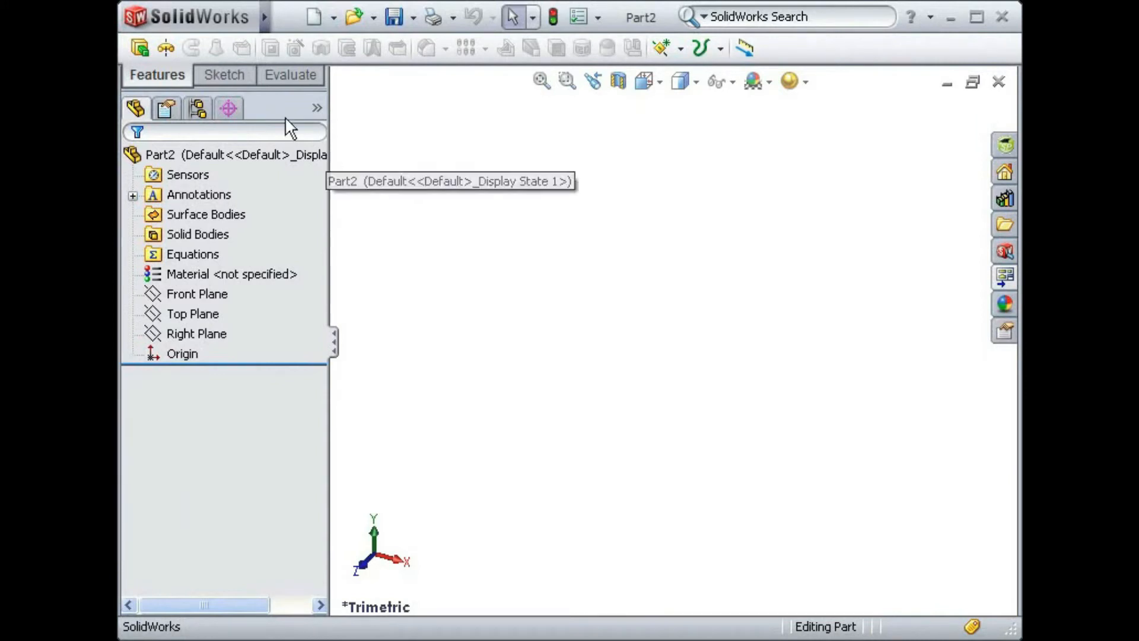
# - Start a new 3D sketch in the empty Part2
pyautogui.click(243, 76)
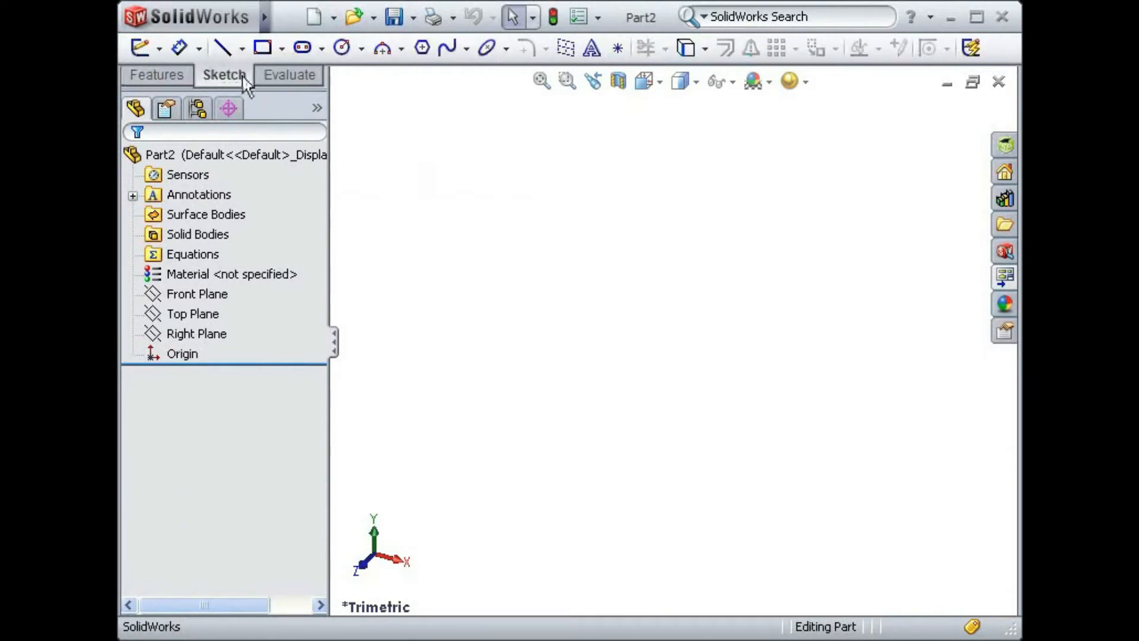
pyautogui.click(159, 51)
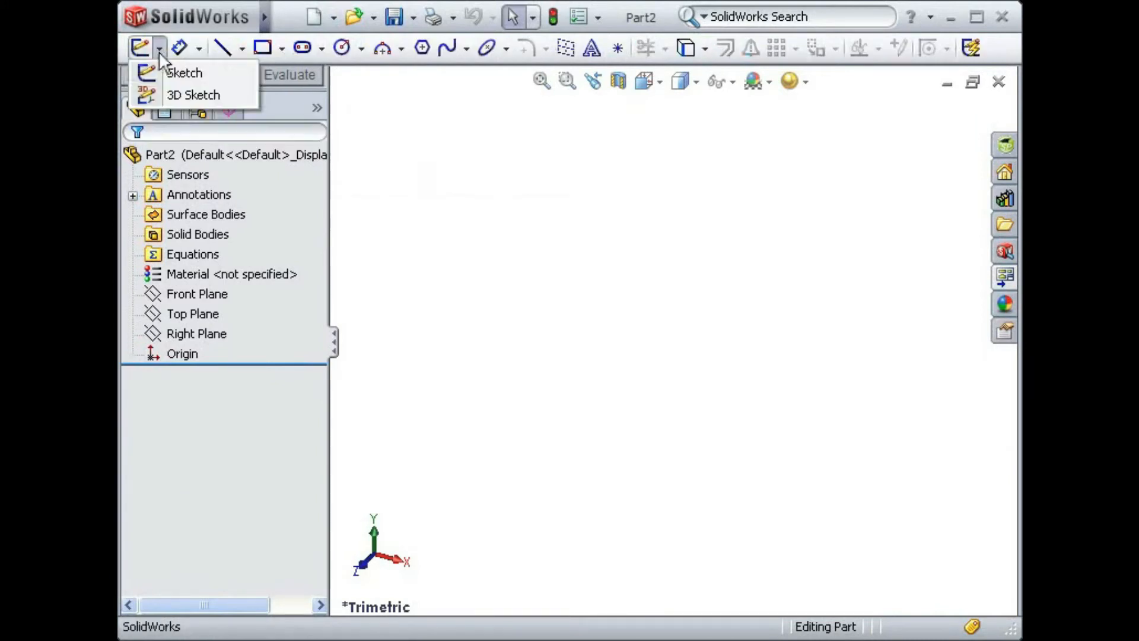
pyautogui.click(220, 94)
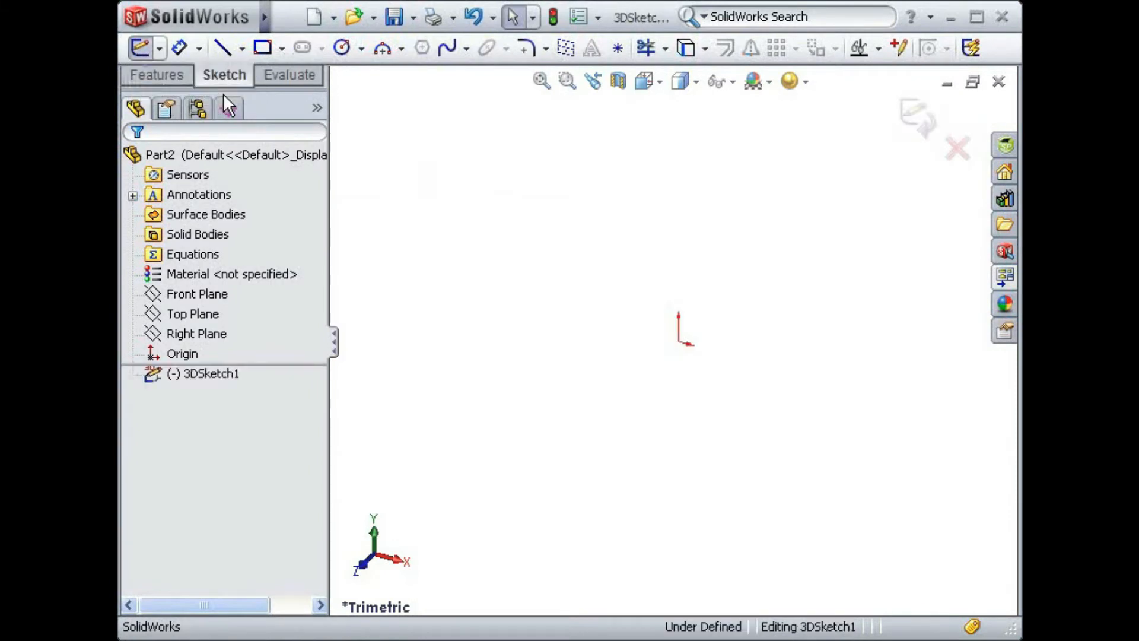
# - Draw a line on the XY plane from the origin about 11.8 in along negative X
pyautogui.press('s')
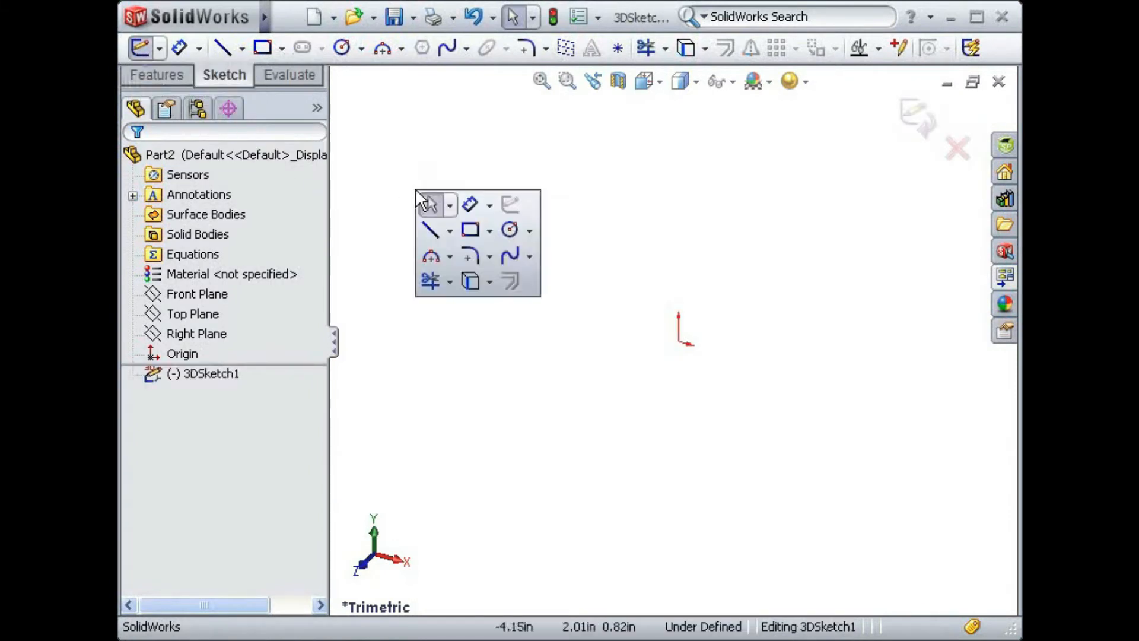
pyautogui.click(430, 229)
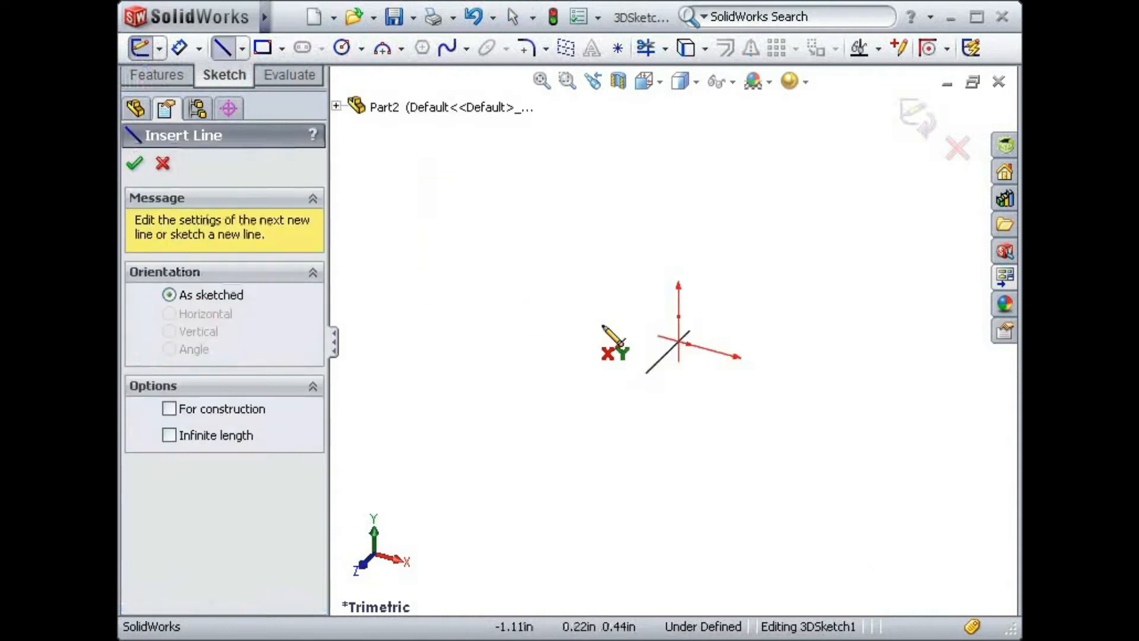
pyautogui.click(678, 343)
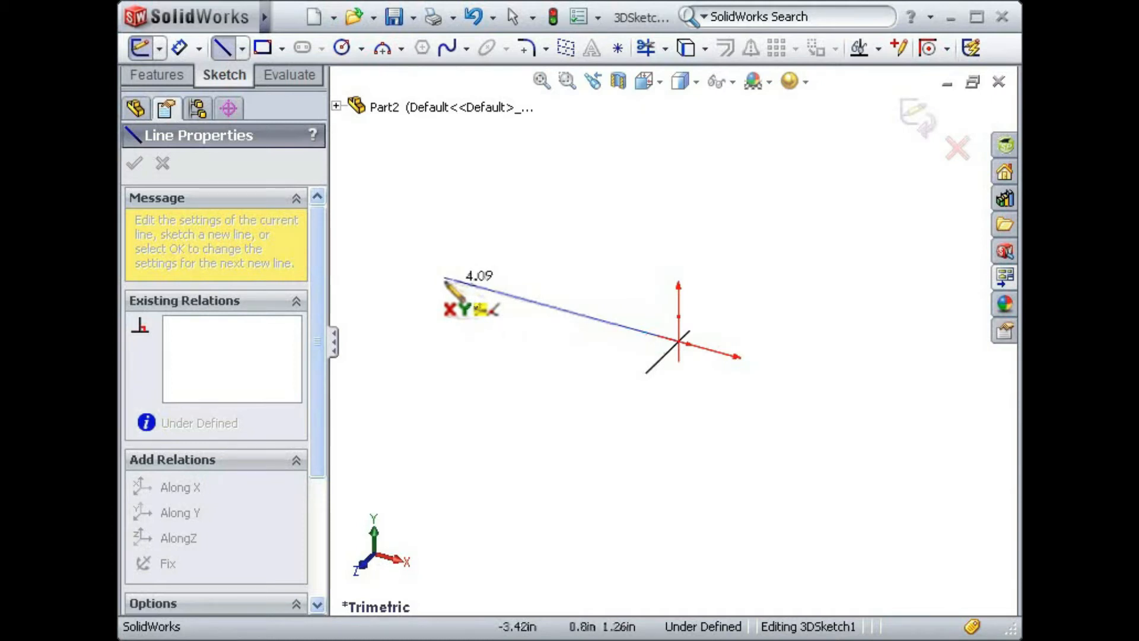
pyautogui.press('z')
pyautogui.press('z')
pyautogui.press('z')
pyautogui.press('z')
pyautogui.press('z')
pyautogui.press('z')
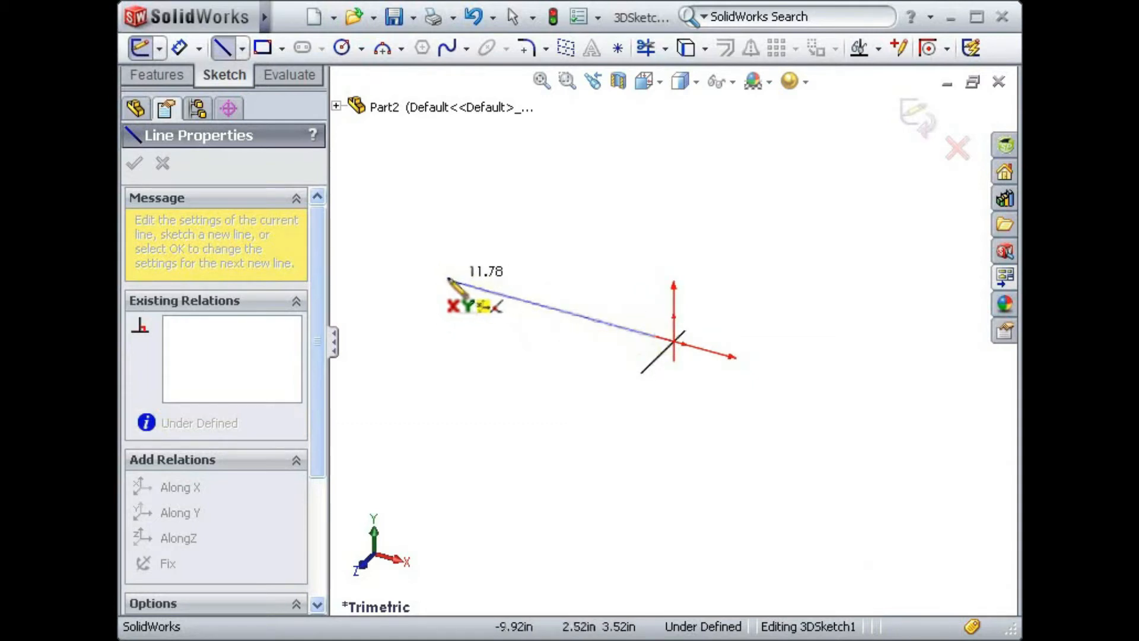
pyautogui.click(449, 280)
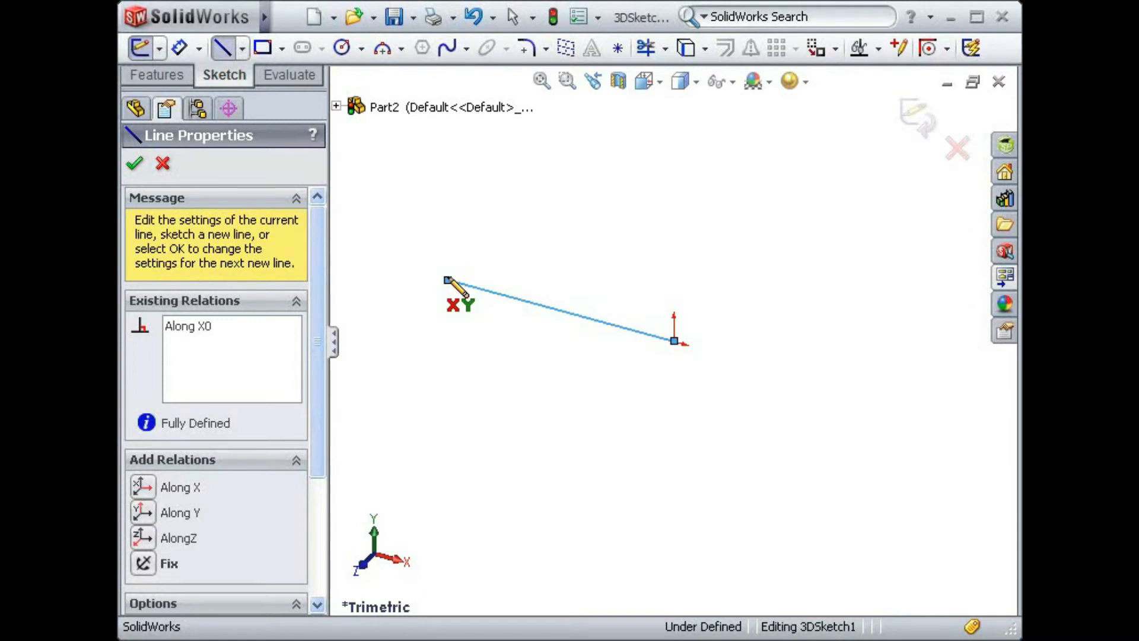
# - Continue from the X line's free end with a line up along Y and one about 6 in along negative Z on the YZ plane
pyautogui.click(447, 278)
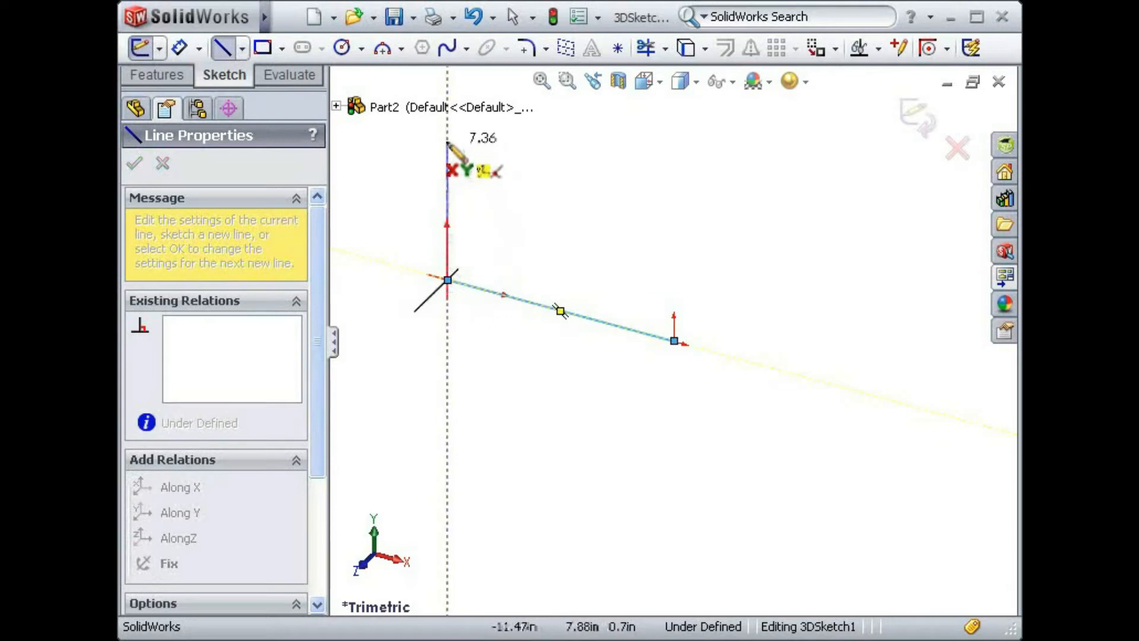
pyautogui.press('z')
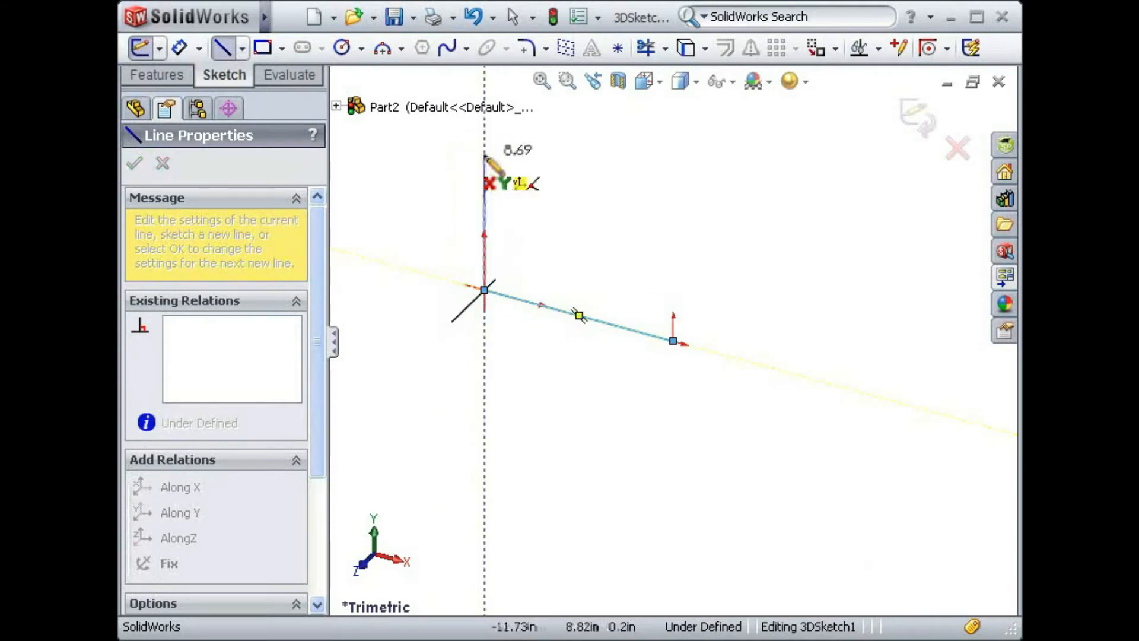
pyautogui.click(485, 171)
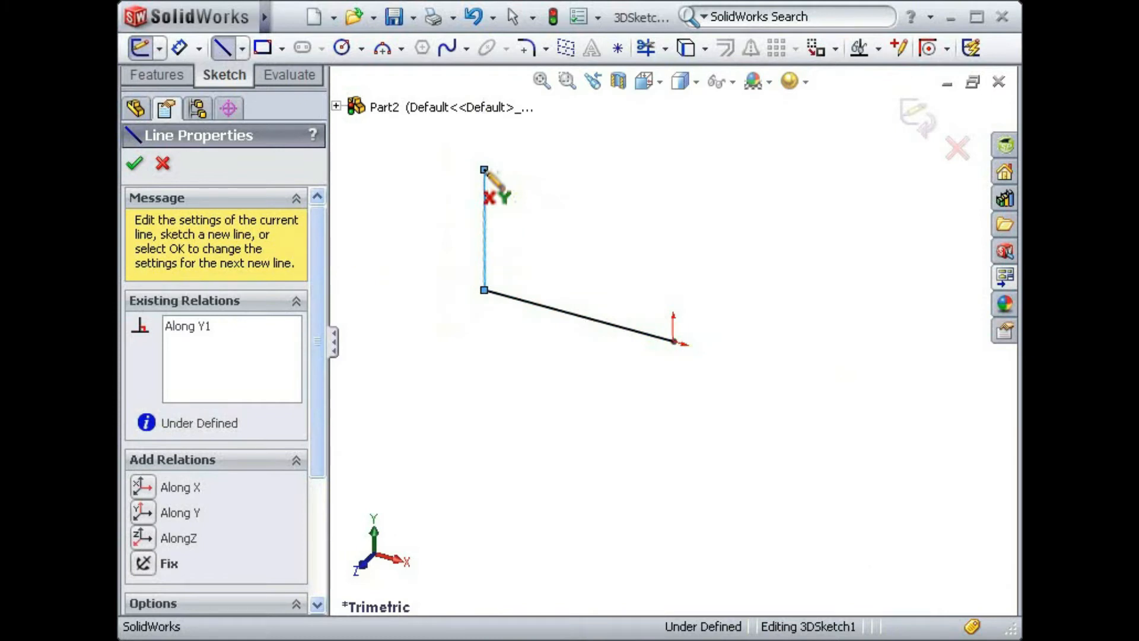
pyautogui.press('Tab')
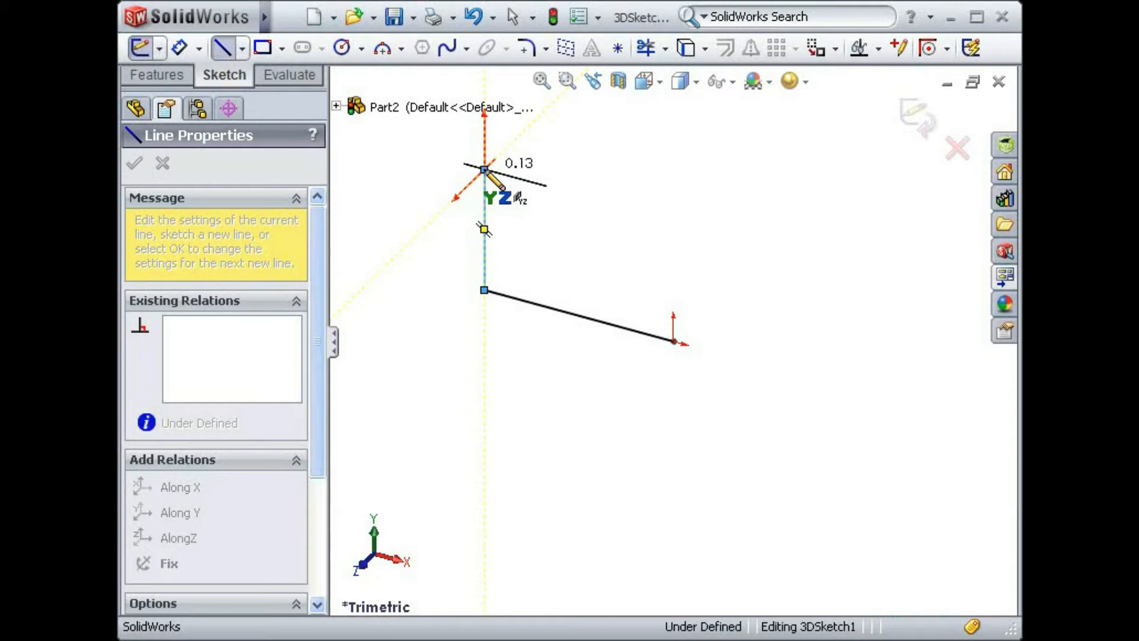
pyautogui.click(536, 119)
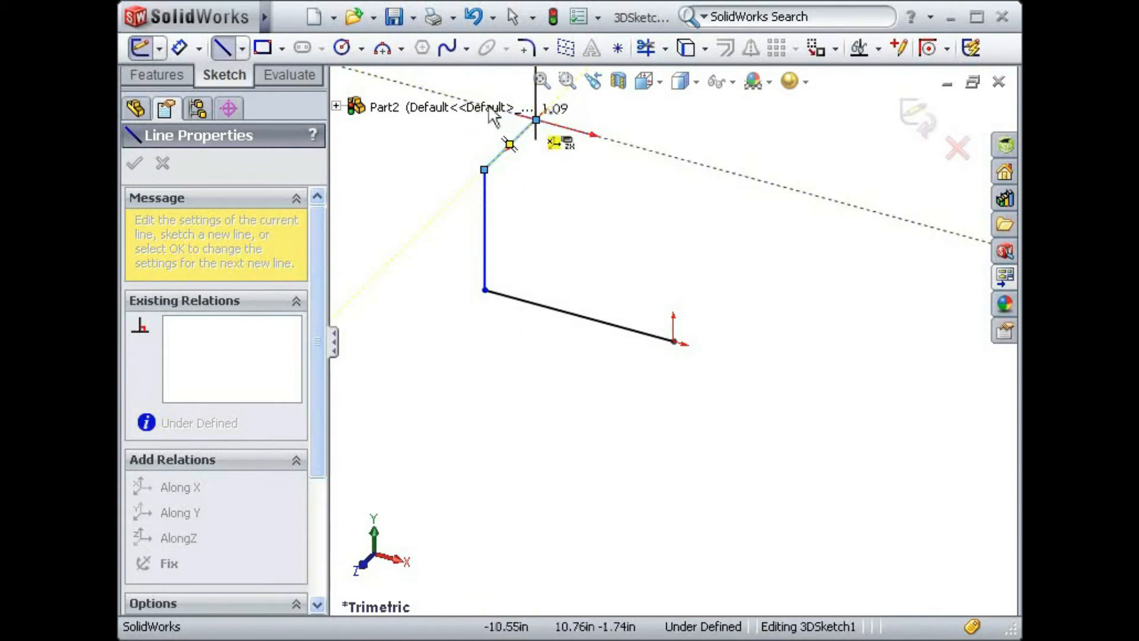
# - On the ZX plane, continue the path about 6.1 in along negative X, about 5.2 in along positive Z, and about 5.1 in along positive X
pyautogui.press('z')
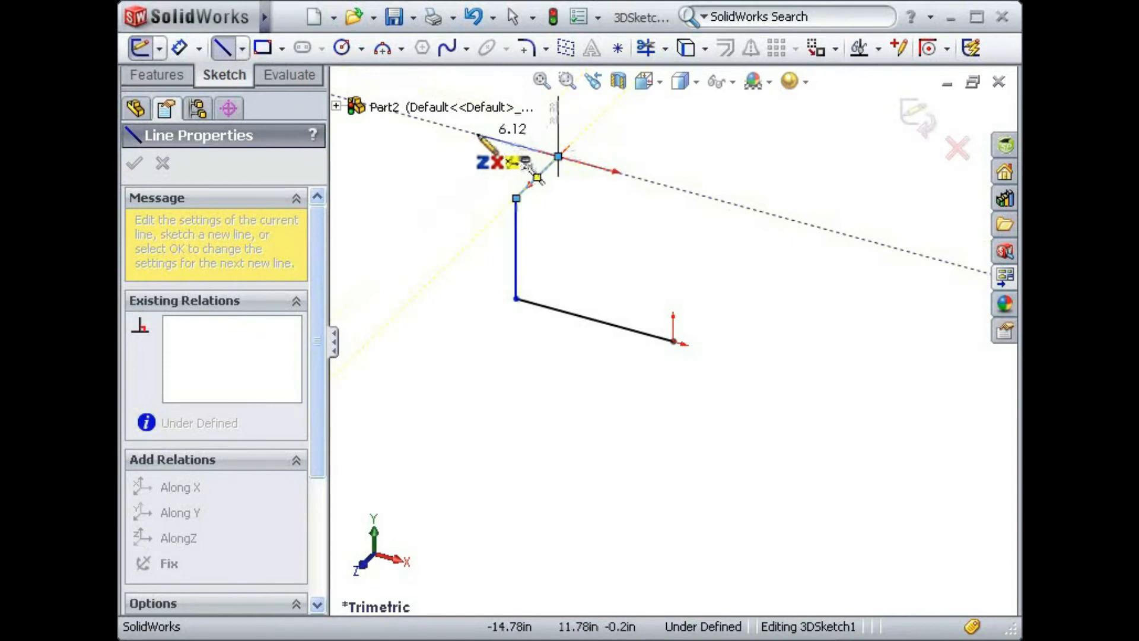
pyautogui.click(477, 135)
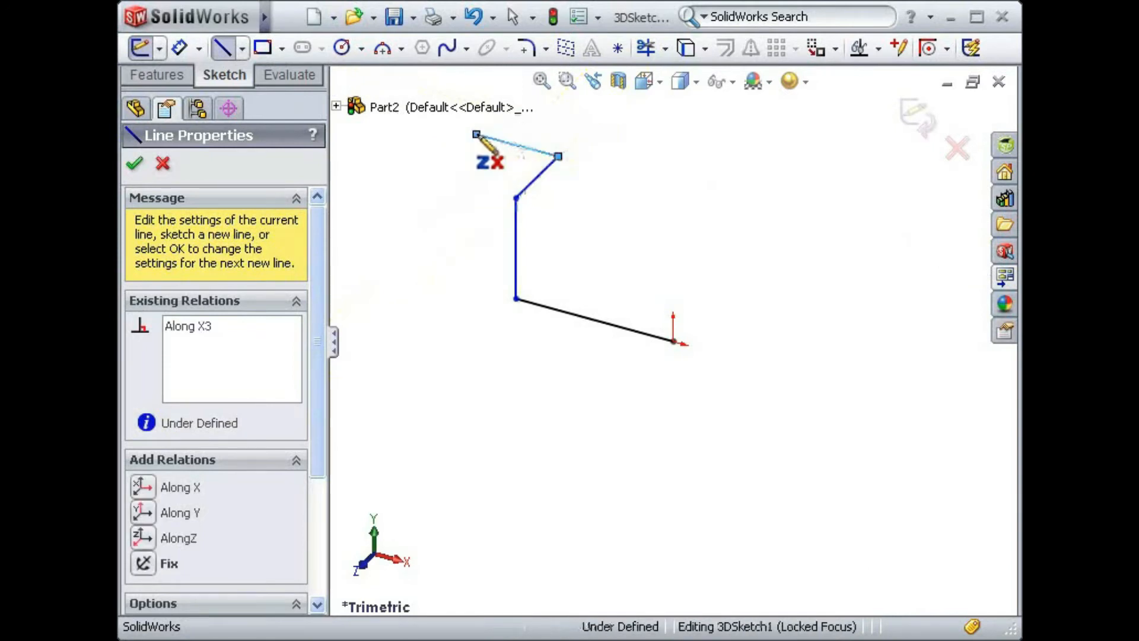
pyautogui.click(440, 170)
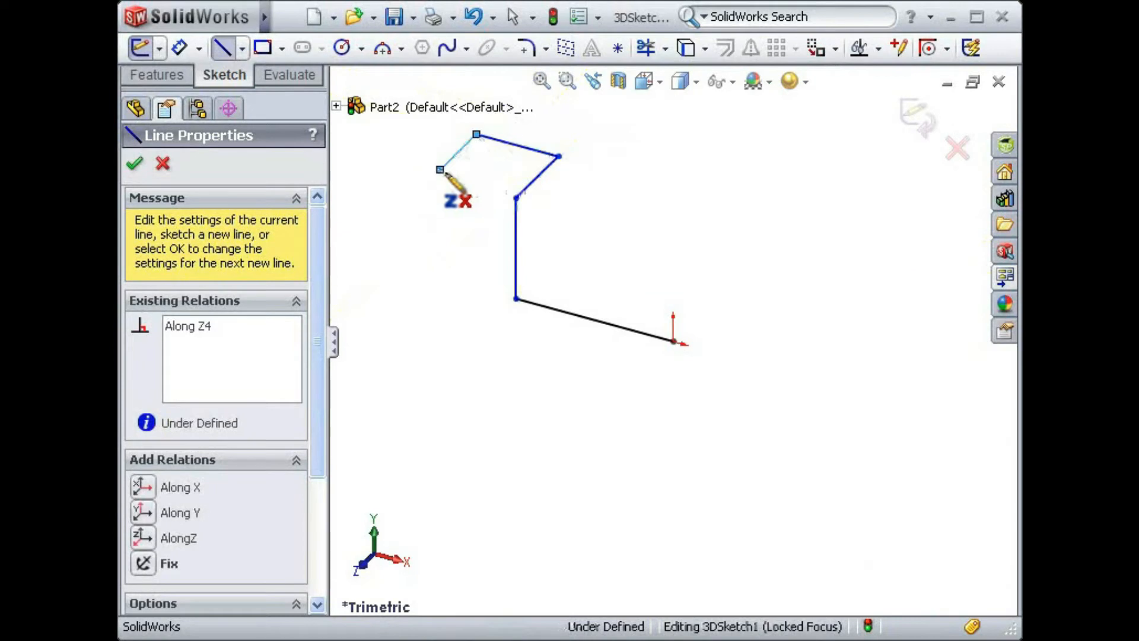
pyautogui.click(509, 188)
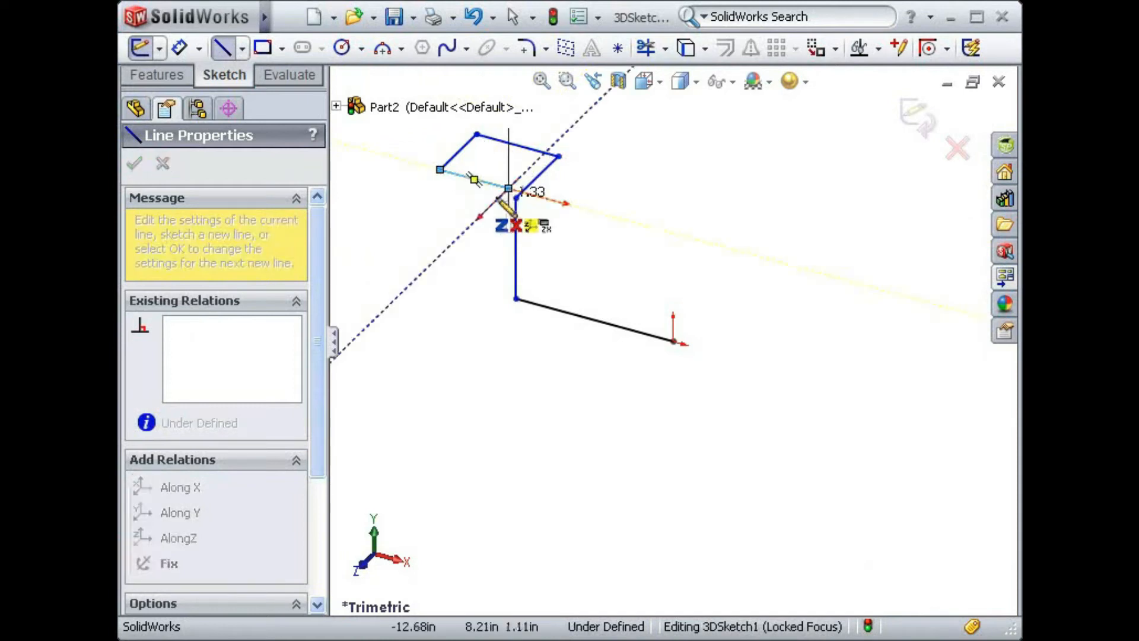
# - After a short Z segment, switch to XY and draw lines about 7.8 in down along Y and about 11.9 in along negative X, ending the chain
pyautogui.press('Tab')
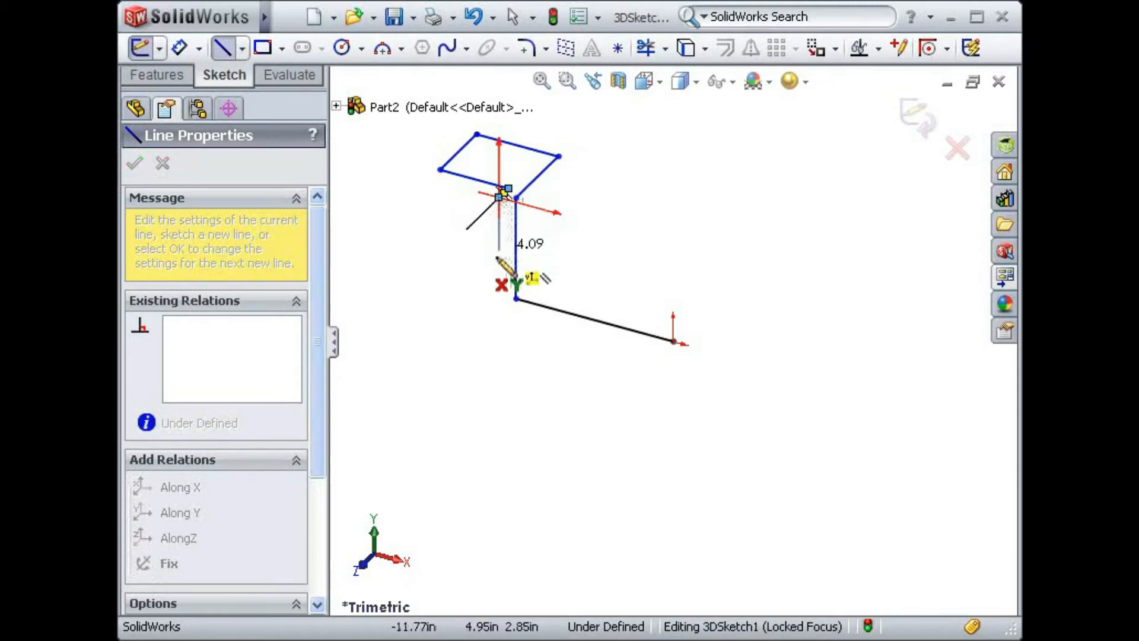
pyautogui.click(498, 290)
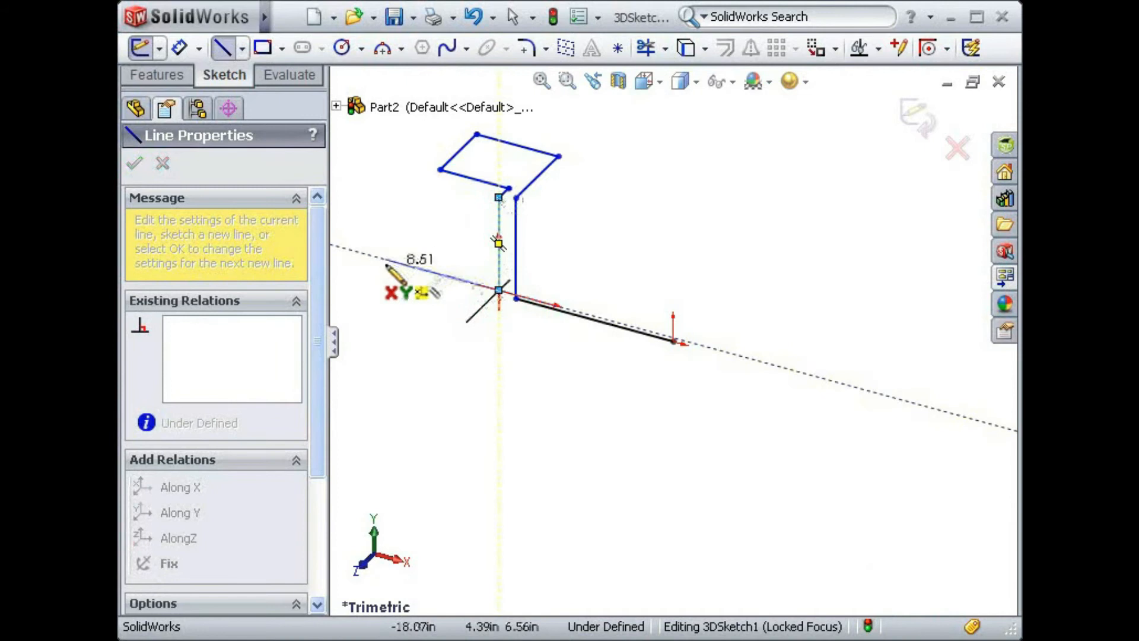
pyautogui.click(341, 248)
pyautogui.press('Escape')
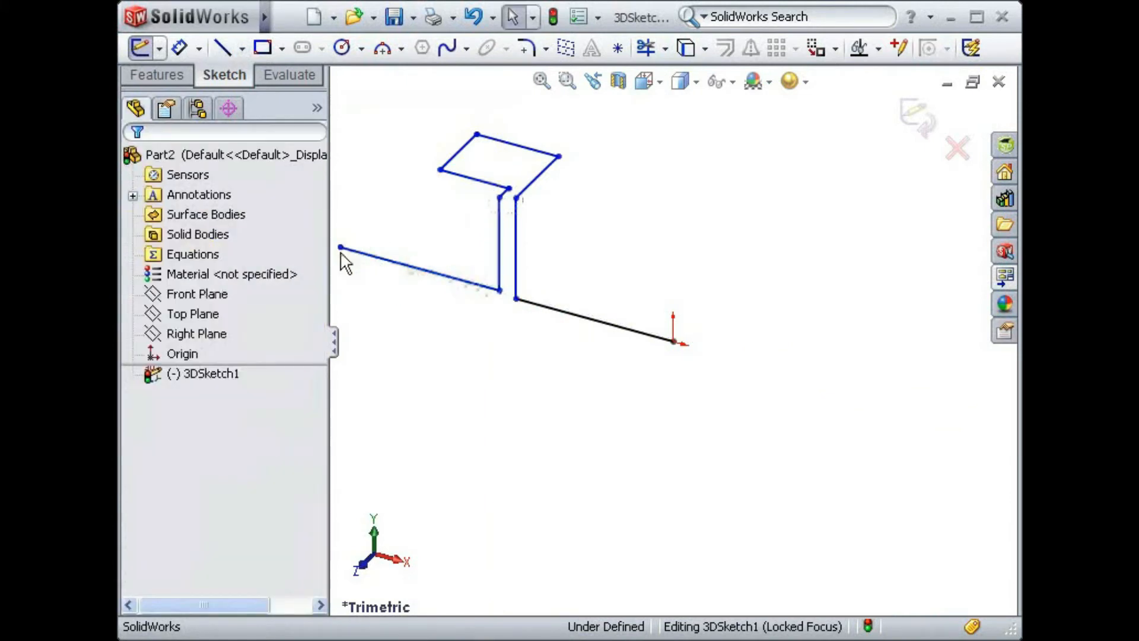
# - Make the path's final X line collinear with the first X line that starts at the origin
pyautogui.press('f')
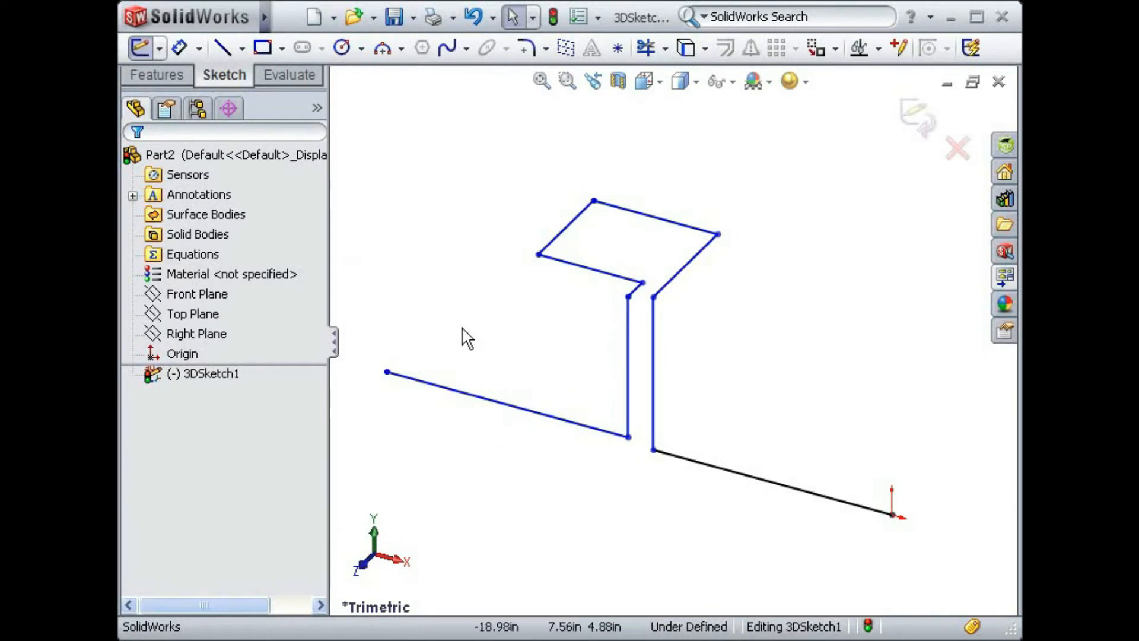
pyautogui.click(466, 394)
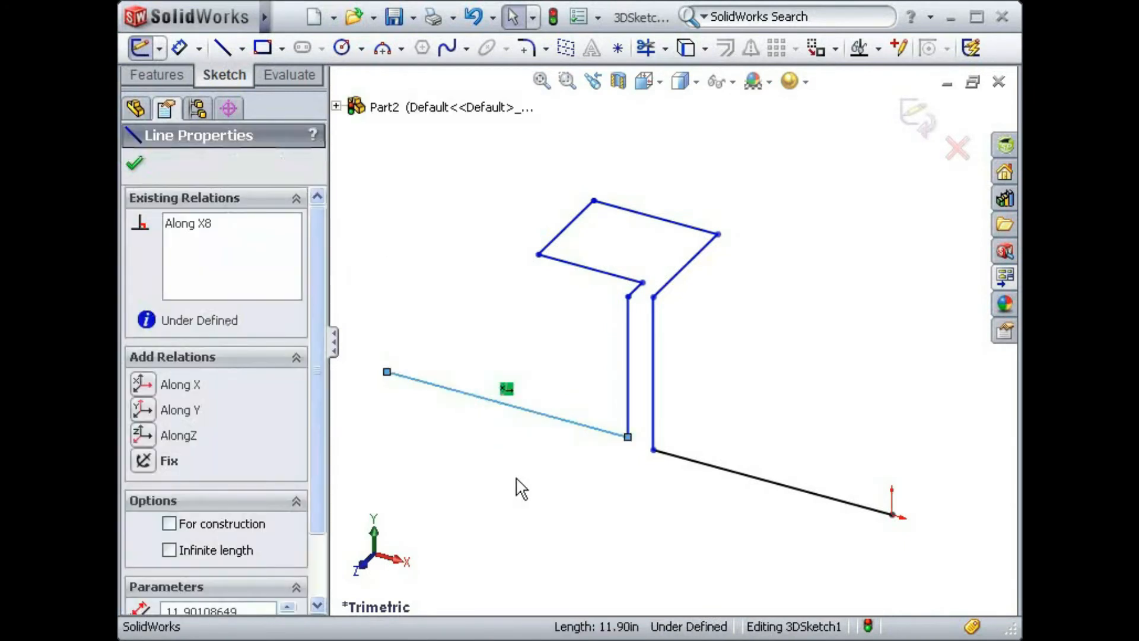
pyautogui.keyDown('ctrl'); pyautogui.click(717, 468); pyautogui.keyUp('ctrl')
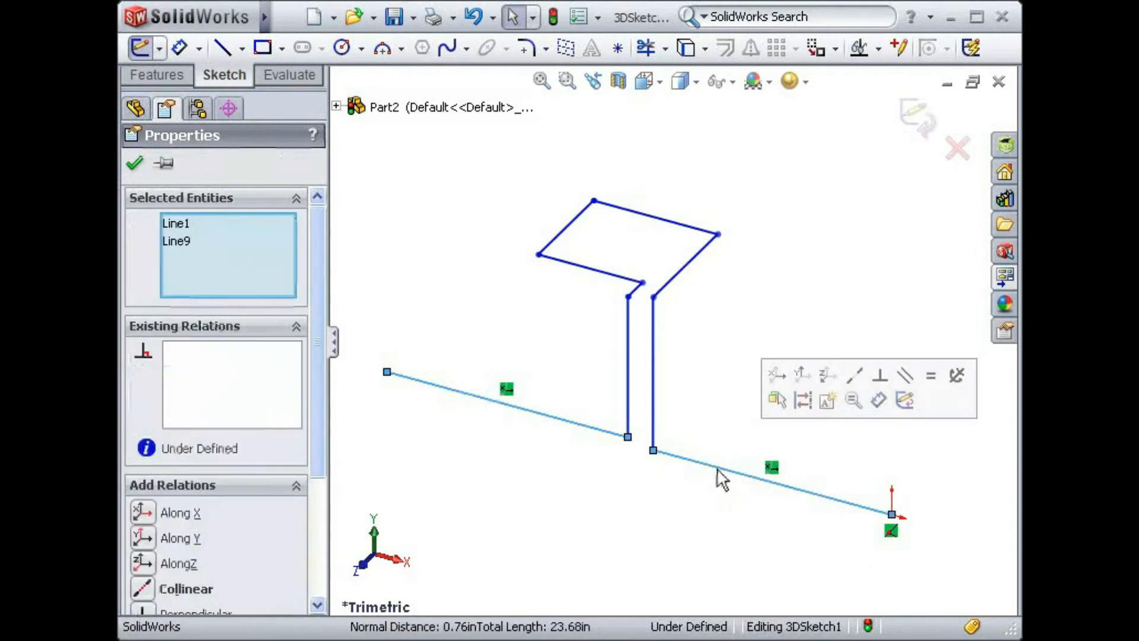
pyautogui.scroll(-3, 315, 433)
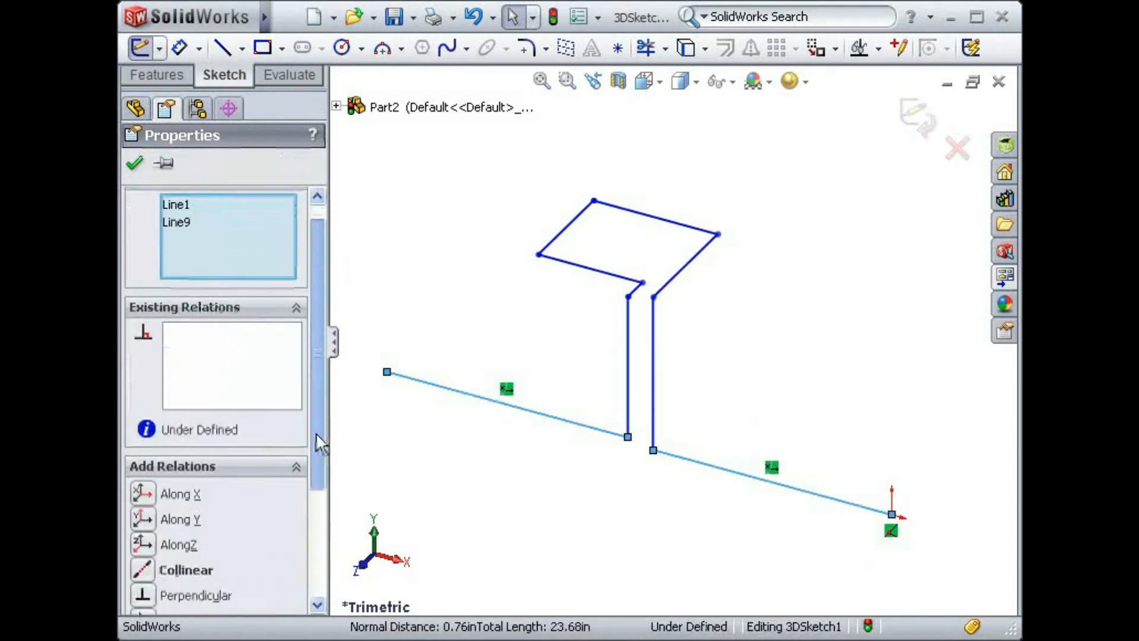
pyautogui.click(145, 496)
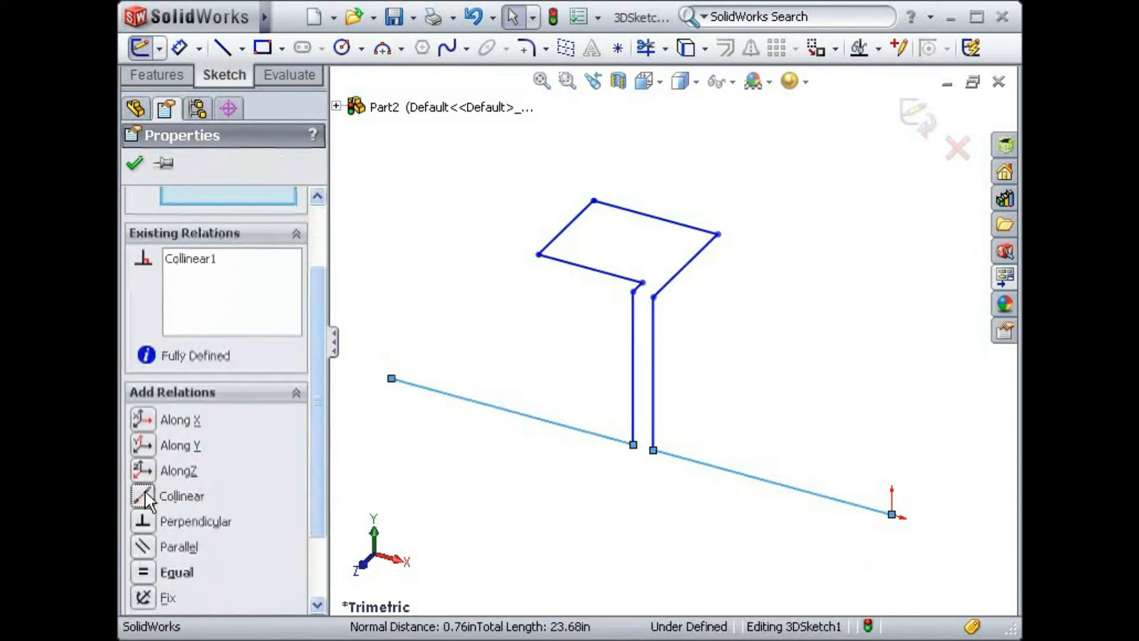
pyautogui.click(539, 470)
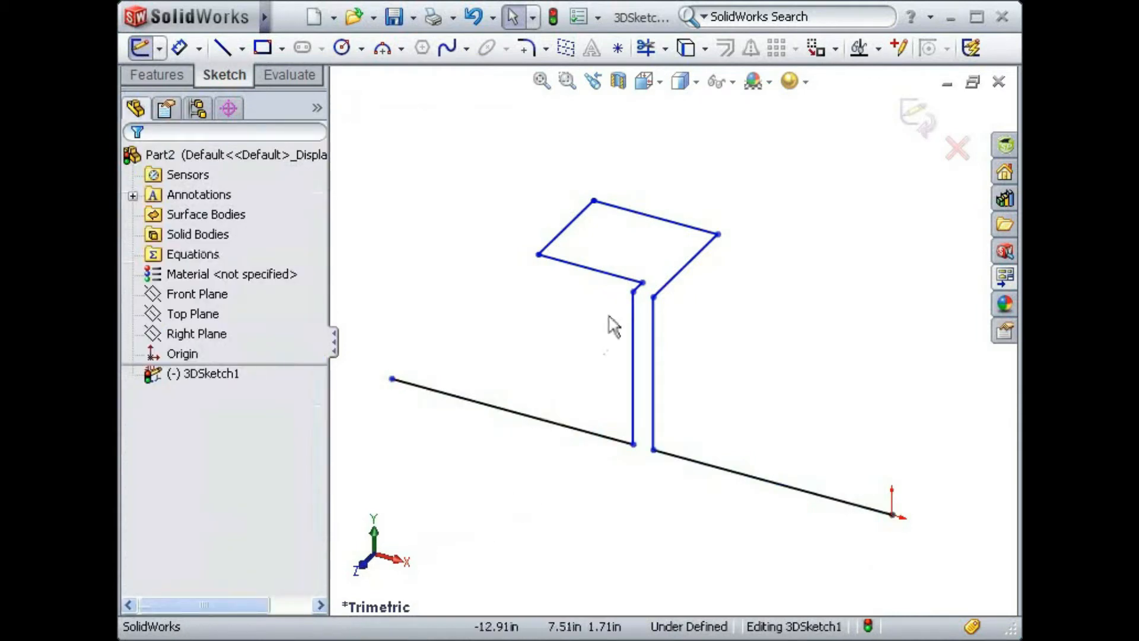
# - Add an Along X relation between the upper endpoints of the two vertical lines
pyautogui.click(633, 292)
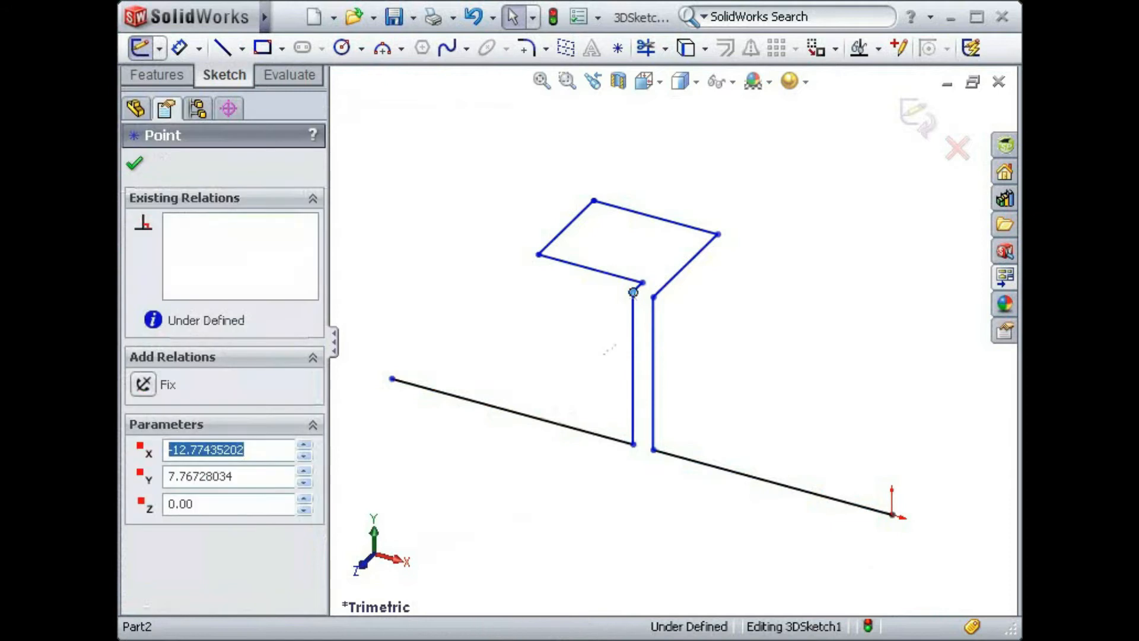
pyautogui.keyDown('ctrl'); pyautogui.click(653, 296); pyautogui.keyUp('ctrl')
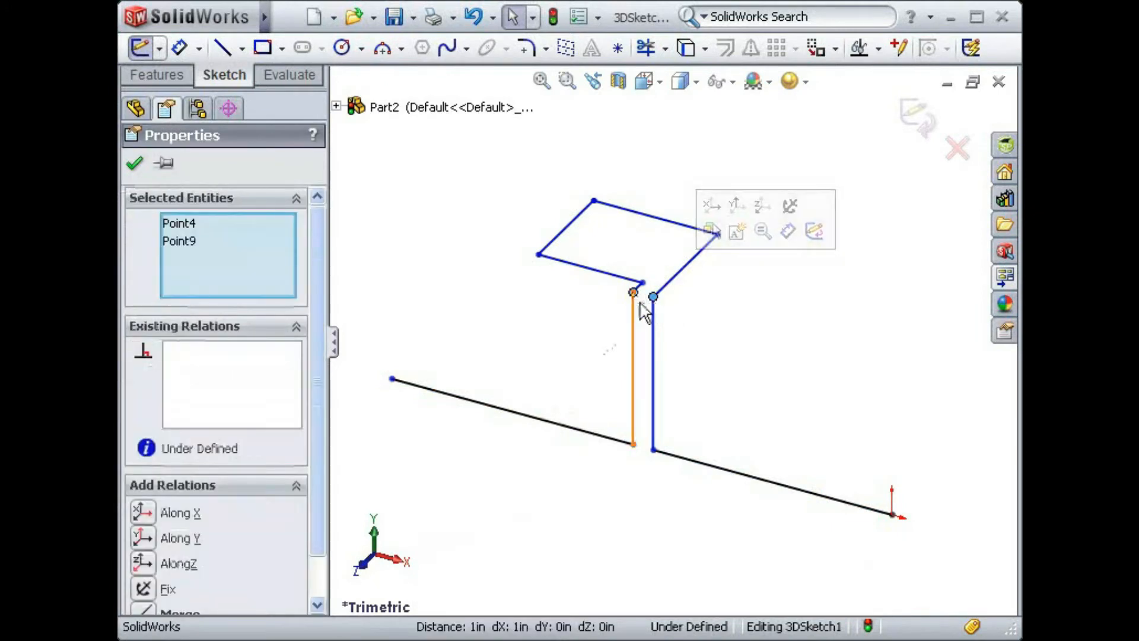
pyautogui.click(140, 511)
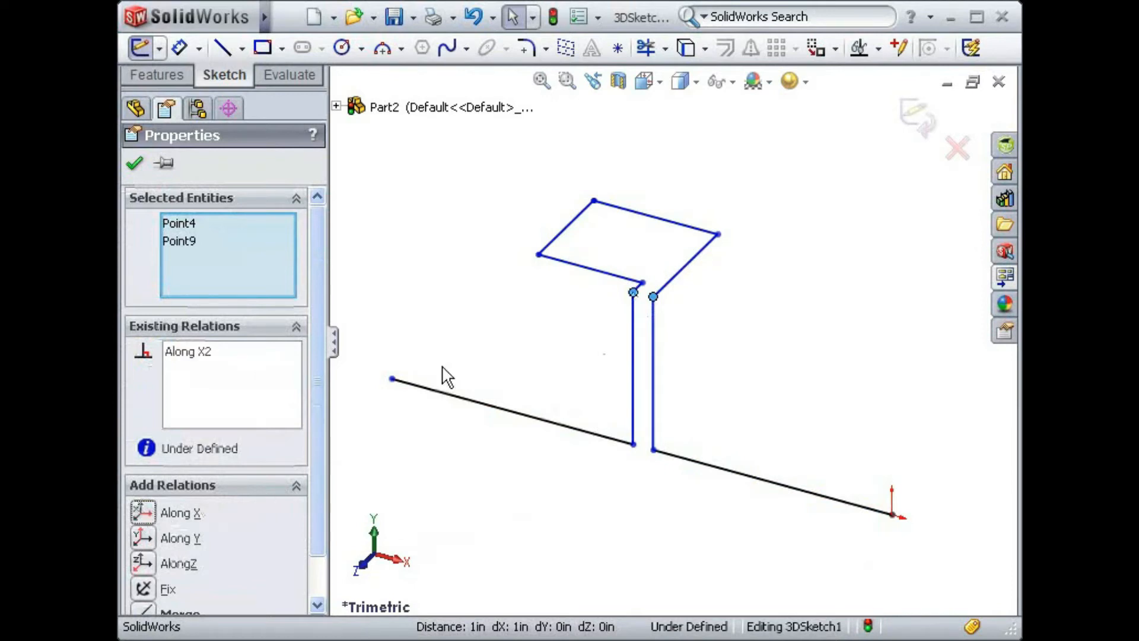
pyautogui.click(460, 330)
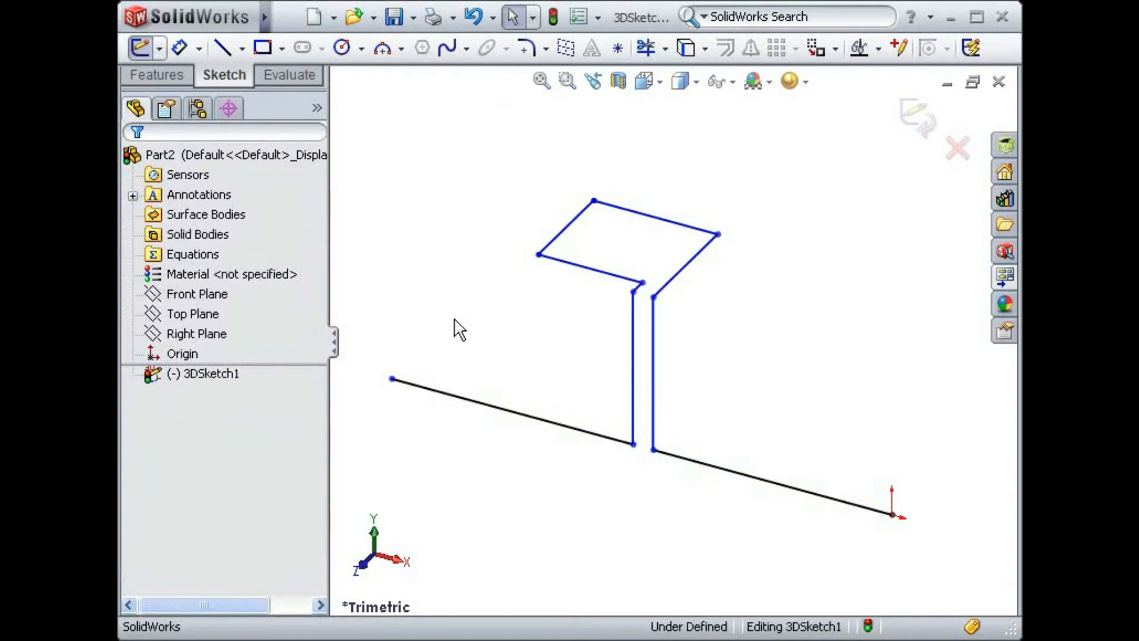
pyautogui.press('s')
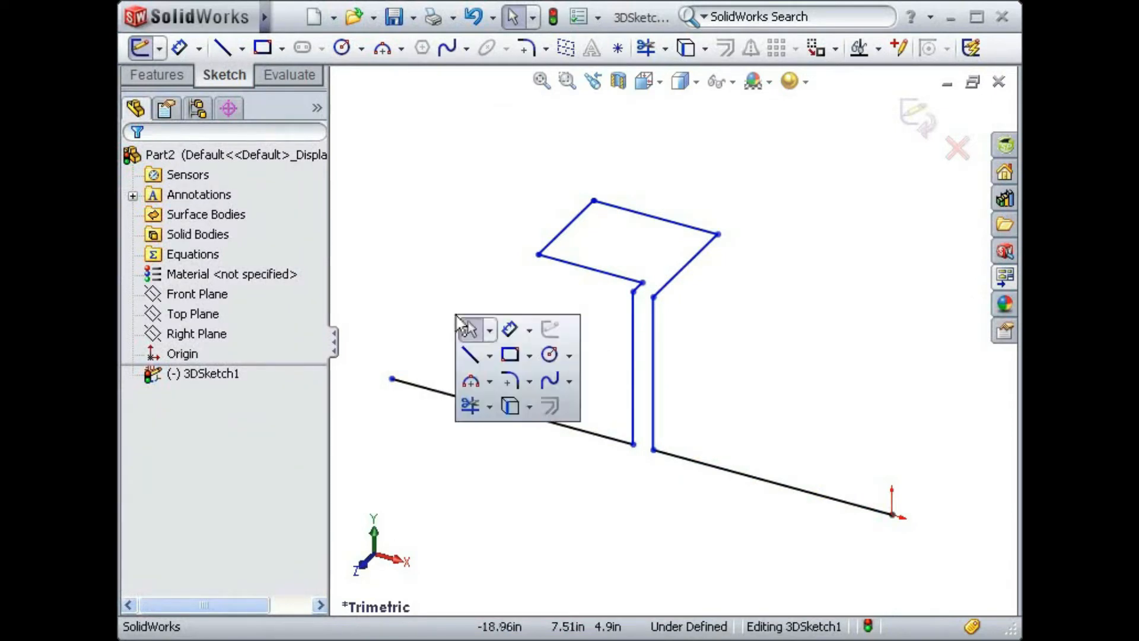
pyautogui.click(509, 329)
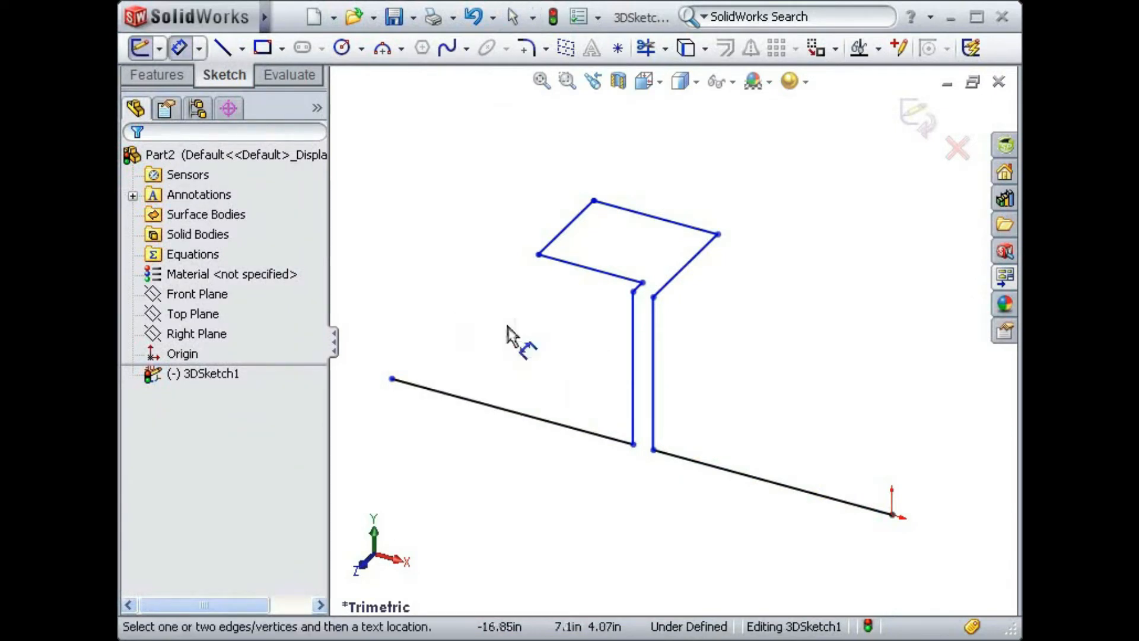
pyautogui.click(538, 255)
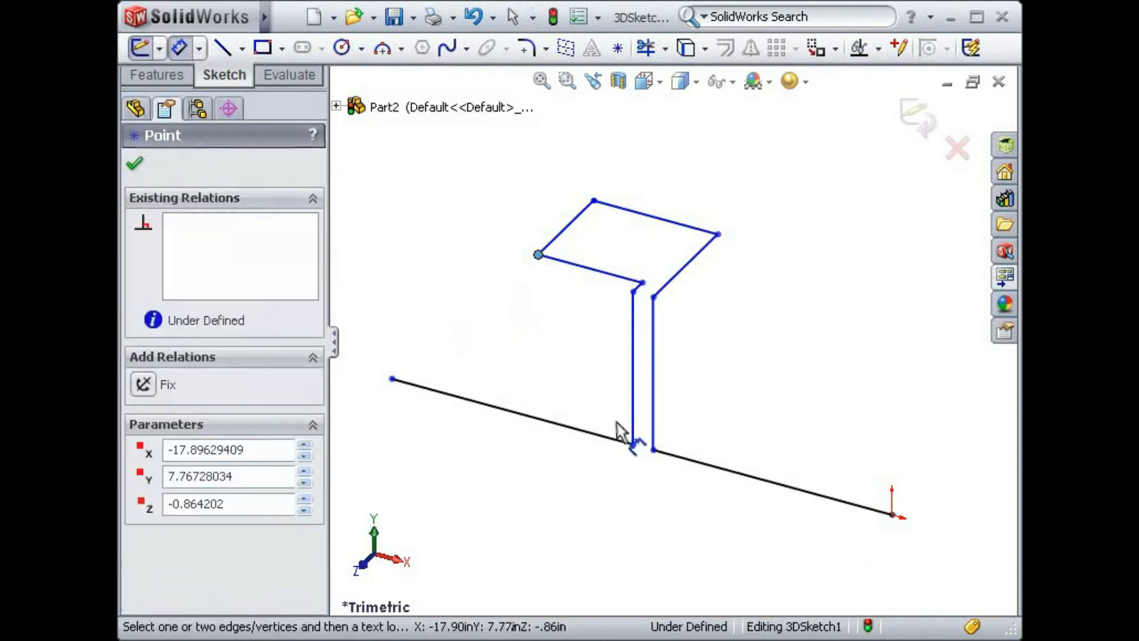
pyautogui.click(634, 445)
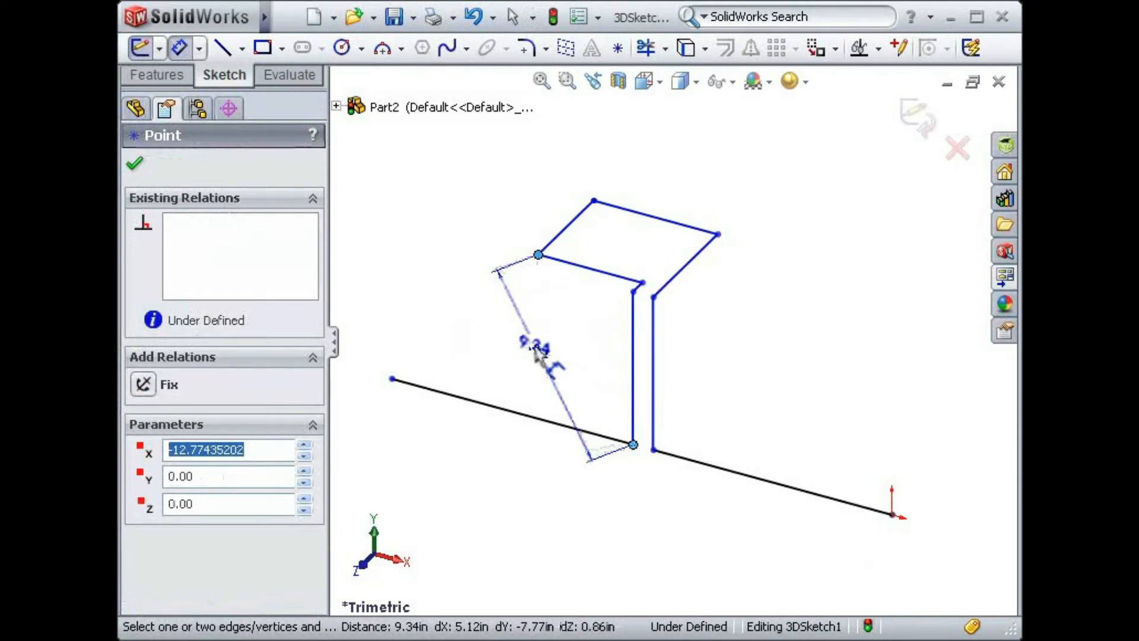
pyautogui.click(537, 351)
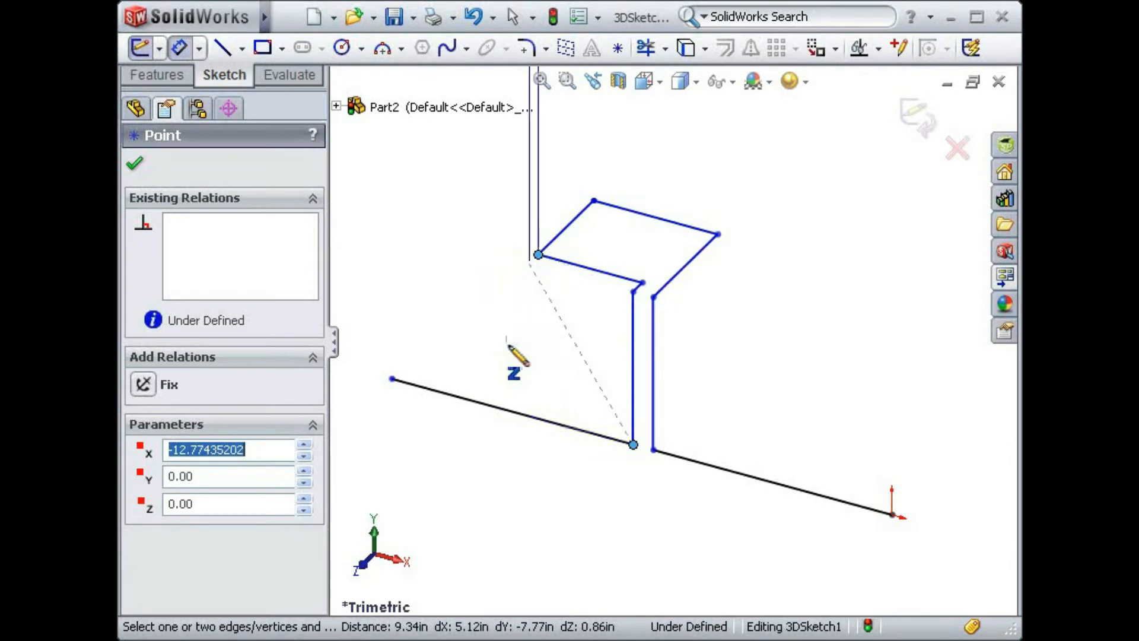
pyautogui.press('z')
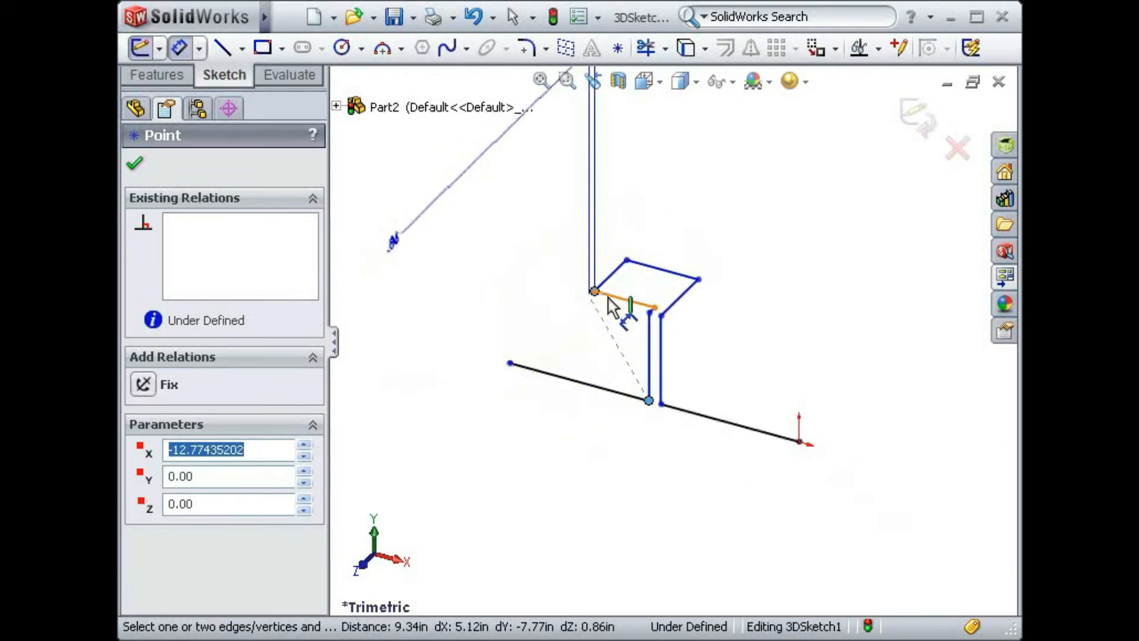
pyautogui.click(611, 295)
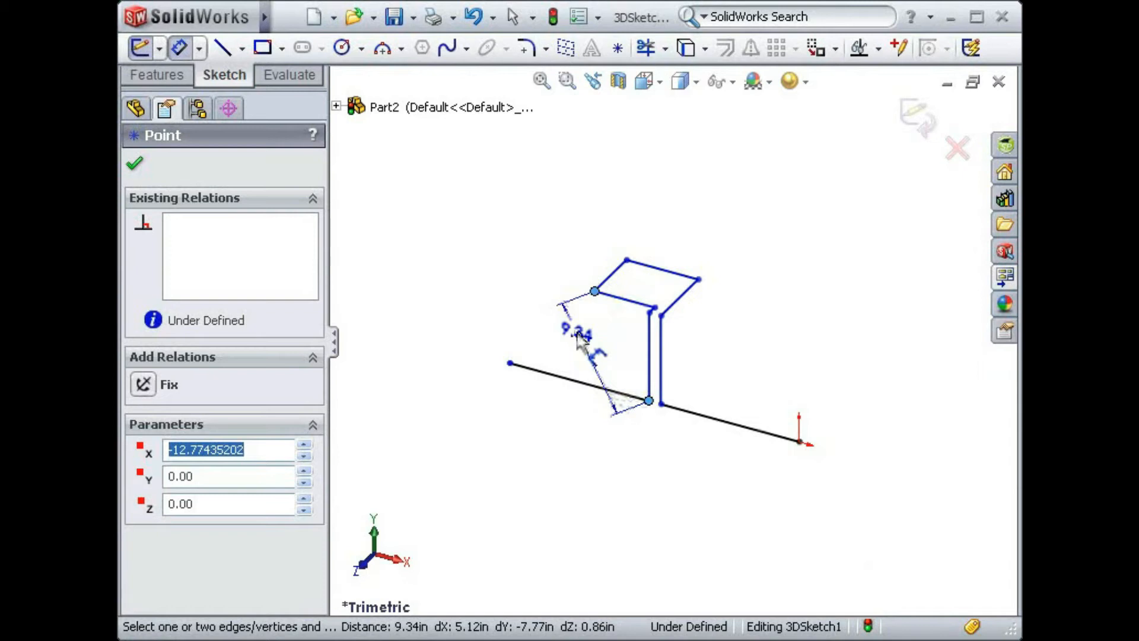
pyautogui.press('f')
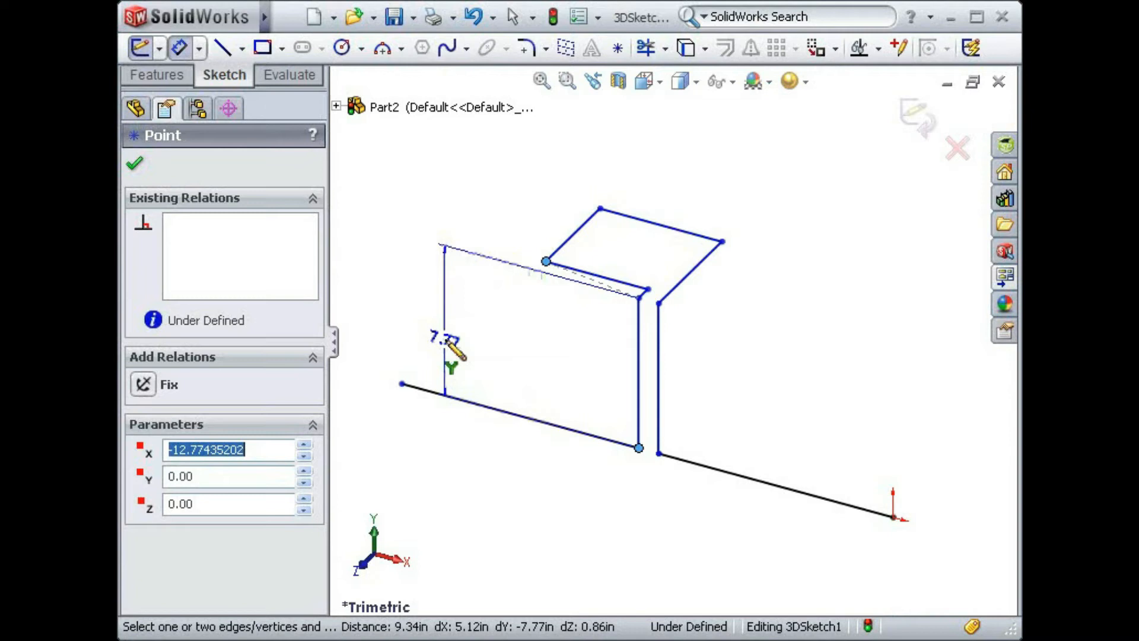
pyautogui.press('Escape')
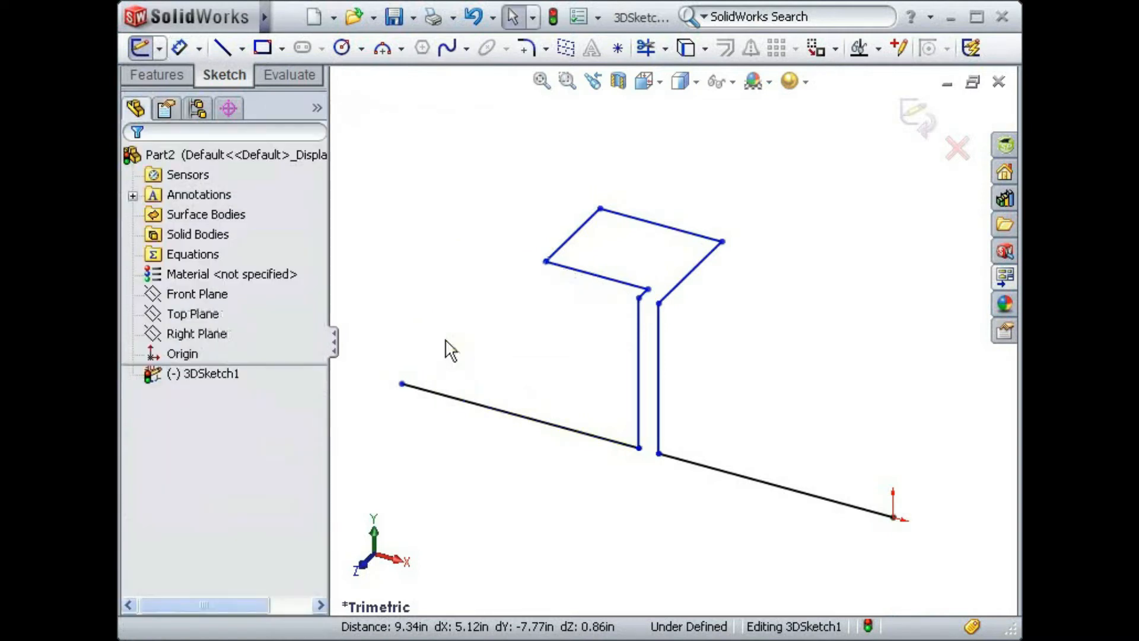
# - Dimension the short Z line between the upper loop and the vertical line and set it to 1 in
pyautogui.press('s')
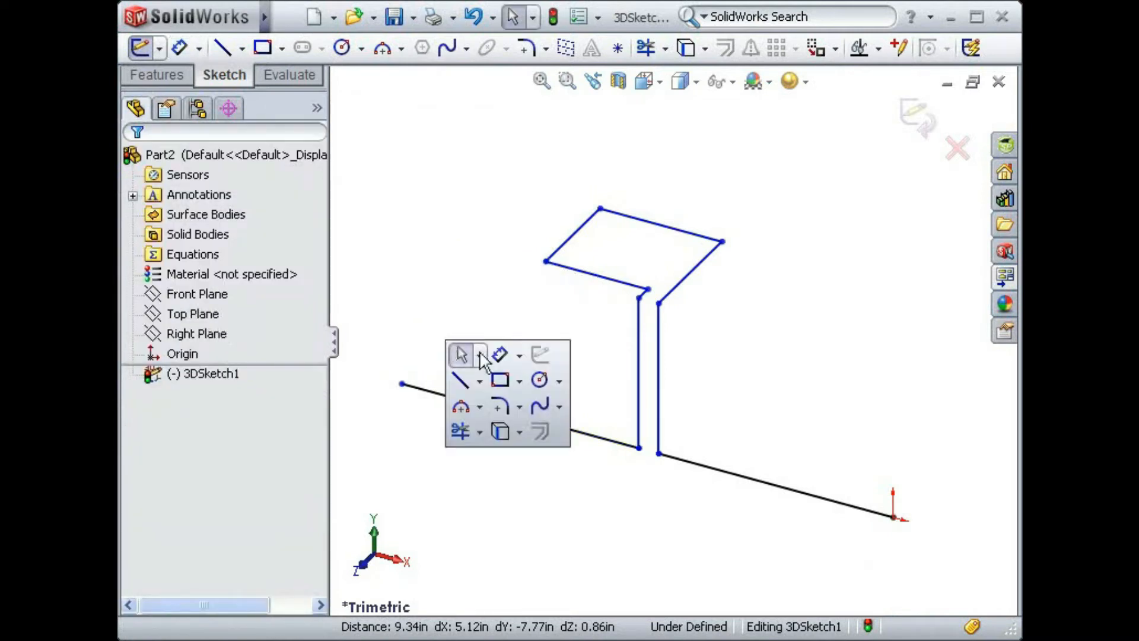
pyautogui.click(496, 351)
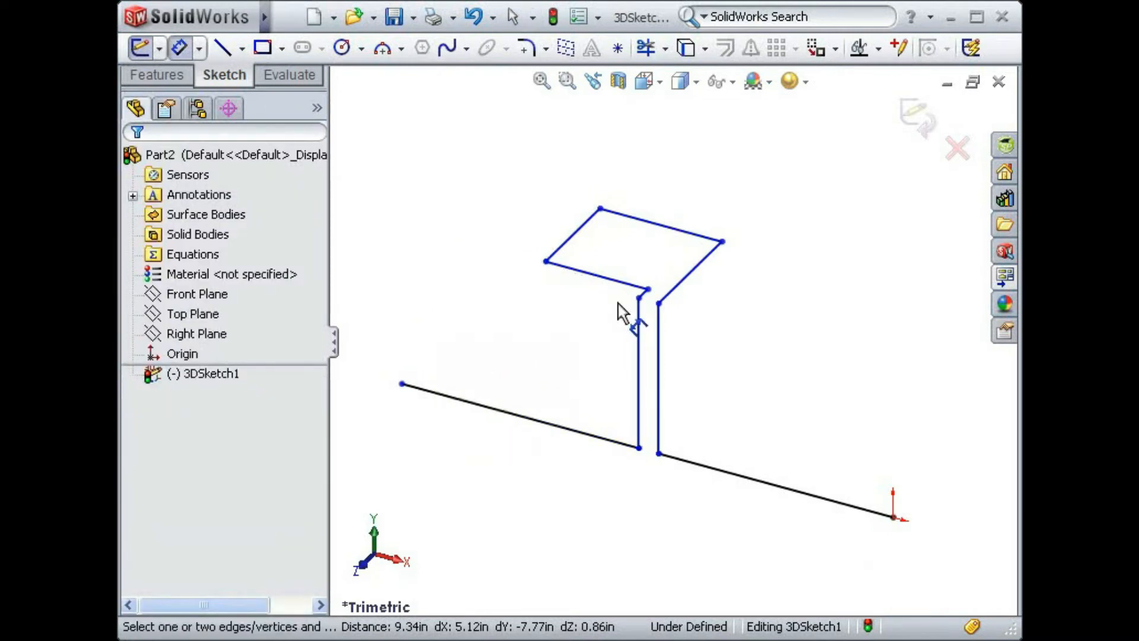
pyautogui.click(648, 290)
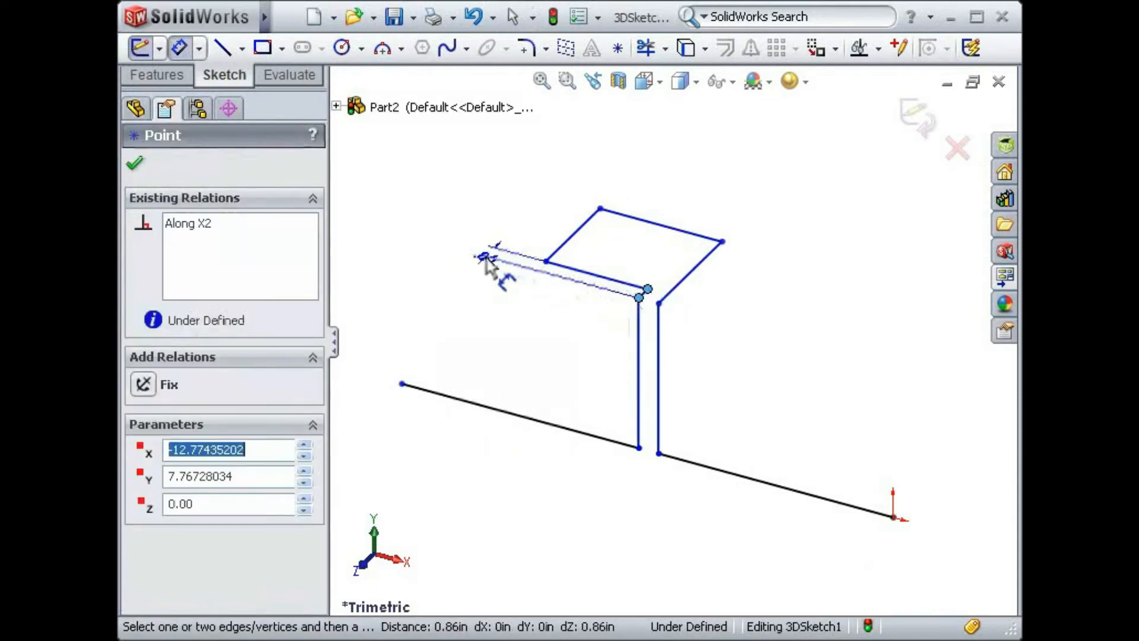
pyautogui.click(472, 267)
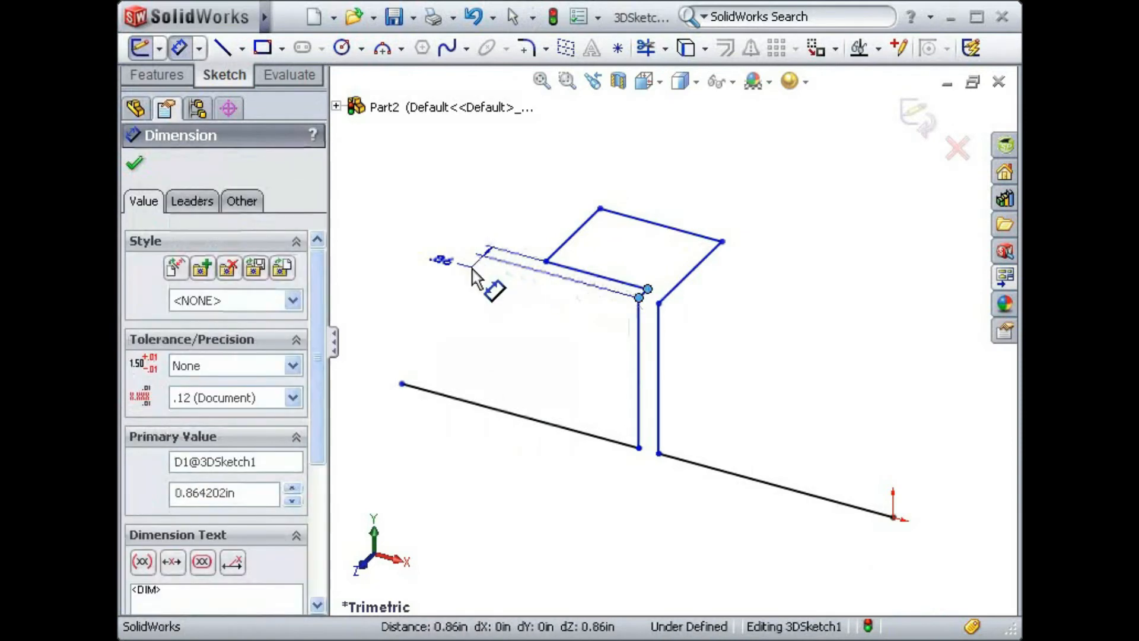
pyautogui.write('1')
pyautogui.press('Return')
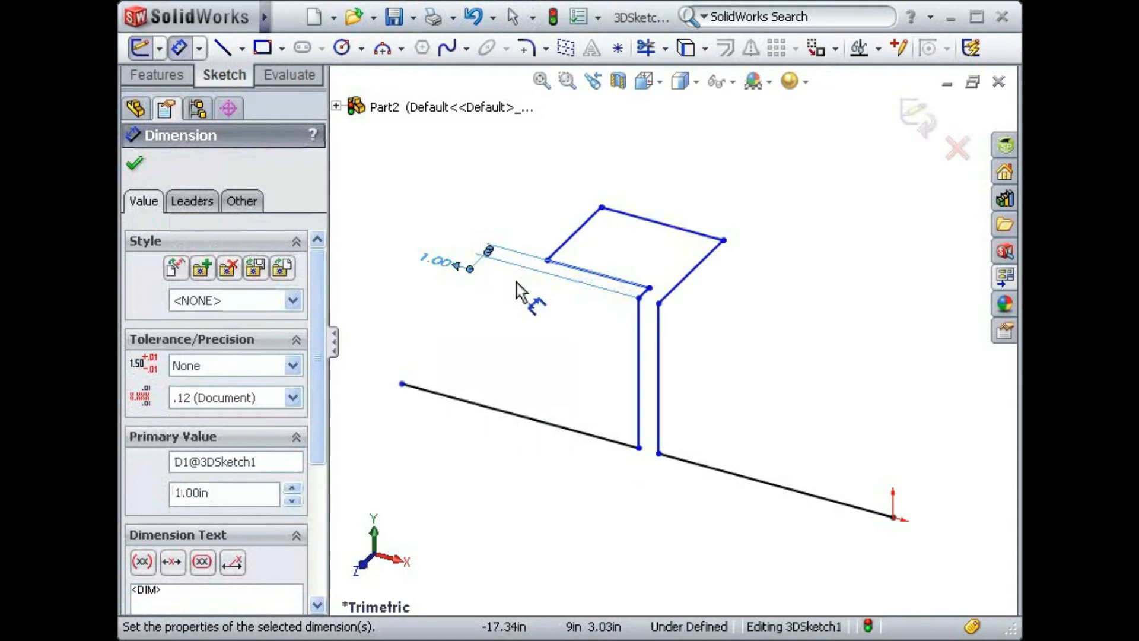
# - Dimension the spacing between the two vertical lines and set it to 2 in
pyautogui.click(639, 398)
pyautogui.click(658, 404)
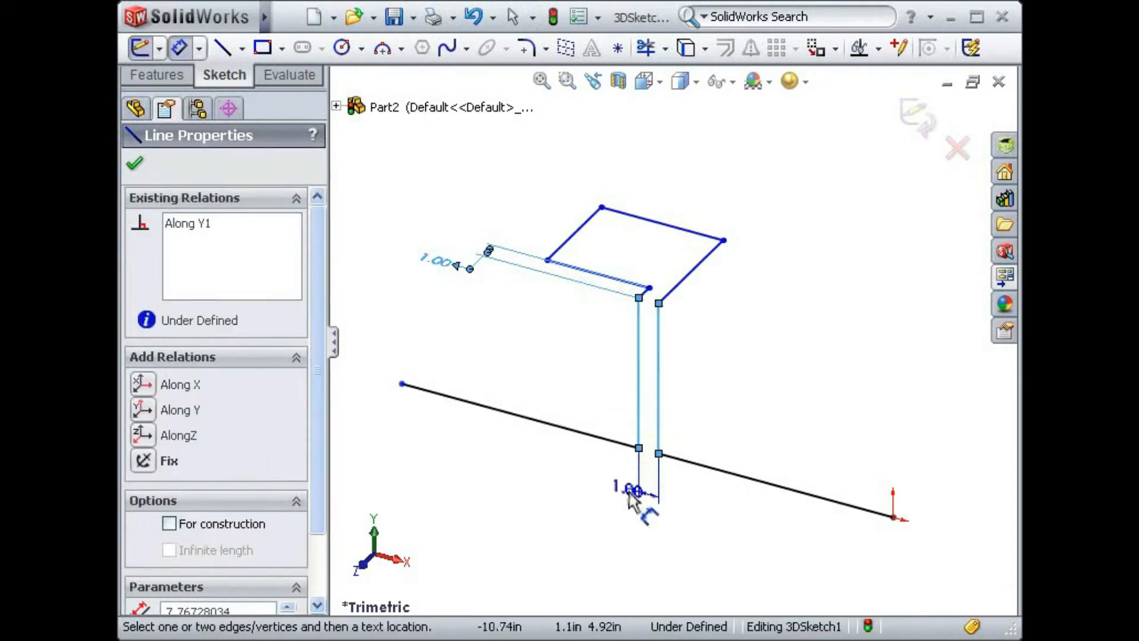
pyautogui.click(606, 503)
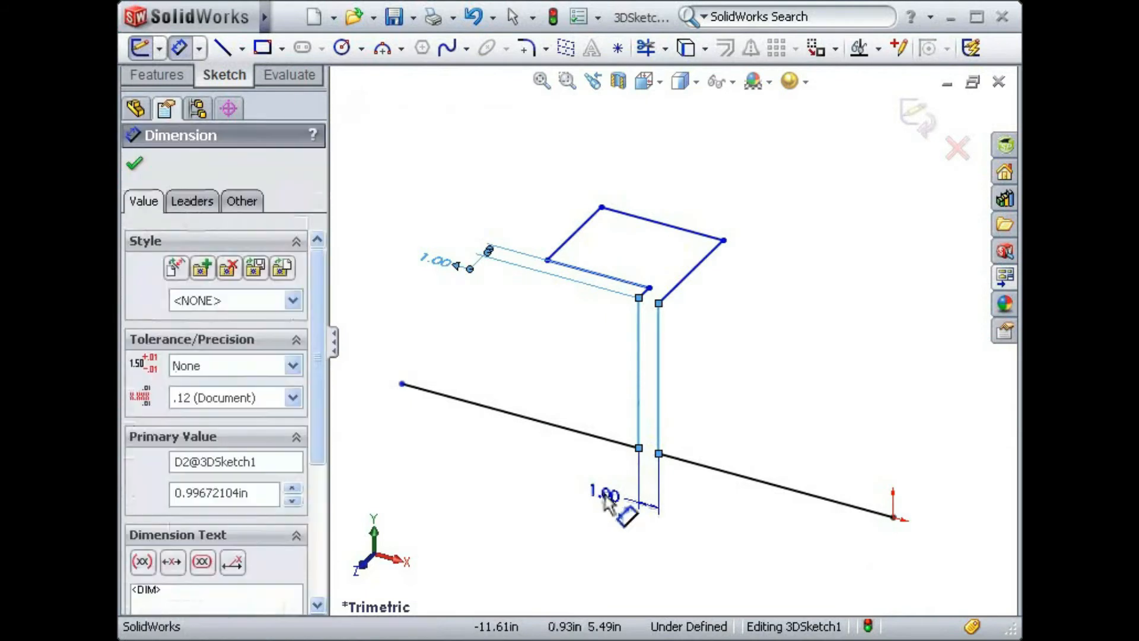
pyautogui.write('2')
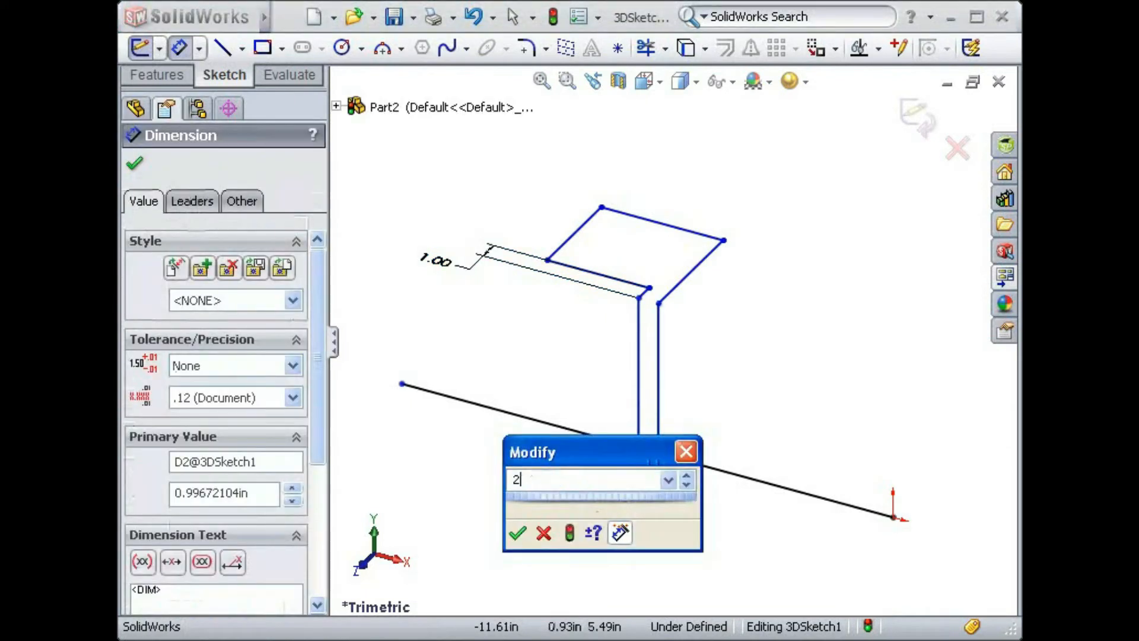
pyautogui.press('Return')
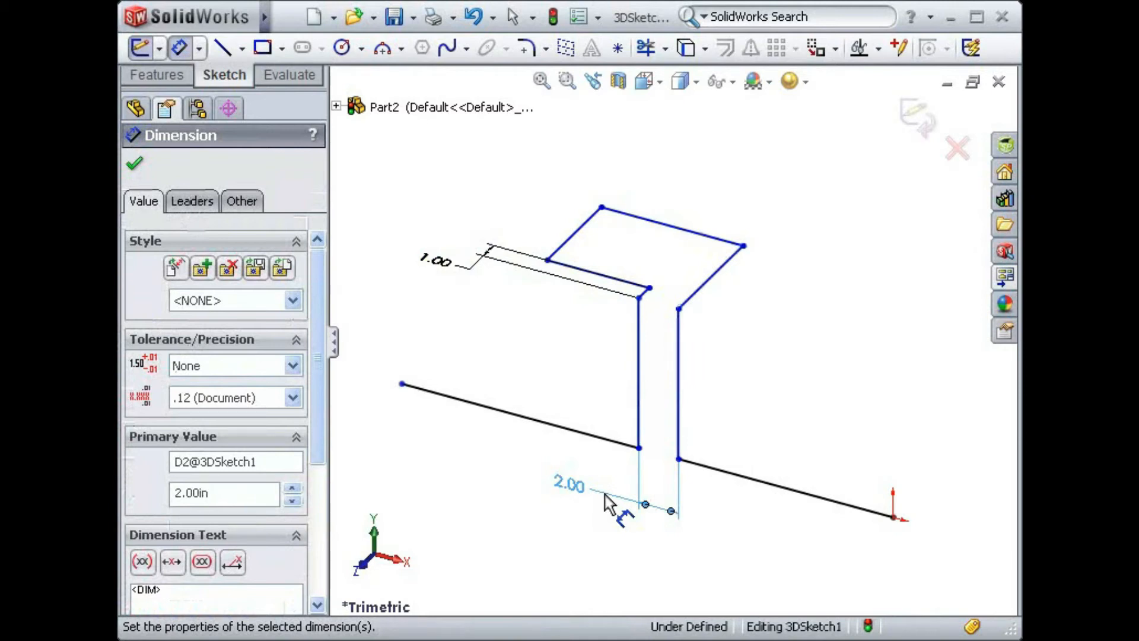
# - Dimension the final X line, at the path's free end away from the origin, and set it to 12 in
pyautogui.click(496, 410)
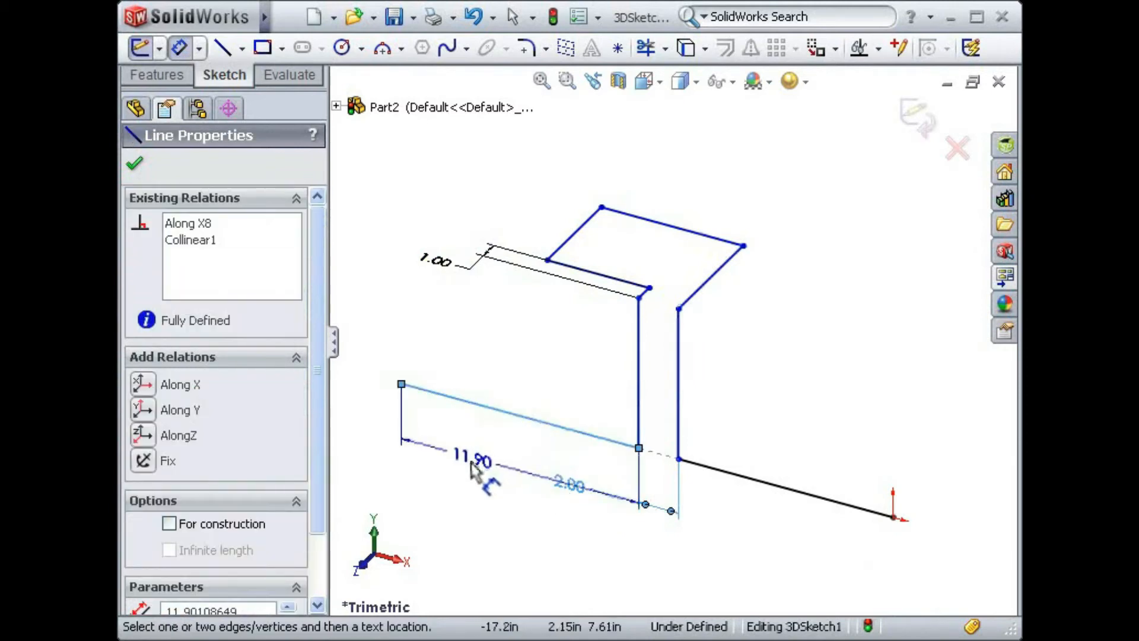
pyautogui.click(472, 471)
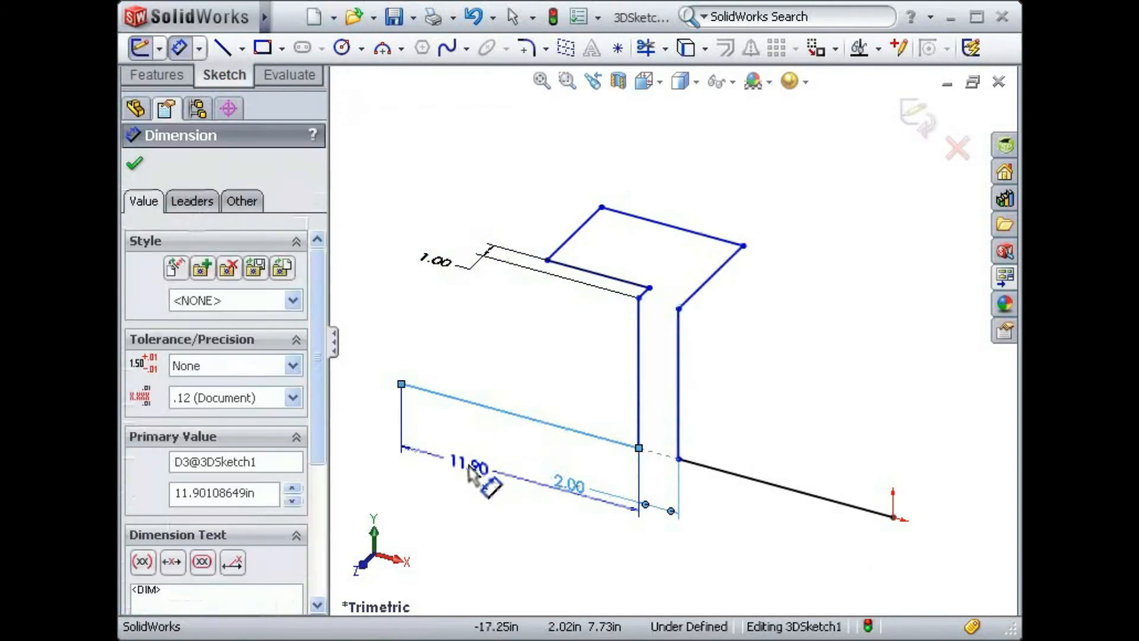
pyautogui.write('12')
pyautogui.press('Return')
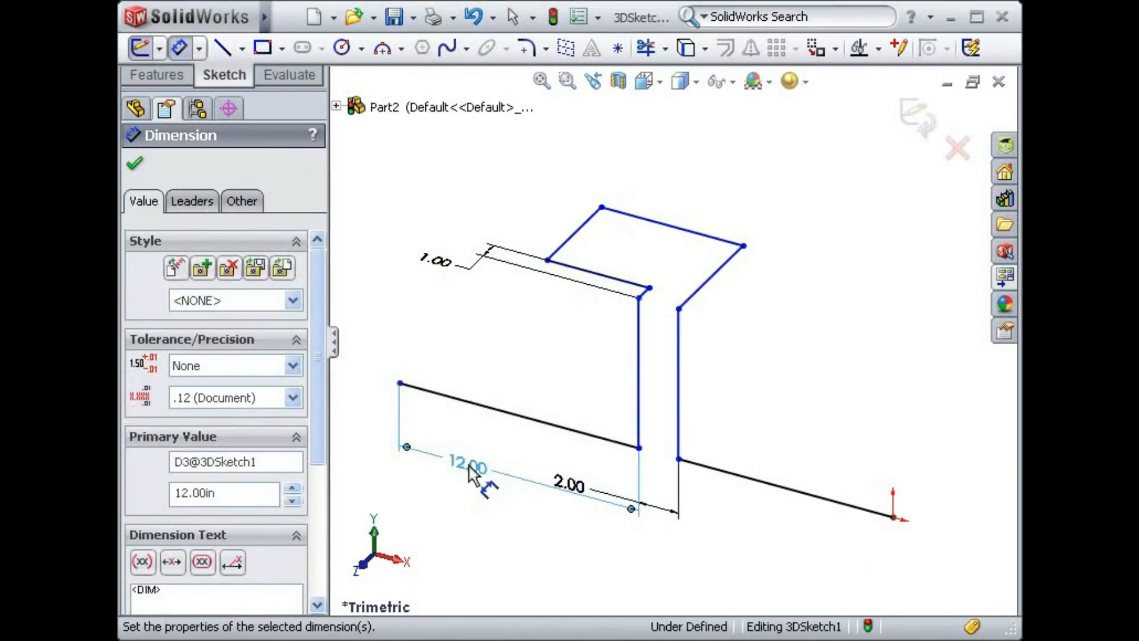
# - Dimension the X line that starts at the origin and set it to 12 in
pyautogui.click(762, 490)
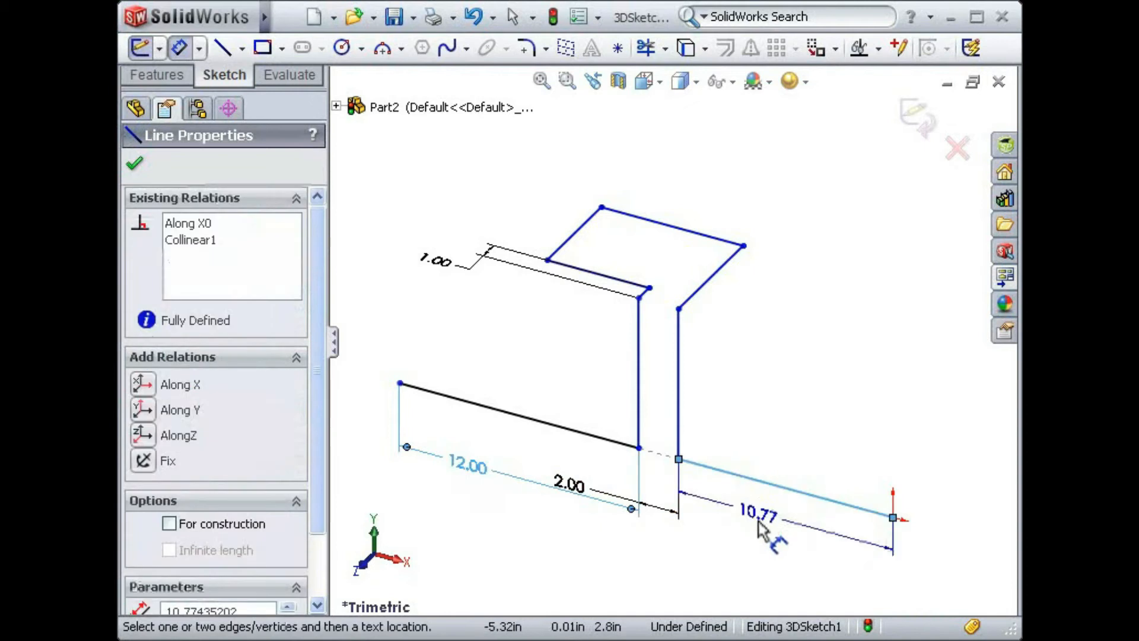
pyautogui.click(758, 541)
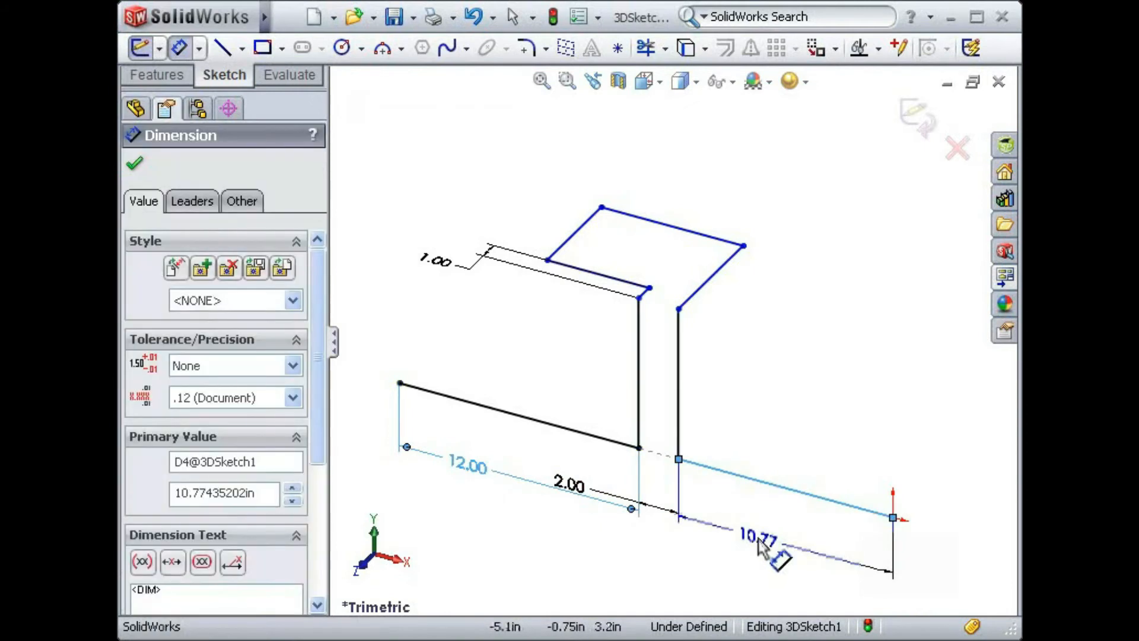
pyautogui.write('12')
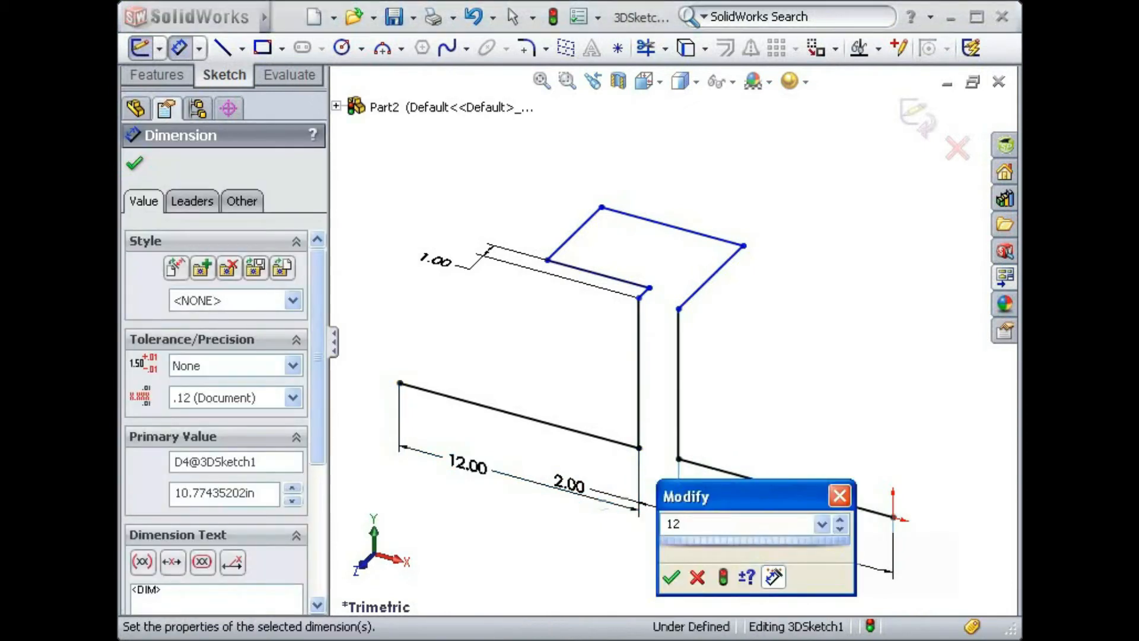
pyautogui.press('Return')
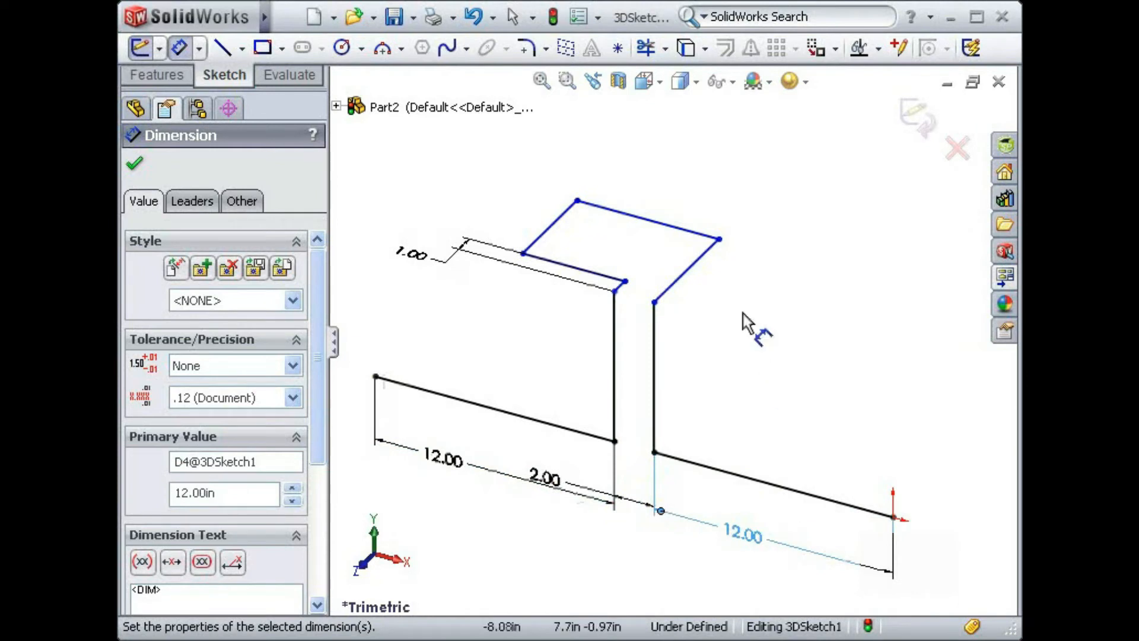
# - Dimension the upper loop's Z line on the origin side and set it to 6 in
pyautogui.click(700, 270)
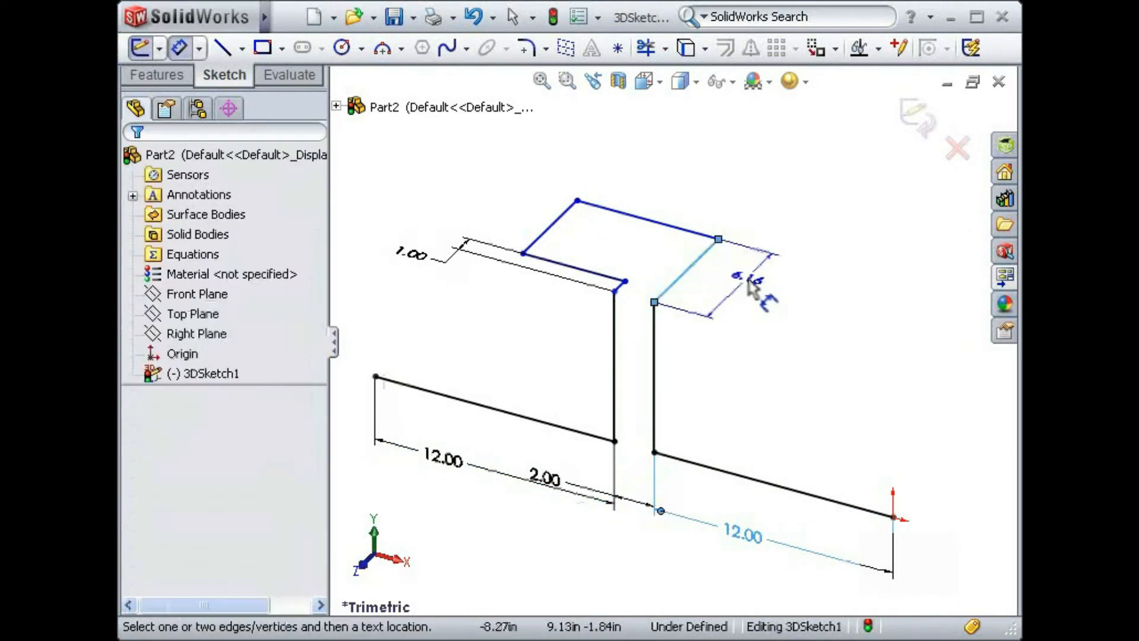
pyautogui.click(749, 288)
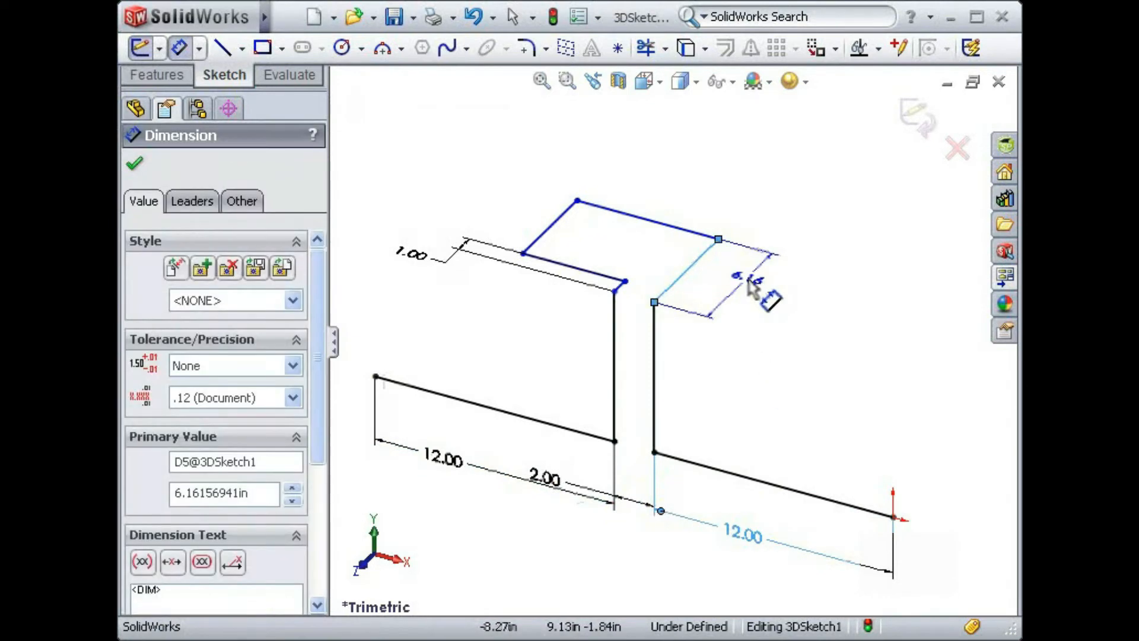
pyautogui.write('6')
pyautogui.press('Return')
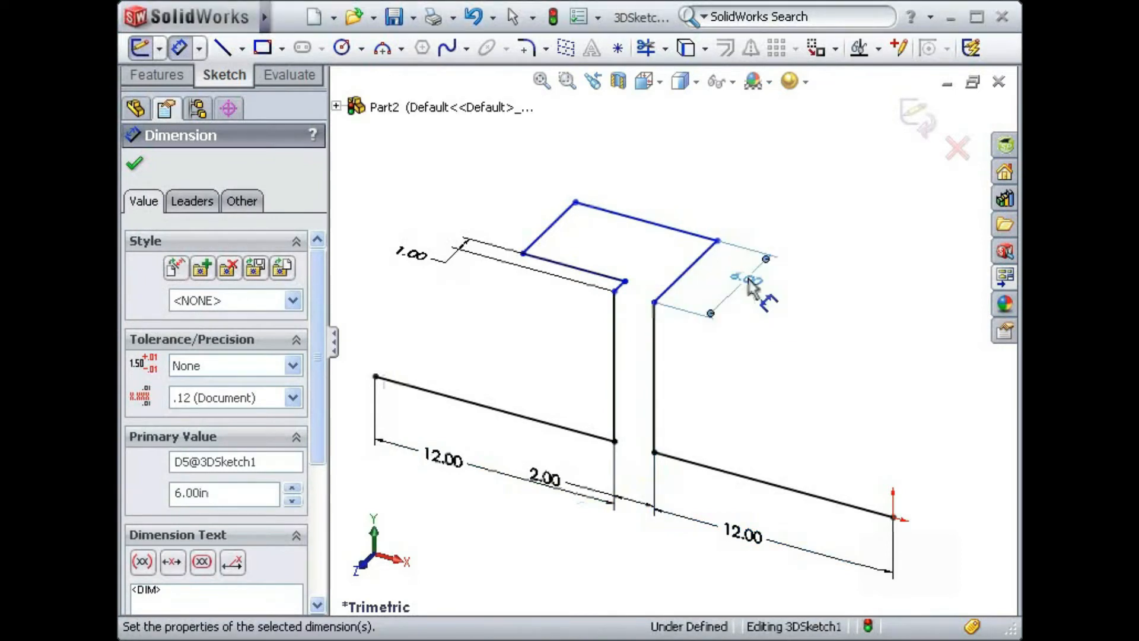
# - Dimension the upper loop's rear X line, set it to 6 in, and end dimensioning
pyautogui.click(663, 233)
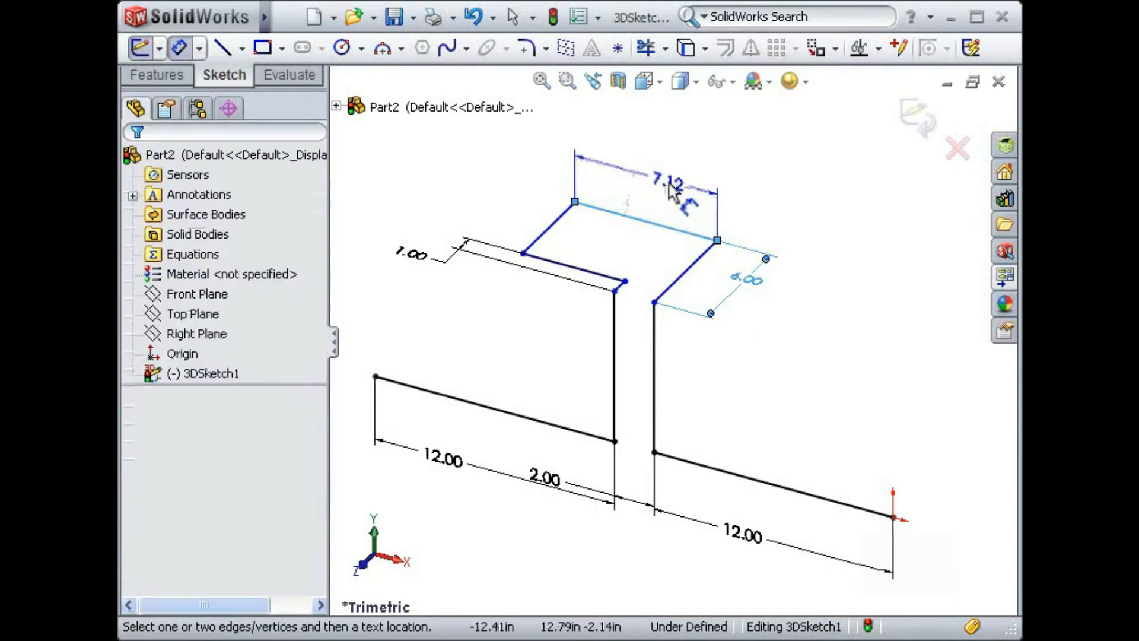
pyautogui.click(668, 184)
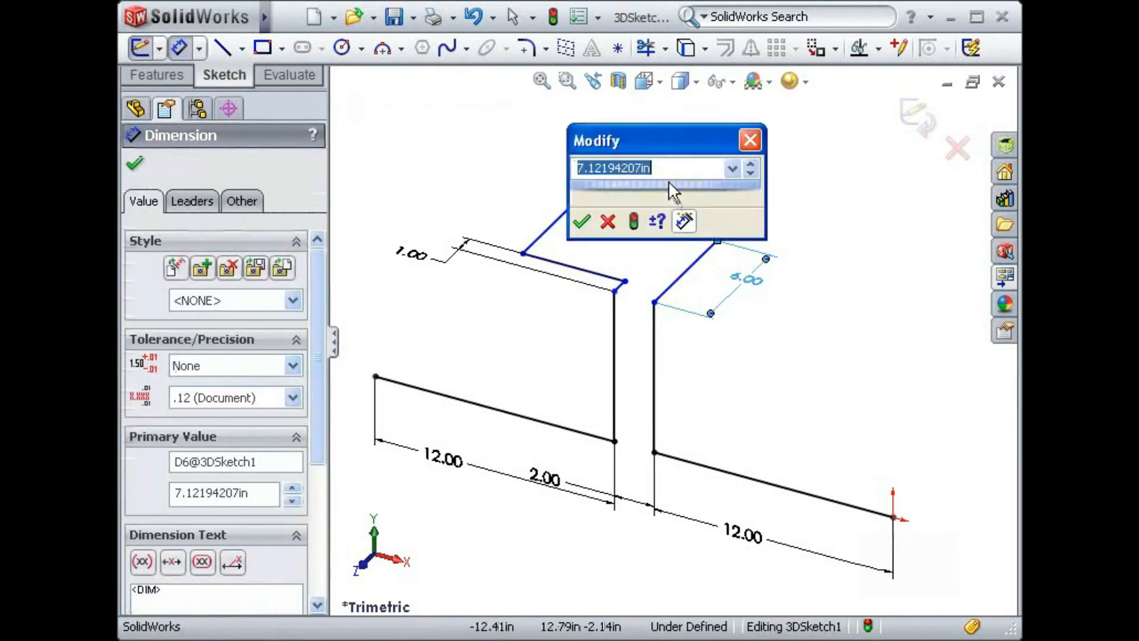
pyautogui.write('6')
pyautogui.press('Return')
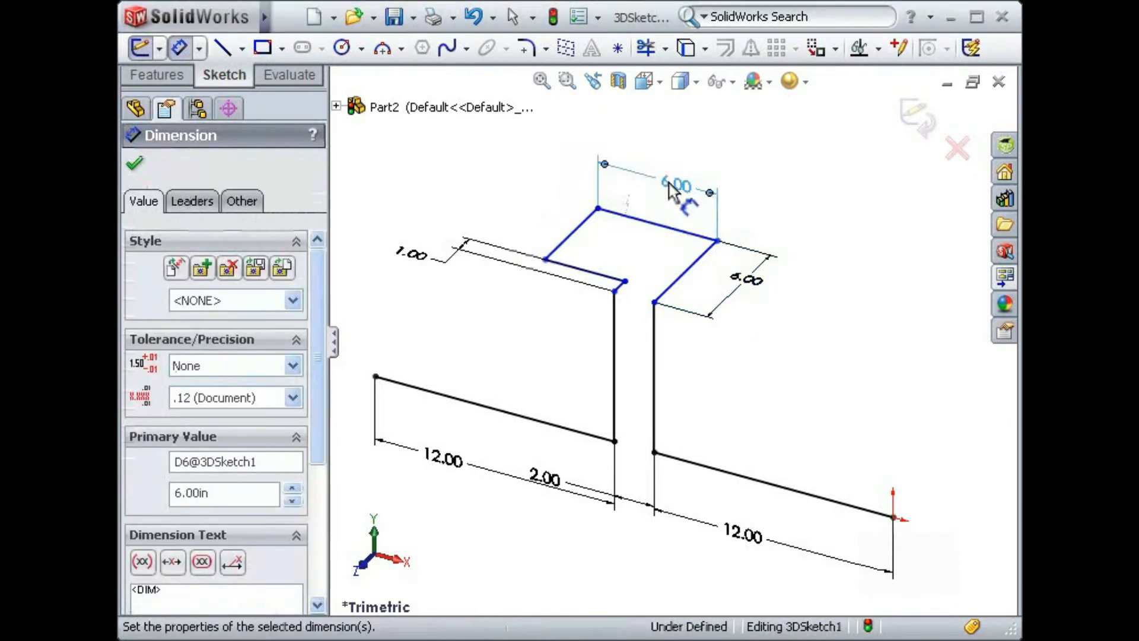
pyautogui.press('Escape')
pyautogui.press('Escape')
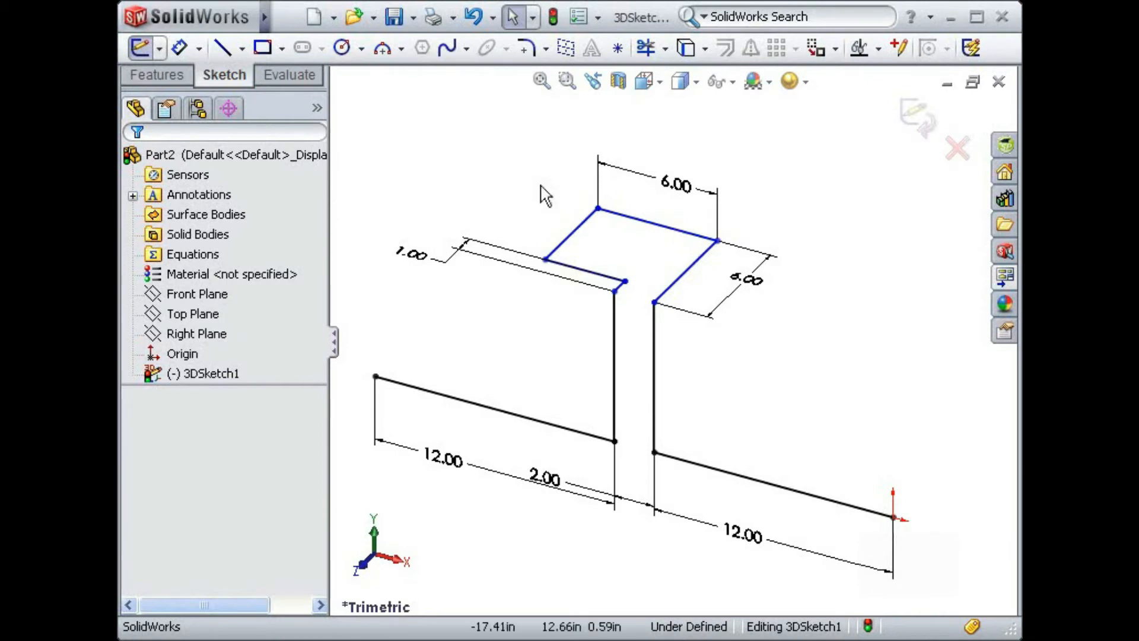
# - Test the sketch's remaining freedom by moving the upper loop up and down along Y
pyautogui.moveTo(584, 252)
pyautogui.mouseDown()
pyautogui.moveTo(589, 320)
pyautogui.moveTo(586, 161)
pyautogui.mouseUp()
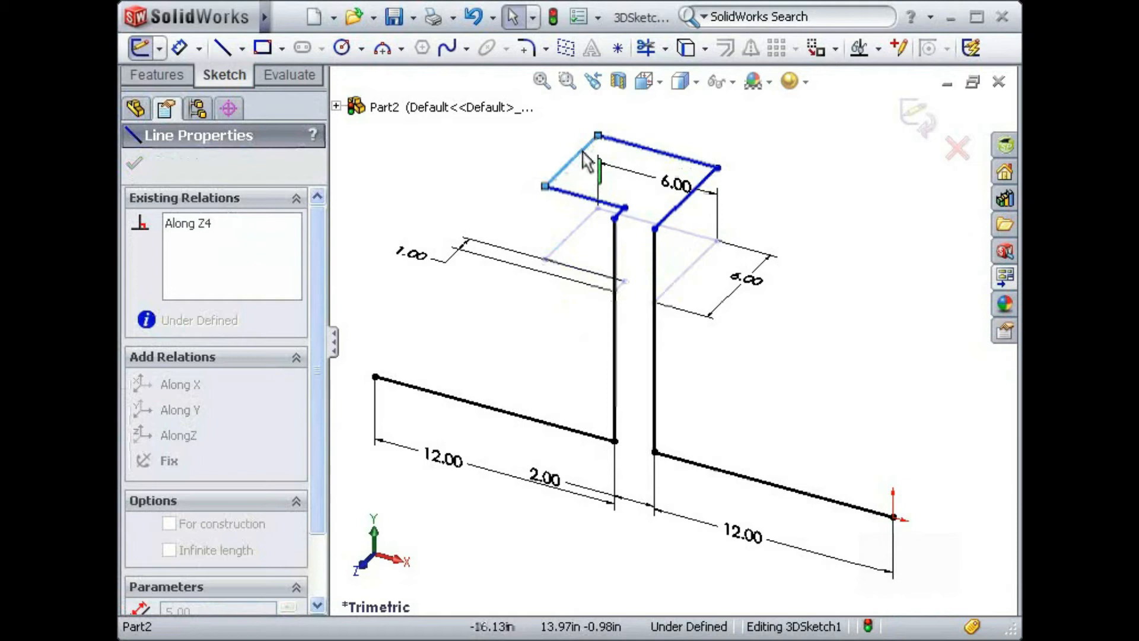
pyautogui.moveTo(586, 160); pyautogui.dragTo(585, 309)
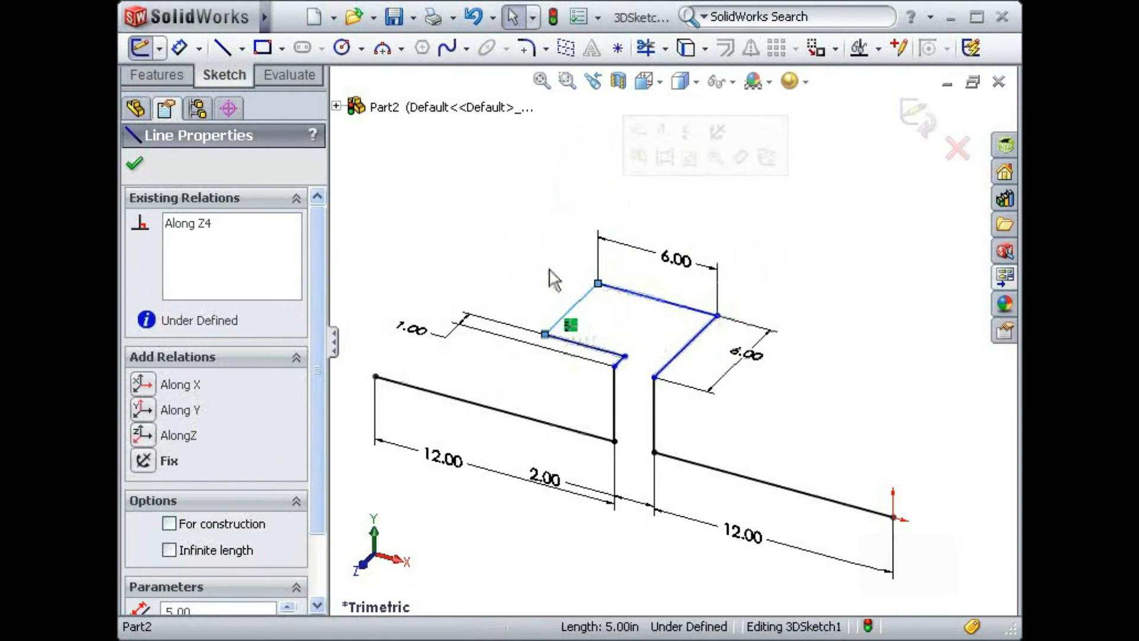
pyautogui.click(533, 270)
# - Dimension the height between the endpoints of the vertical line nearest the origin and set it to 8 in
pyautogui.press('s')
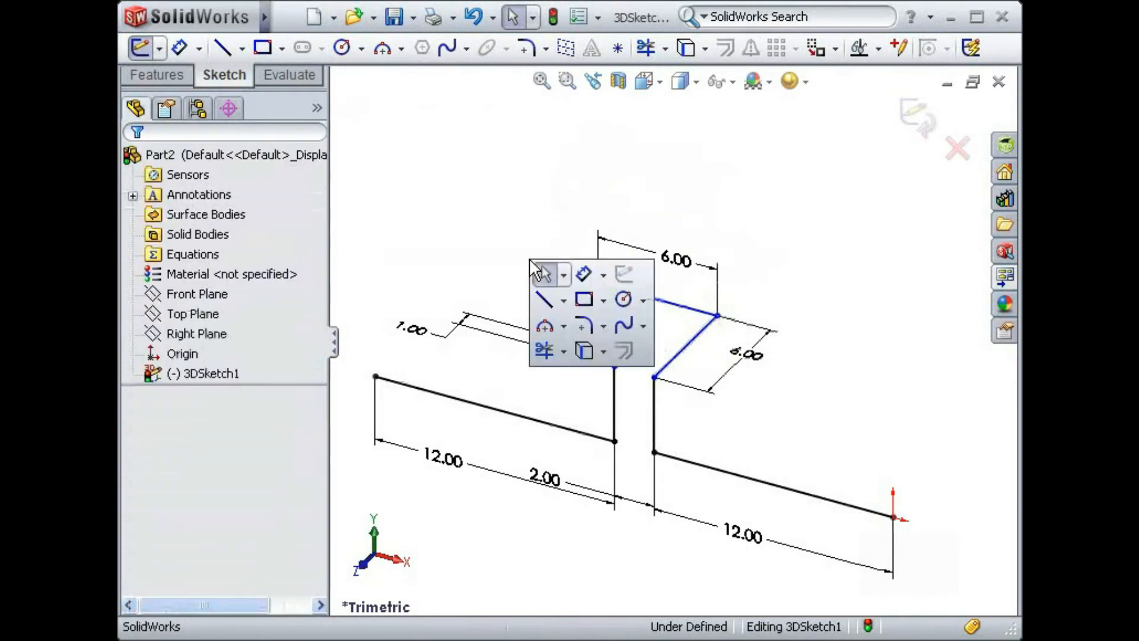
pyautogui.click(583, 277)
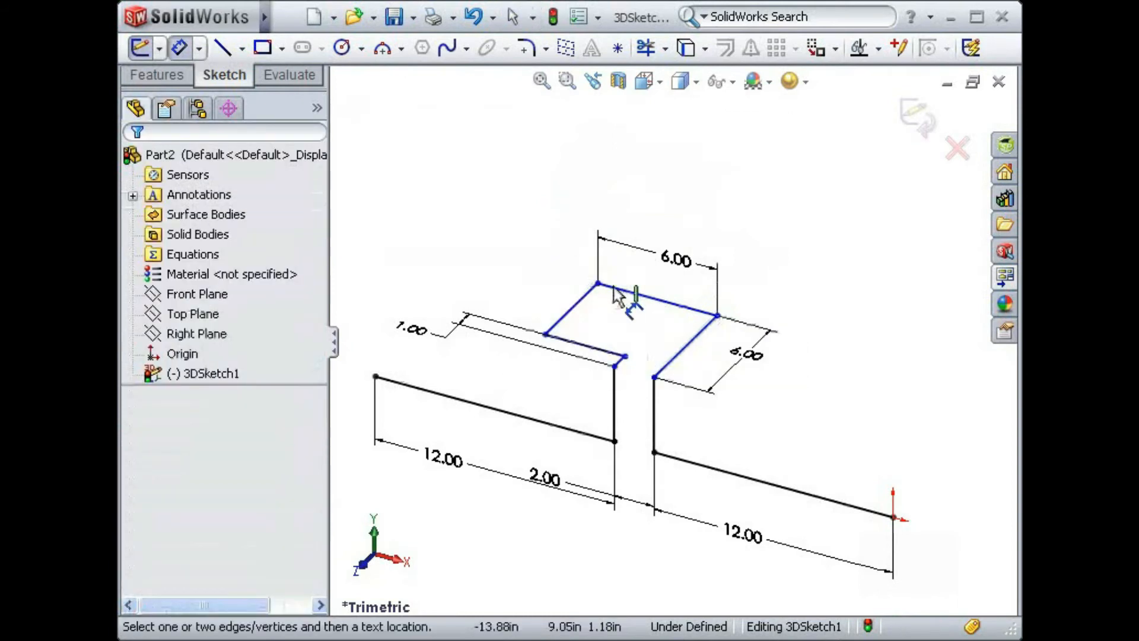
pyautogui.click(654, 378)
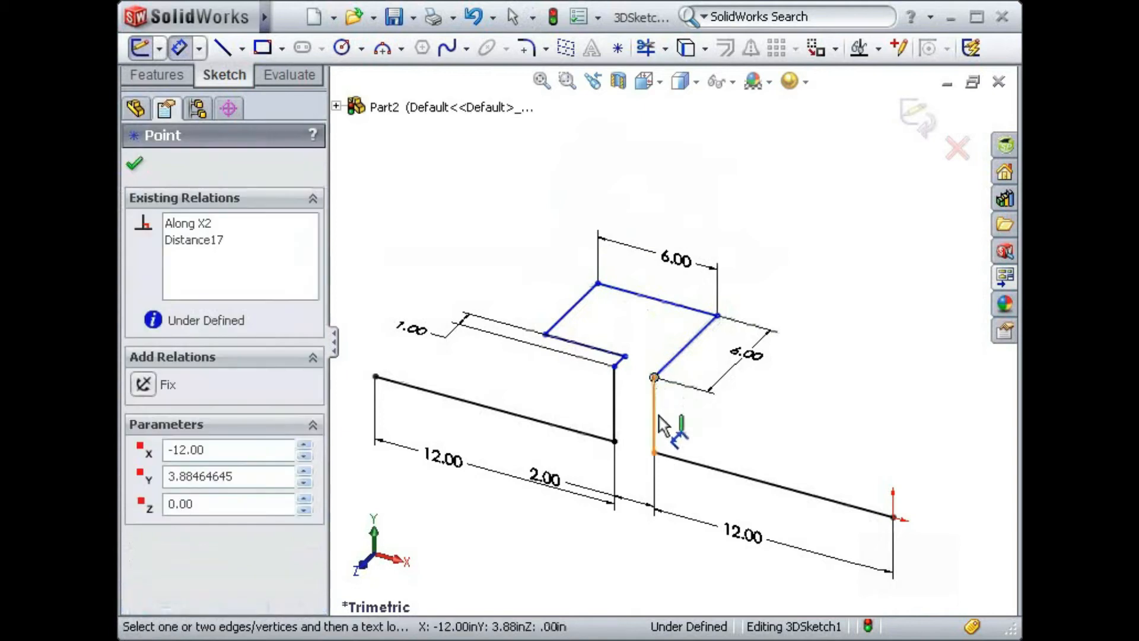
pyautogui.click(655, 453)
pyautogui.click(716, 434)
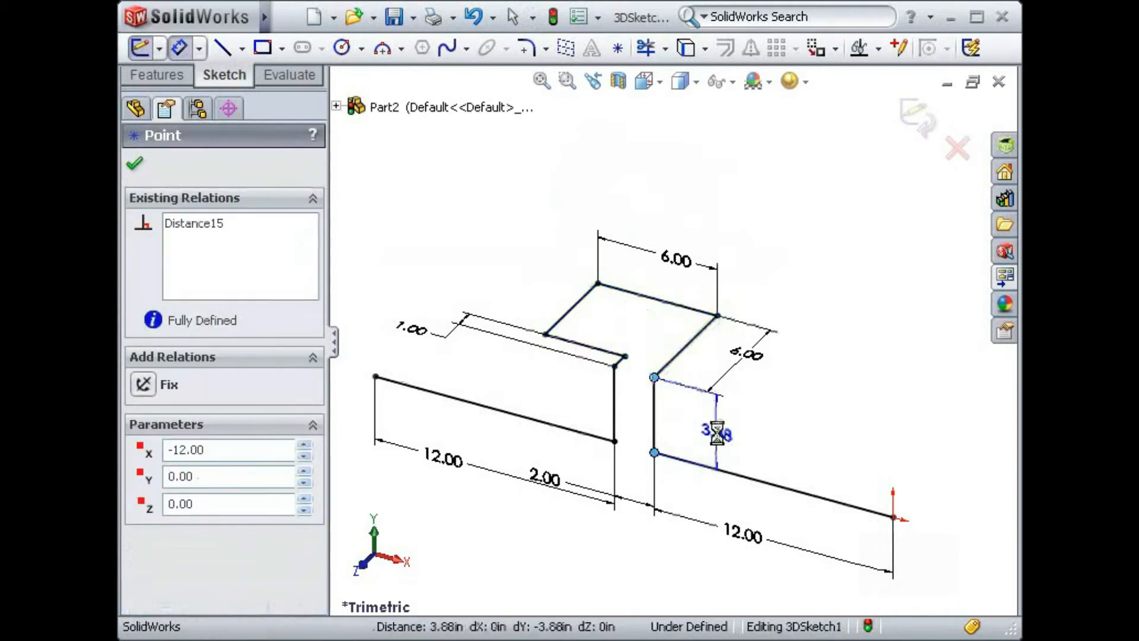
pyautogui.write('8')
pyautogui.press('Return')
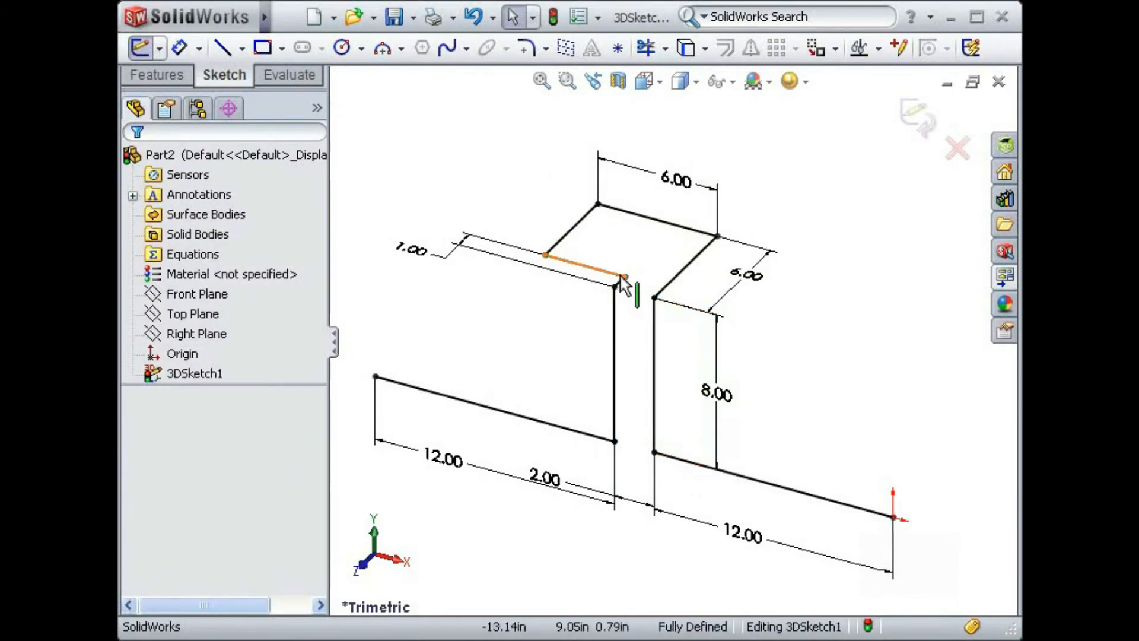
# - Fillet all eight corners of the path with a 0.25 in radius and exit the 3D sketch
pyautogui.click(526, 48)
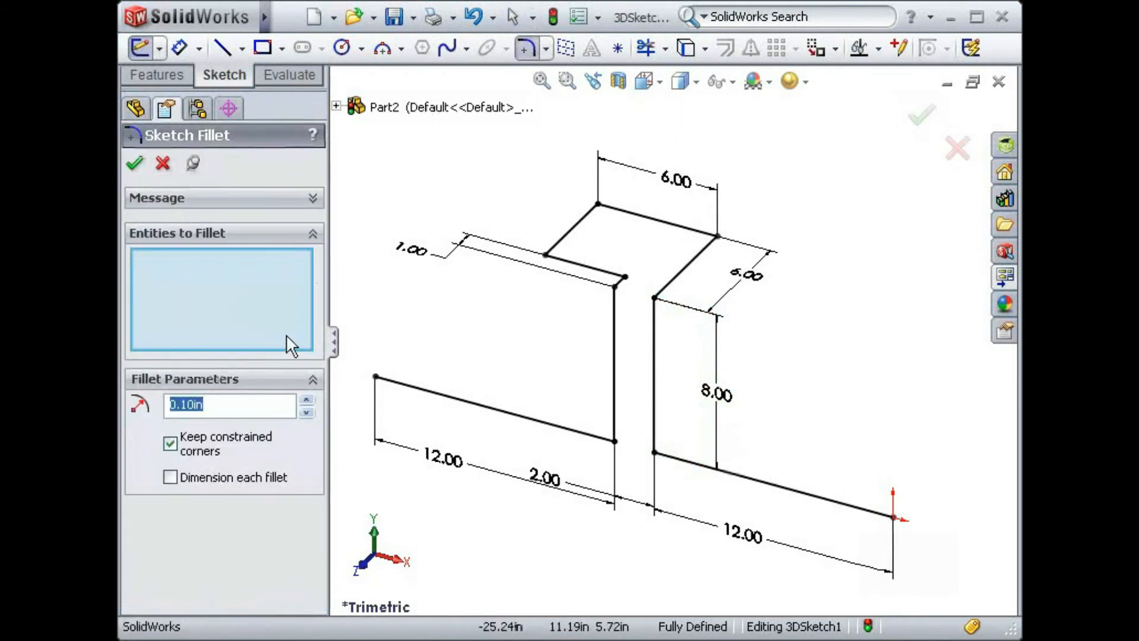
pyautogui.write('.25')
pyautogui.click(546, 255)
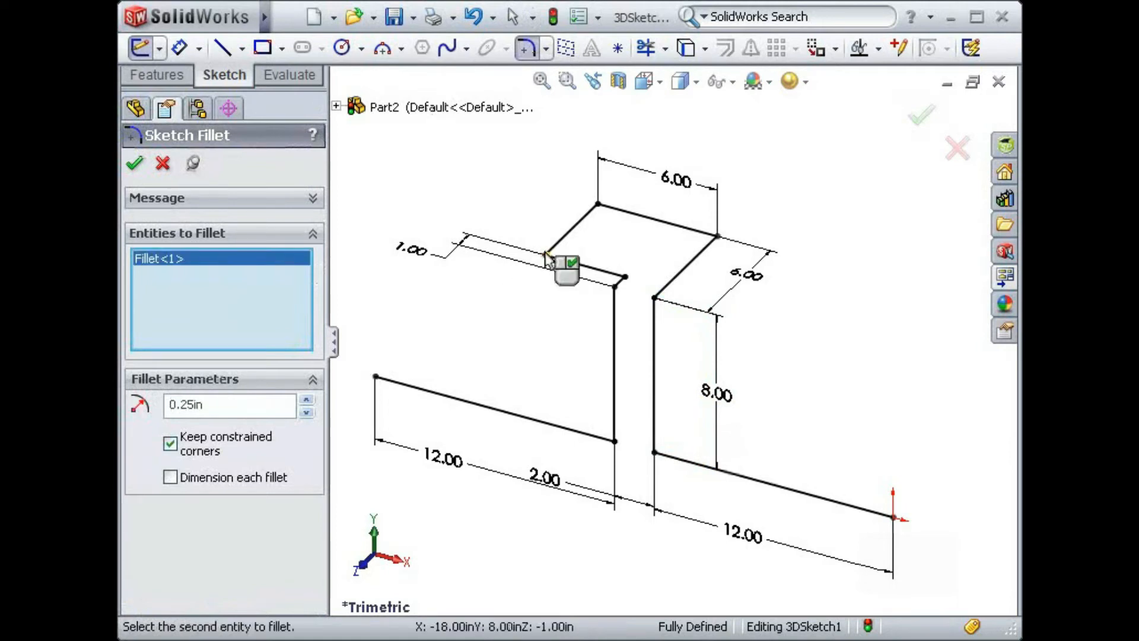
pyautogui.click(598, 206)
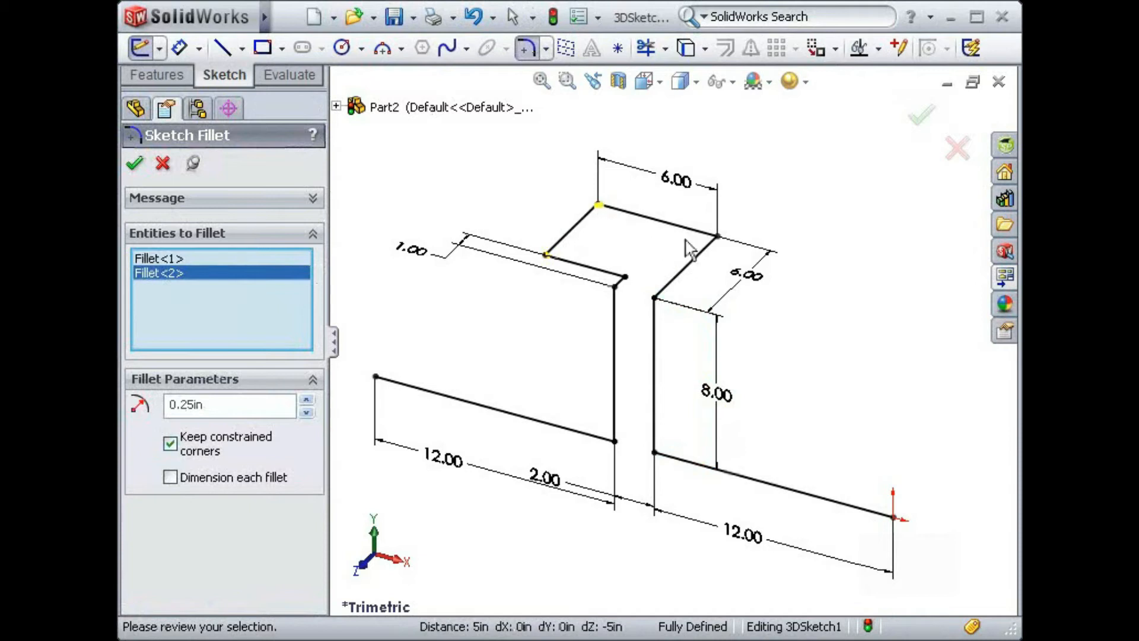
pyautogui.click(717, 236)
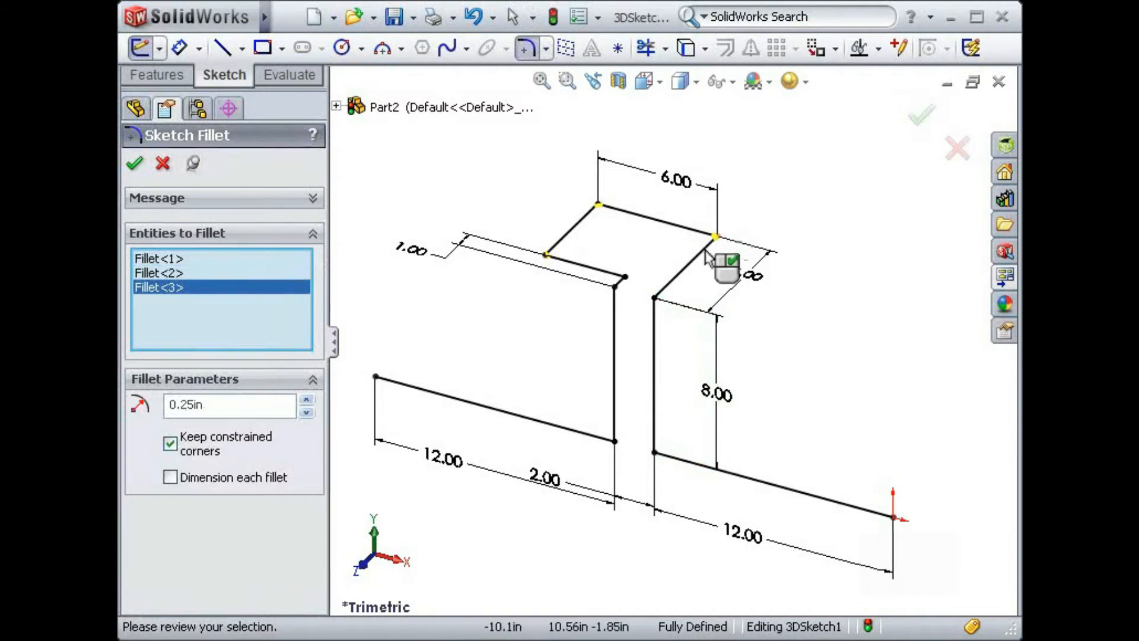
pyautogui.click(655, 299)
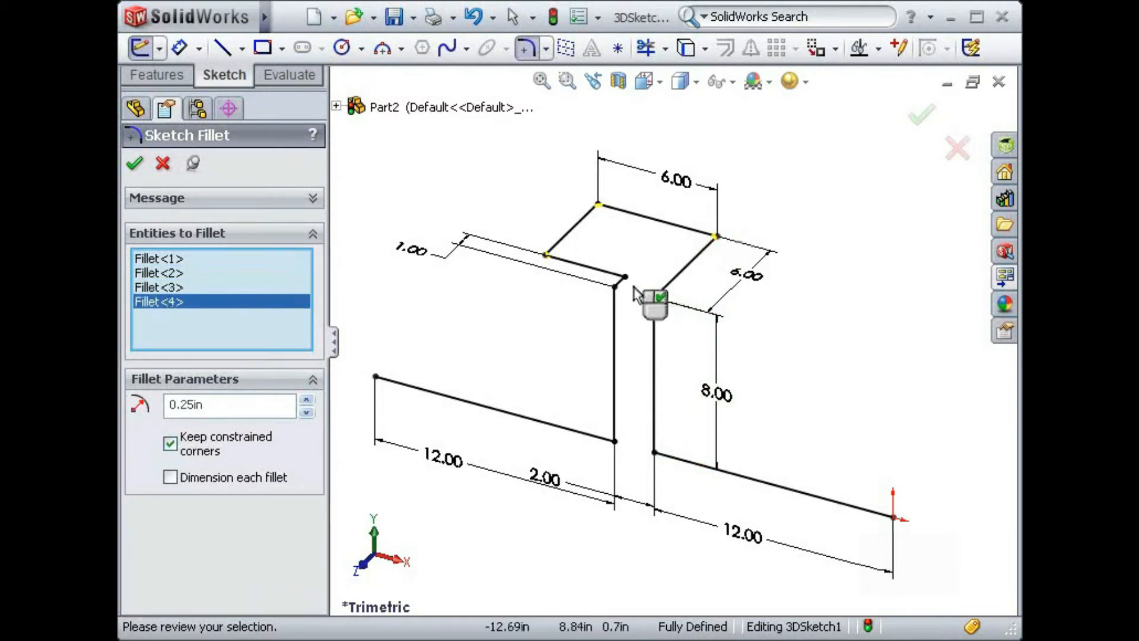
pyautogui.click(616, 287)
pyautogui.click(615, 287)
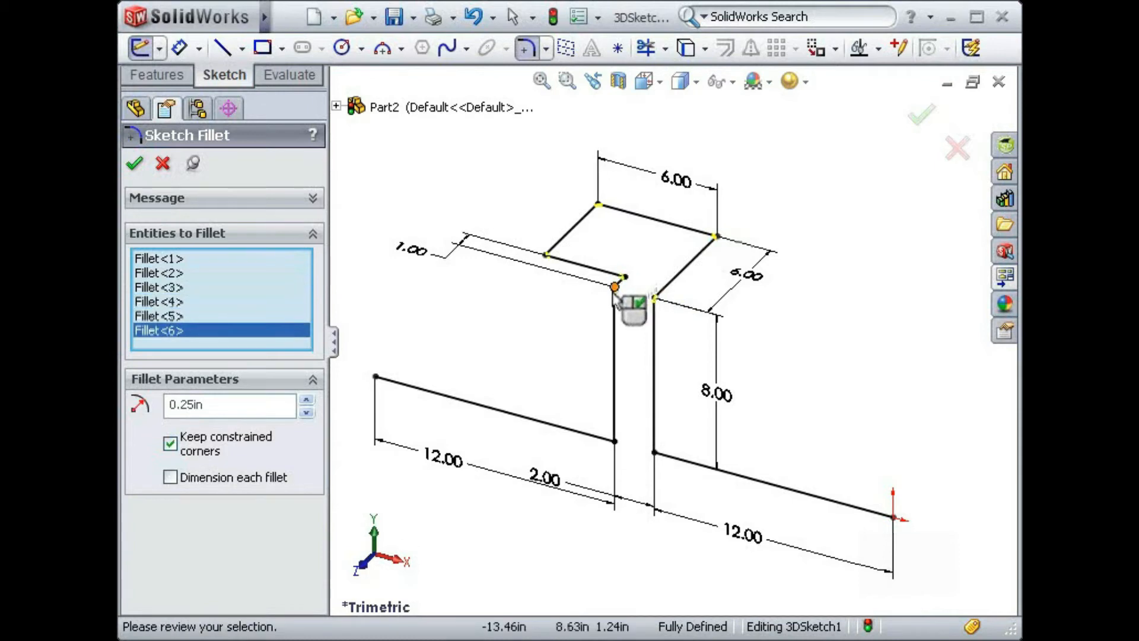
pyautogui.click(615, 441)
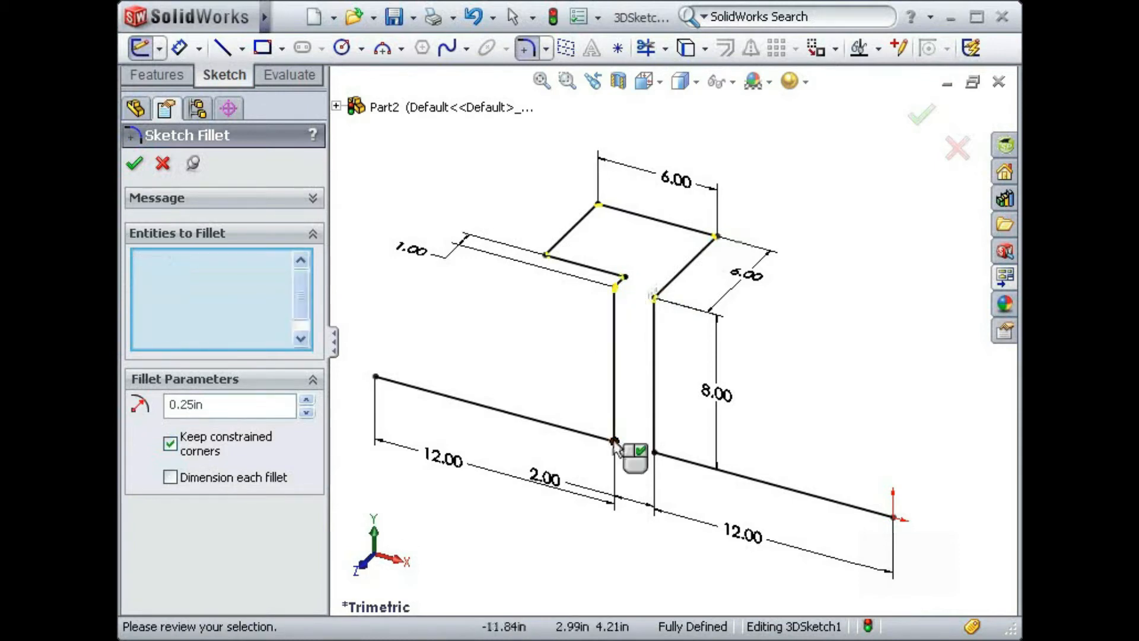
pyautogui.click(654, 451)
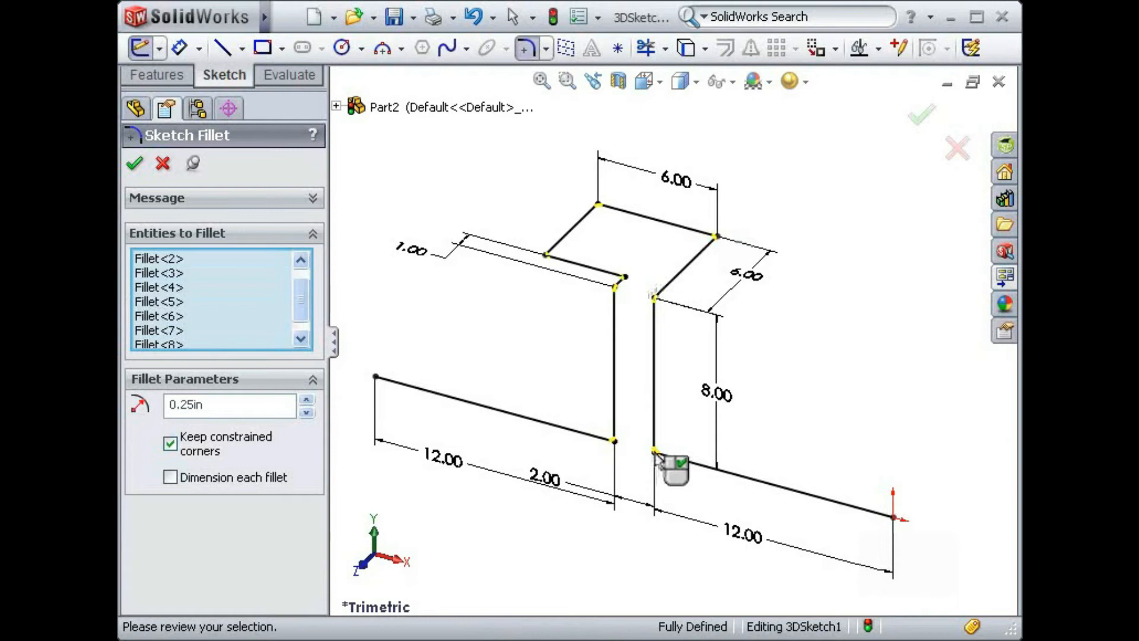
pyautogui.click(919, 118)
pyautogui.click(919, 121)
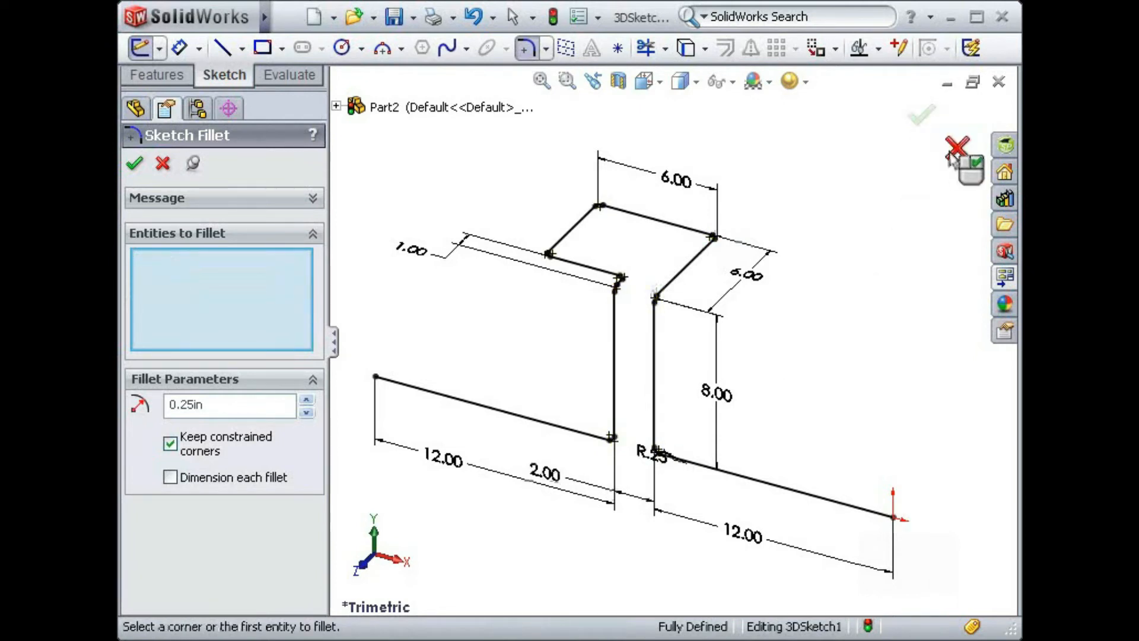
pyautogui.click(916, 117)
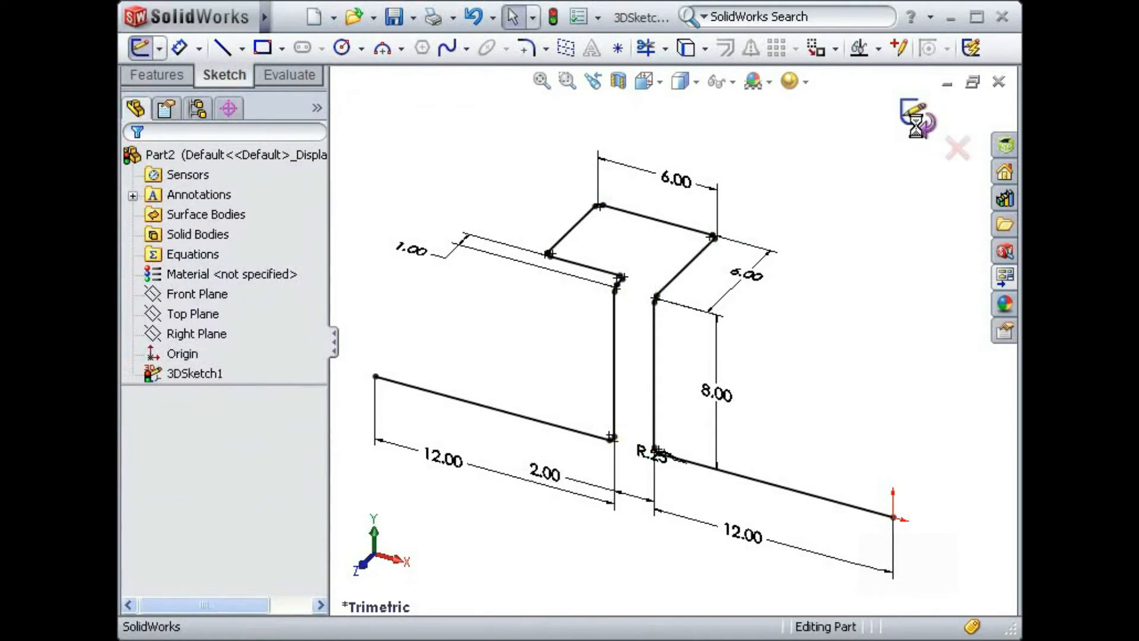
pyautogui.click(854, 182)
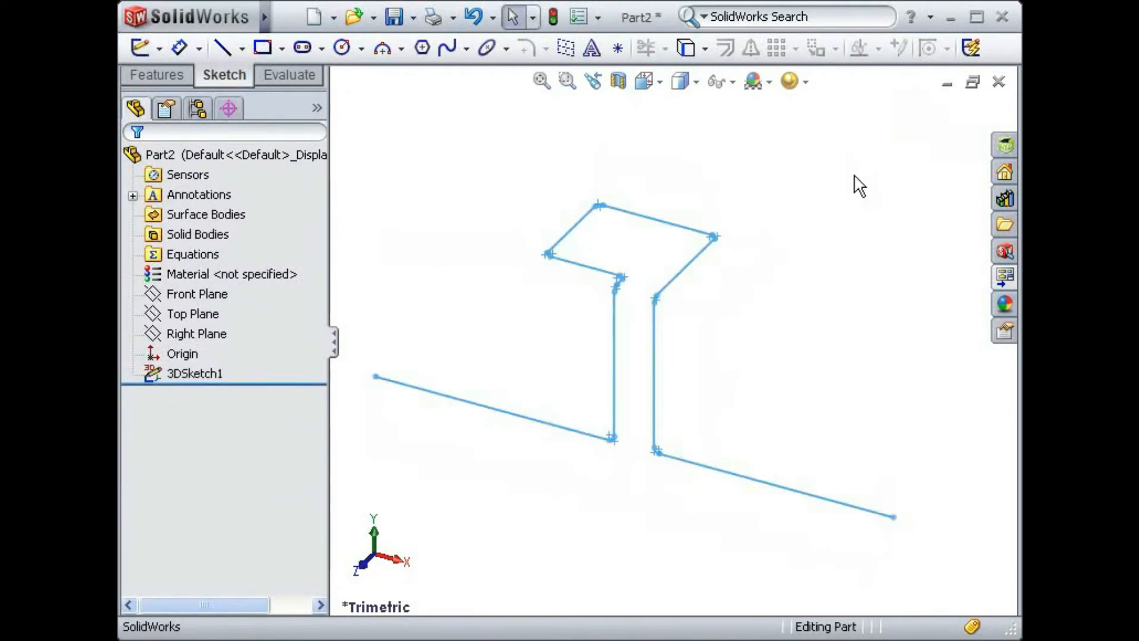
# - Start a sketch on the Right Plane and draw a circle about 4.09 in in diameter centred on the origin
pyautogui.click(201, 334)
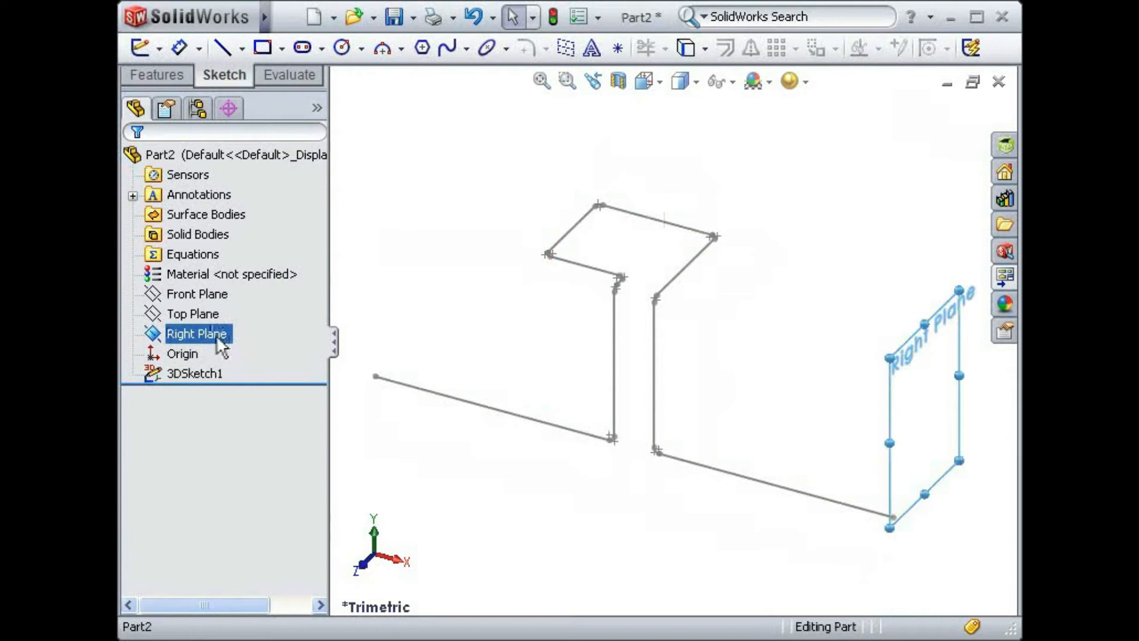
pyautogui.click(232, 309)
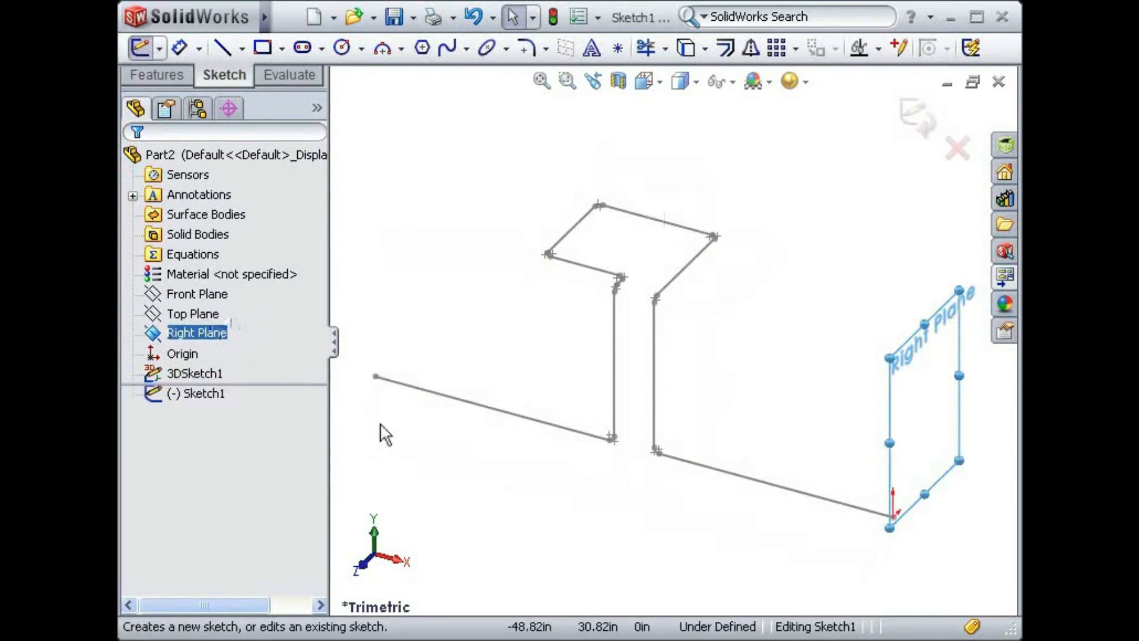
pyautogui.press('s')
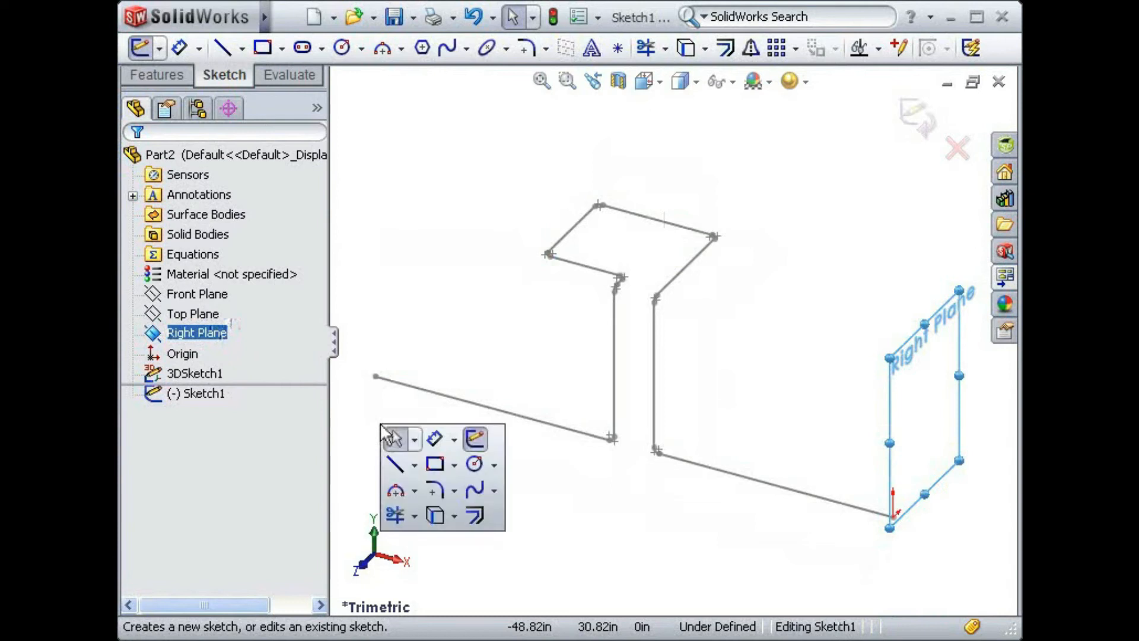
pyautogui.click(474, 464)
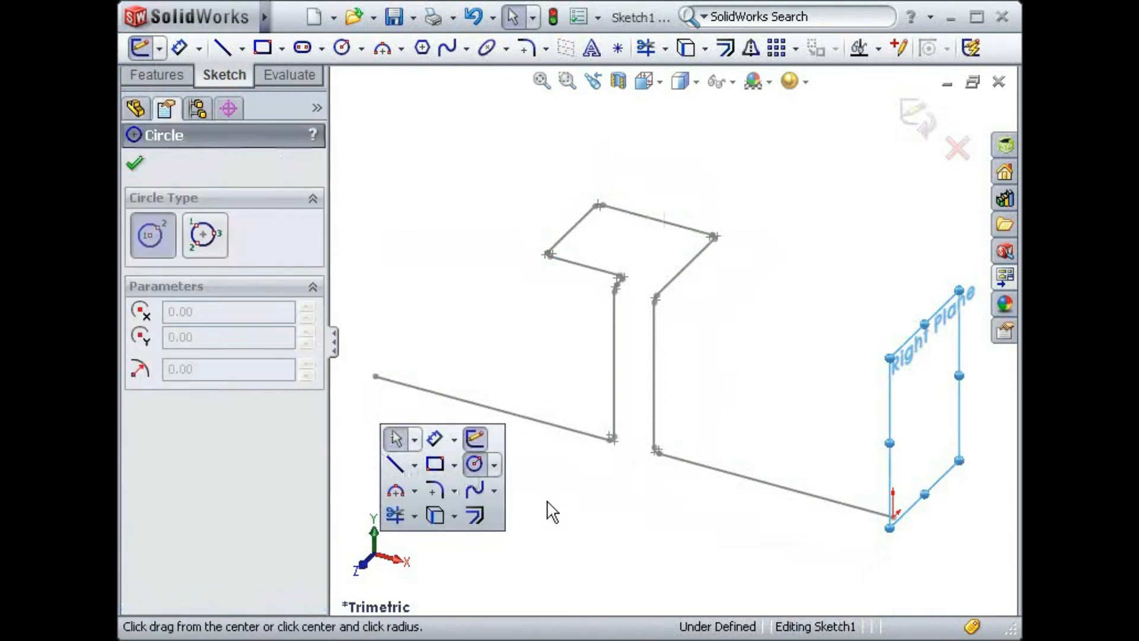
pyautogui.moveTo(892, 517); pyautogui.dragTo(916, 534)
pyautogui.press('Escape')
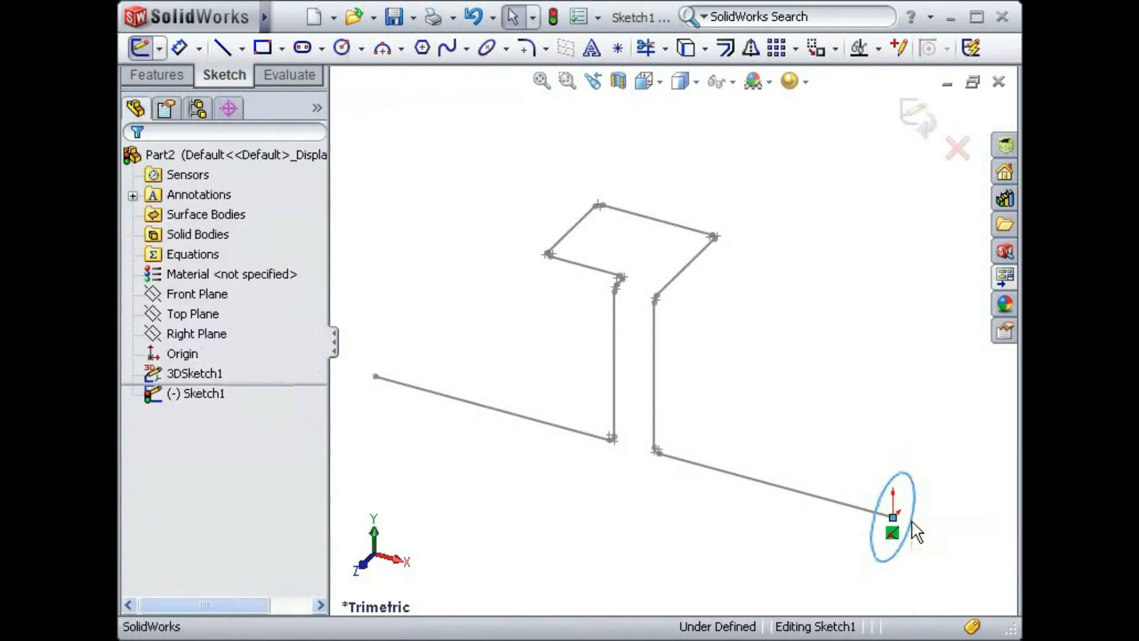
pyautogui.click(876, 443)
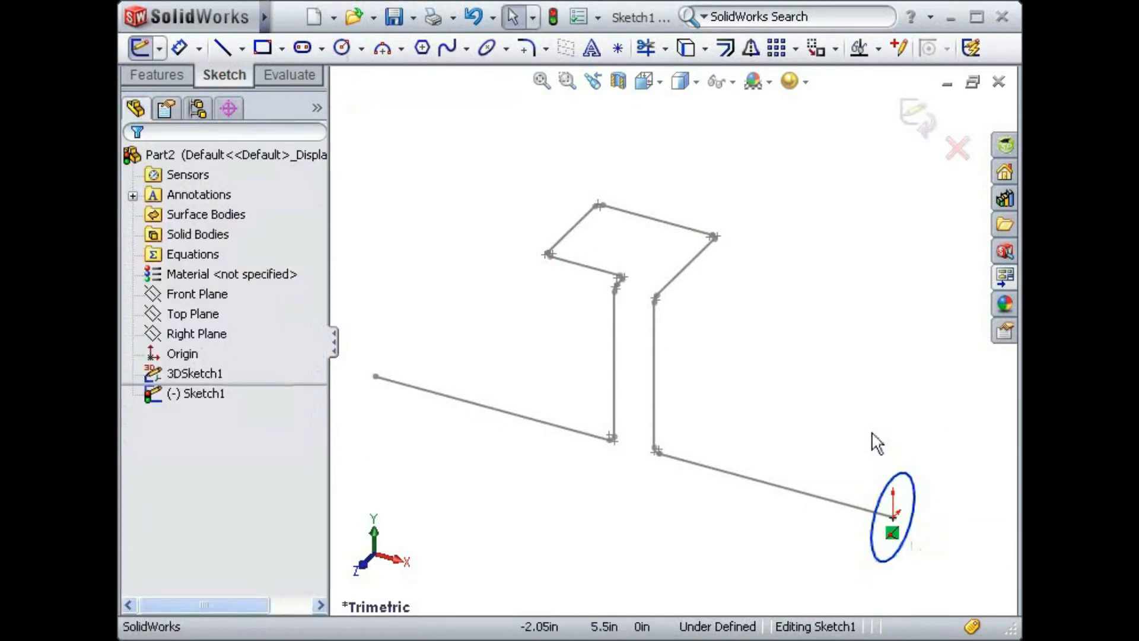
# - Dimension the circle's diameter, set it to 0.4 in, and exit the sketch
pyautogui.press('s')
pyautogui.click(932, 448)
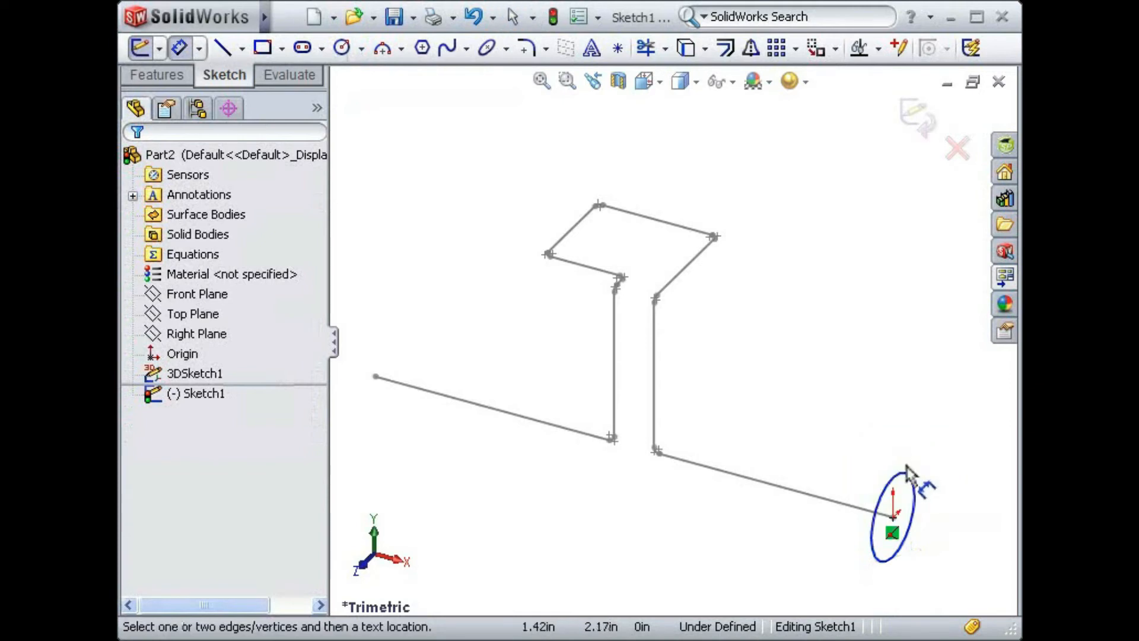
pyautogui.click(902, 479)
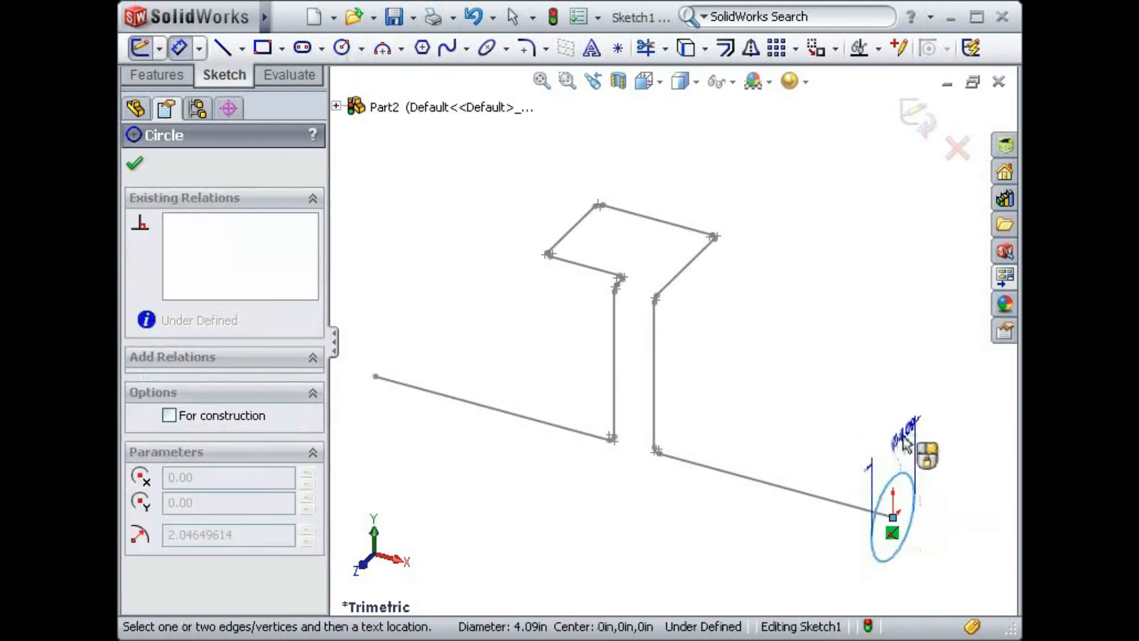
pyautogui.click(906, 448)
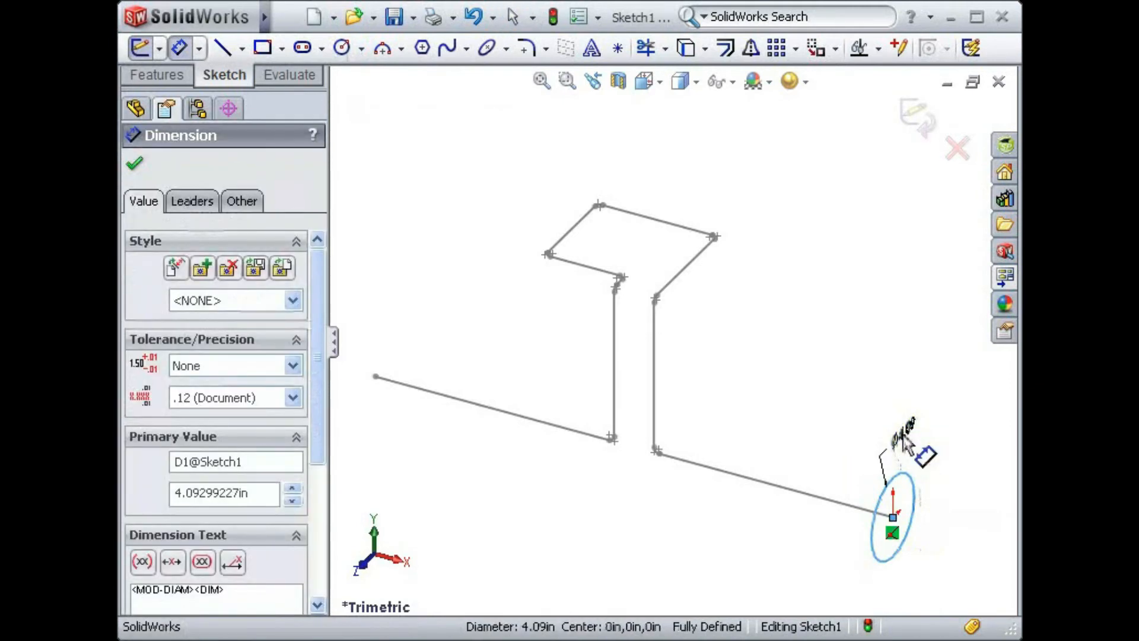
pyautogui.write('.4')
pyautogui.press('Return')
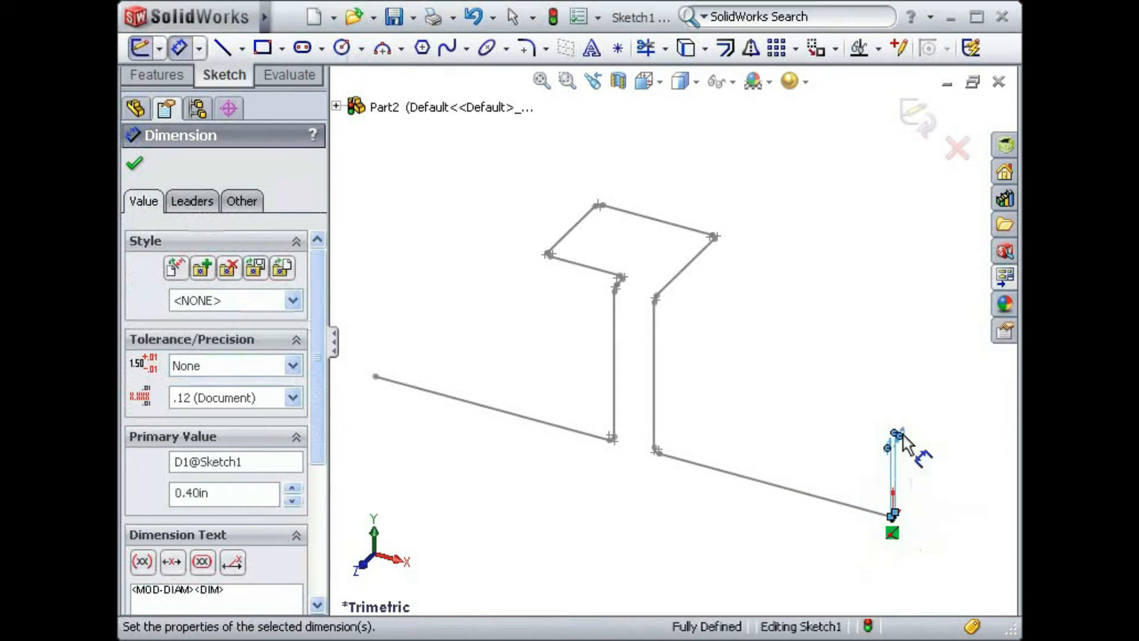
pyautogui.press('Escape')
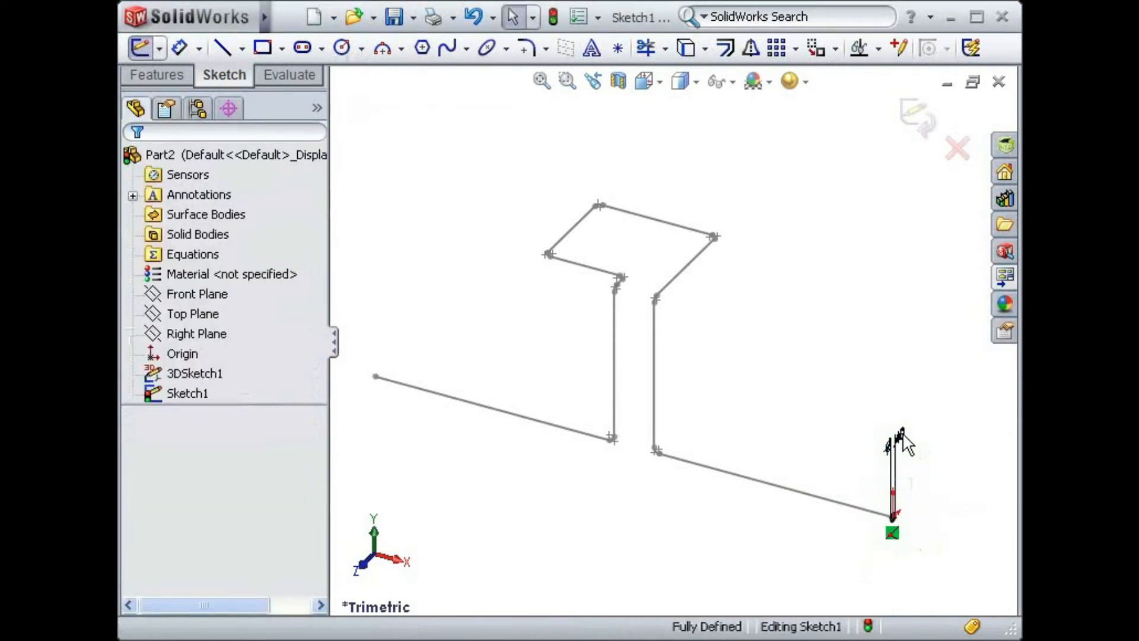
pyautogui.click(919, 115)
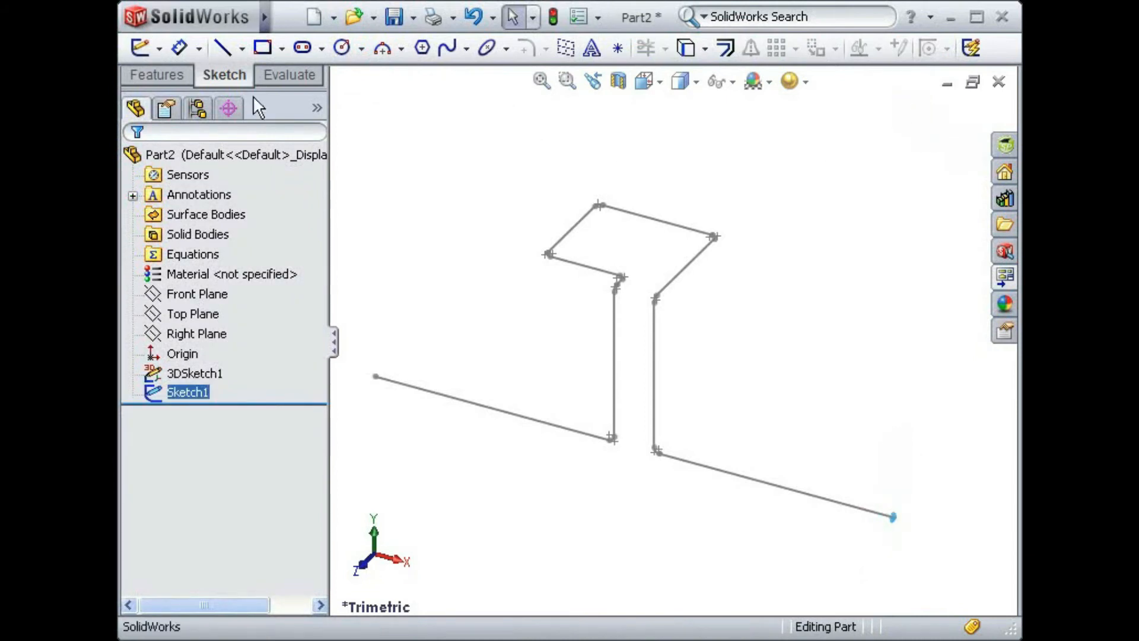
# - Create a Swept Boss/Base using the circle sketch as profile and the 3D sketch as path
pyautogui.click(167, 79)
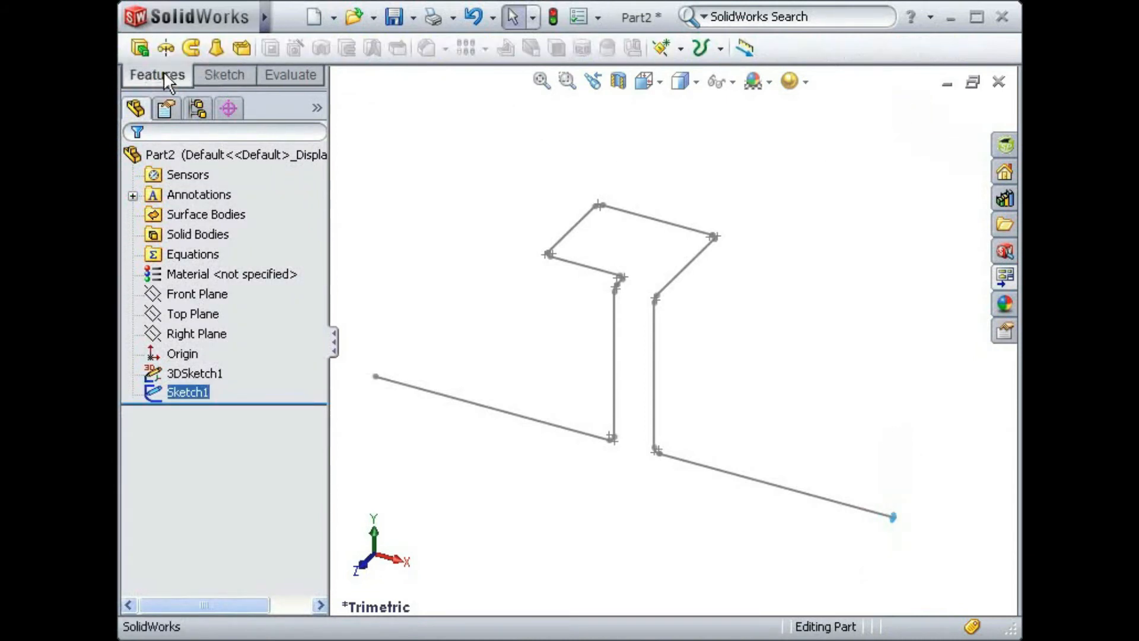
pyautogui.click(190, 48)
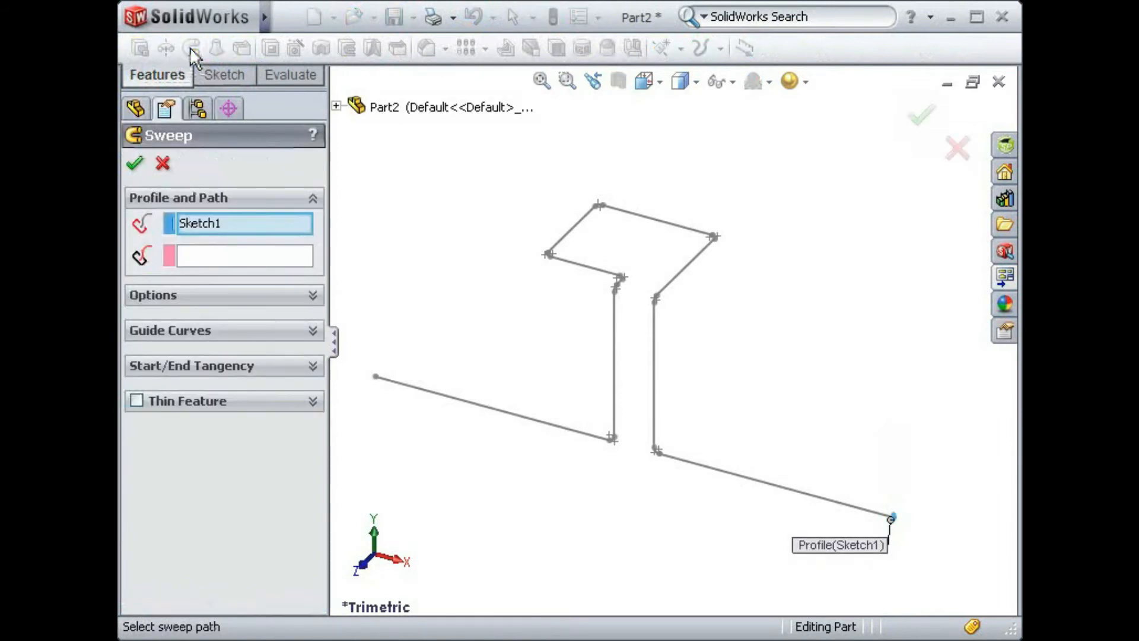
pyautogui.click(223, 253)
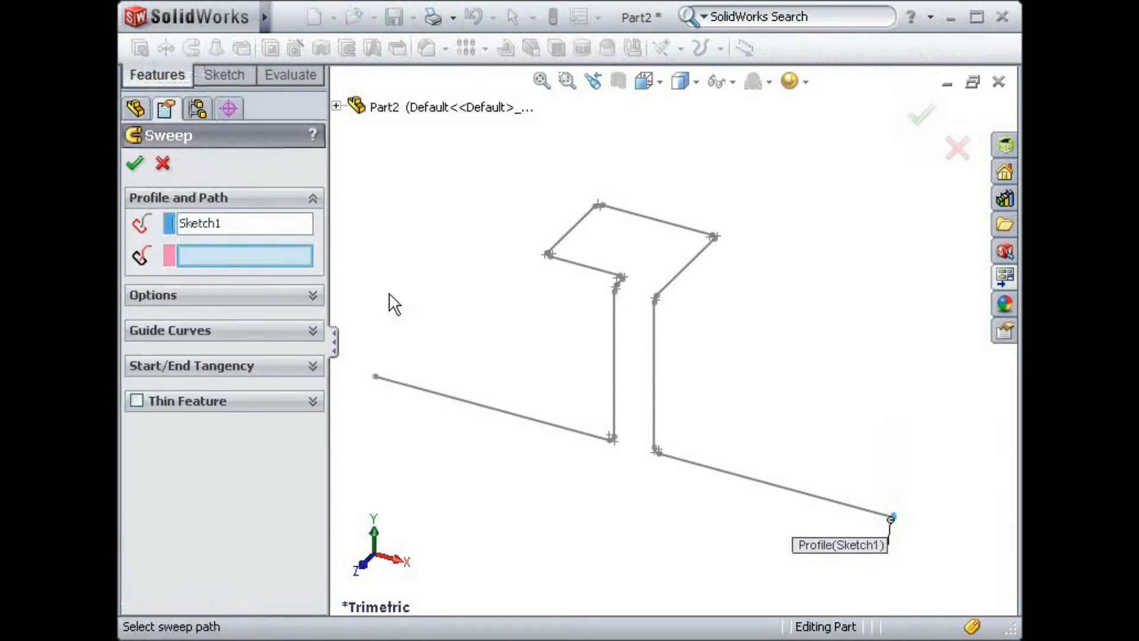
pyautogui.click(580, 264)
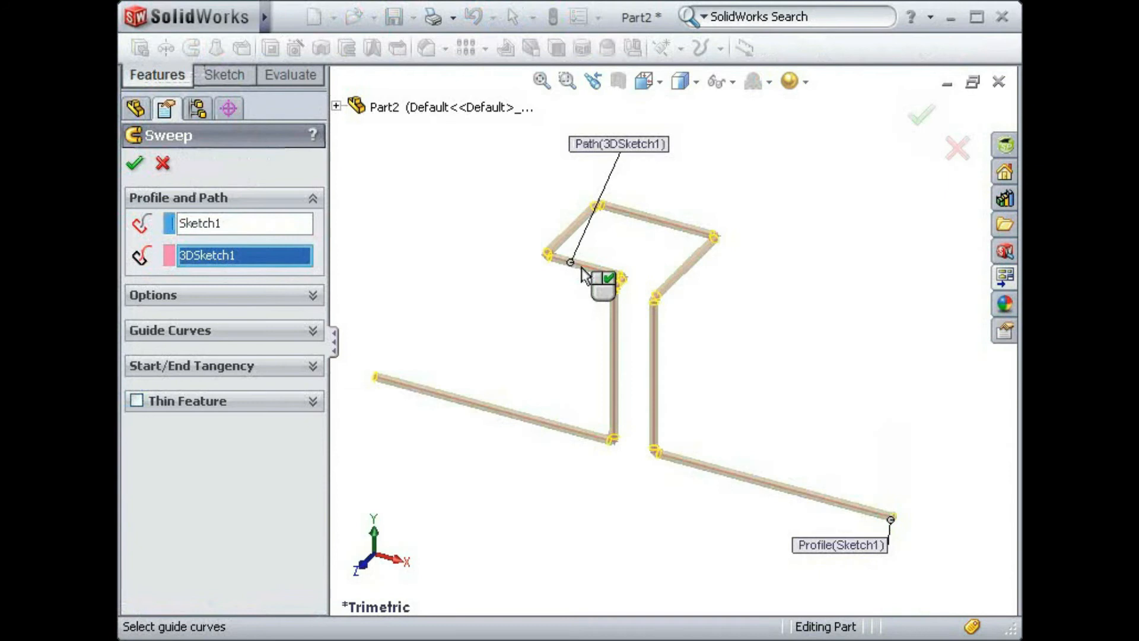
pyautogui.click(919, 122)
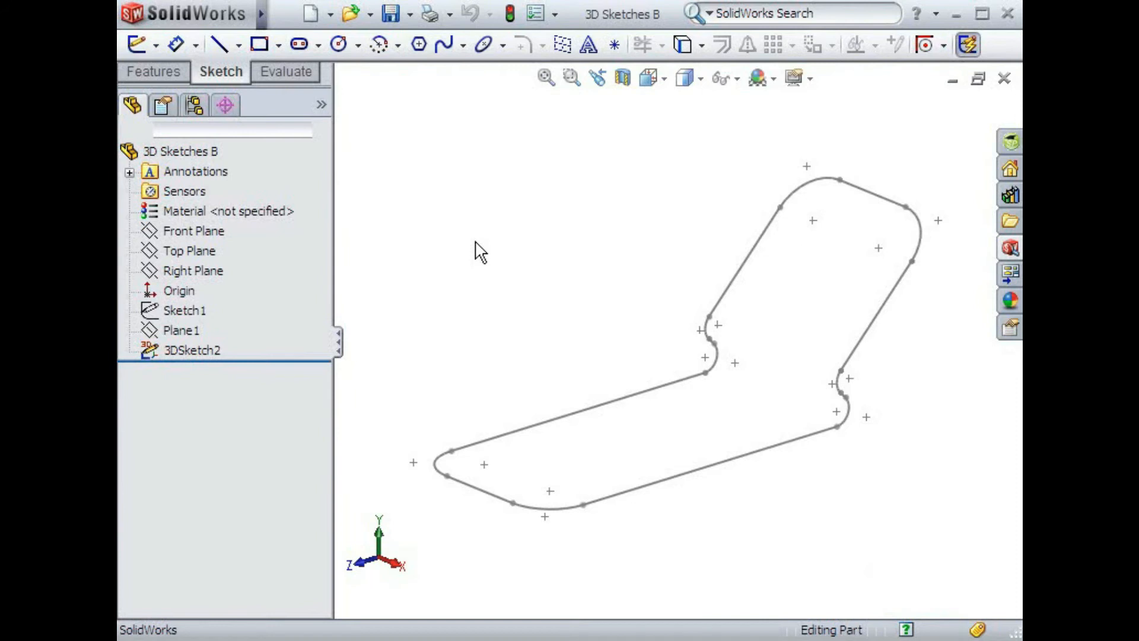
pyautogui.moveTo(478, 252)
pyautogui.mouseDown(button='middle')
pyautogui.moveTo(483, 219)
pyautogui.moveTo(415, 196)
pyautogui.mouseUp(button='middle')
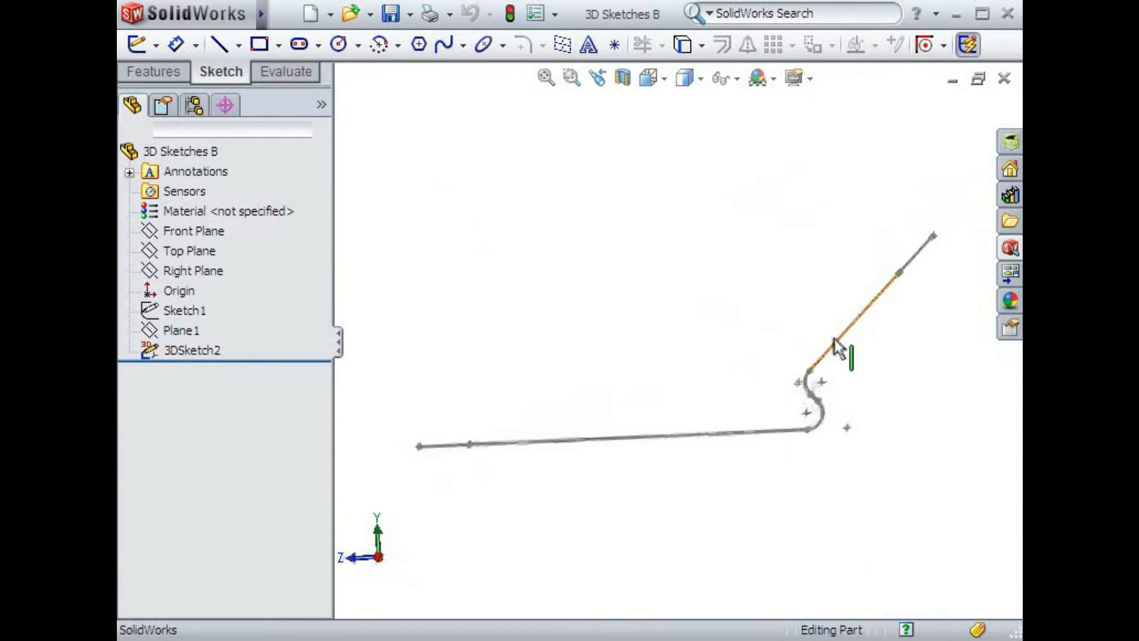
pyautogui.moveTo(554, 293)
pyautogui.mouseDown(button='middle')
pyautogui.moveTo(604, 277)
pyautogui.moveTo(617, 332)
pyautogui.mouseUp(button='middle')
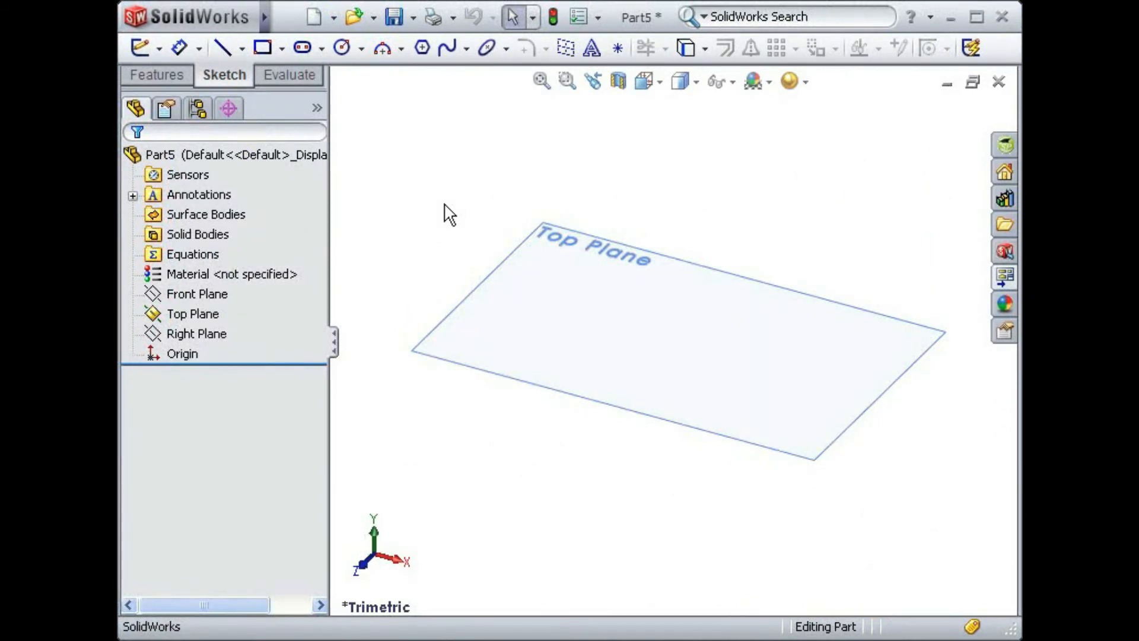
# - Sketch a horizontal line on the Top Plane, starting at the origin and running in the positive X direction, and exit the sketch
pyautogui.rightClick(539, 291)
pyautogui.click(580, 256)
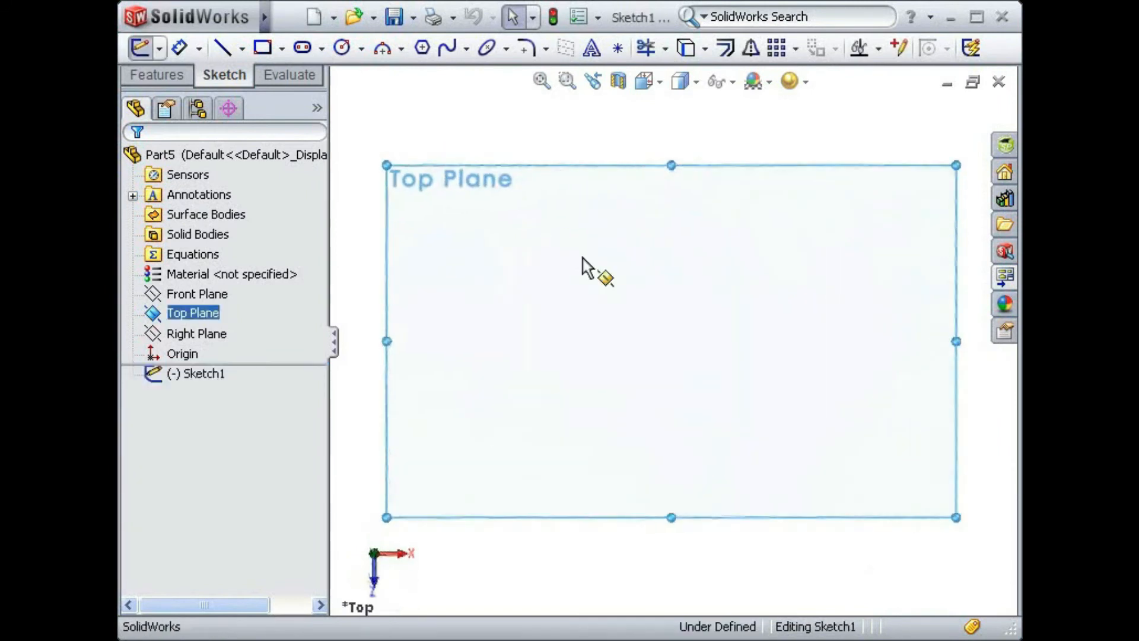
pyautogui.press('s')
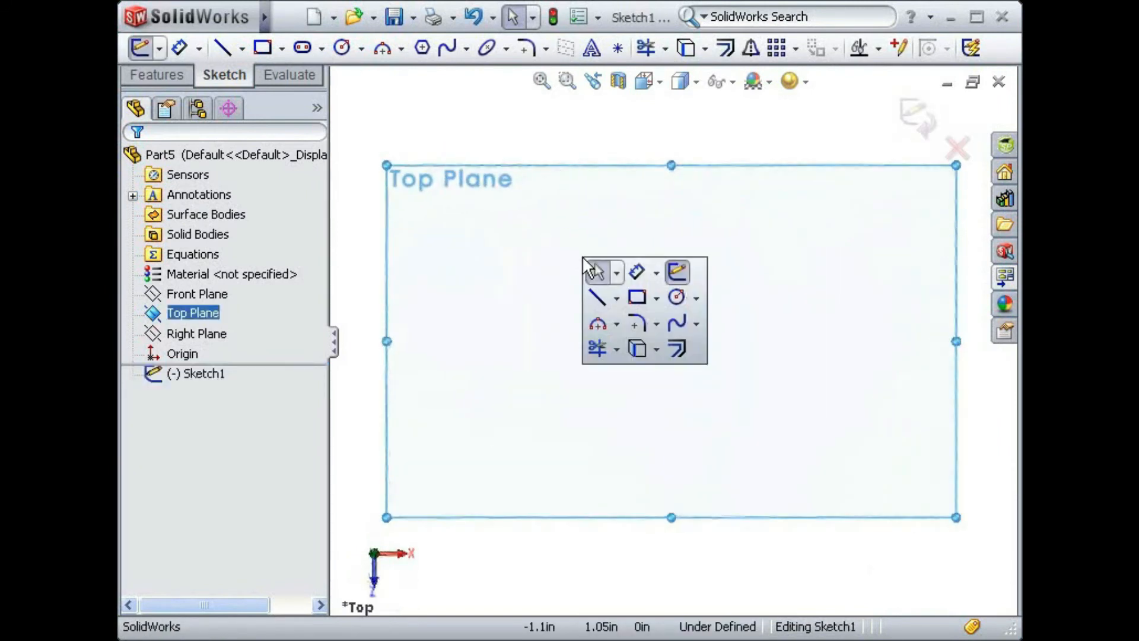
pyautogui.click(595, 296)
pyautogui.click(671, 341)
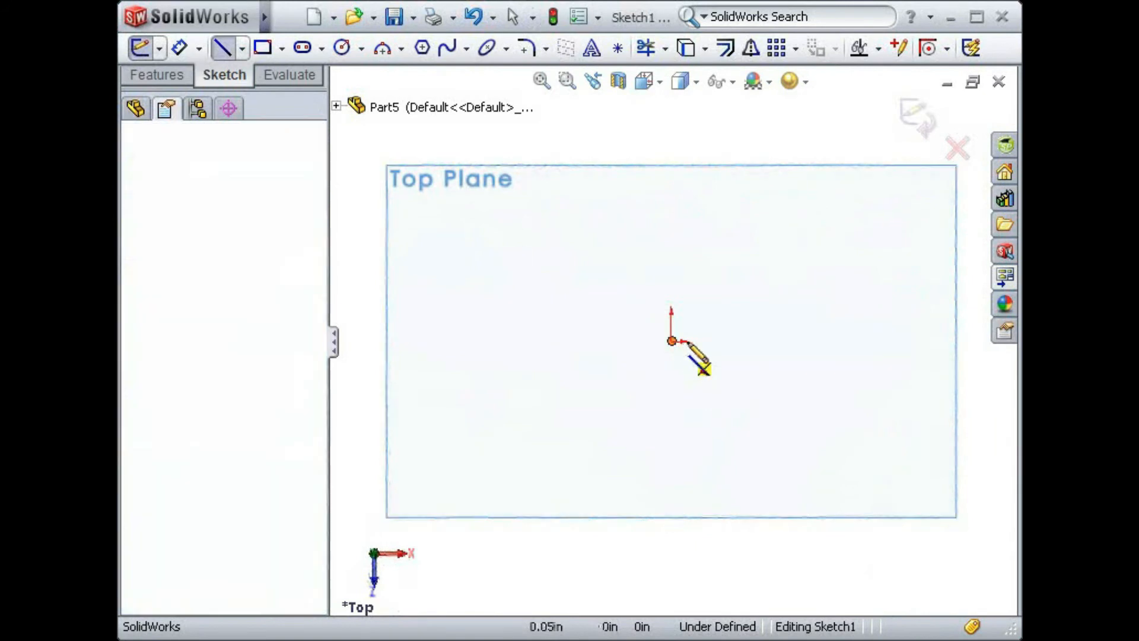
pyautogui.click(814, 341)
pyautogui.press('Escape')
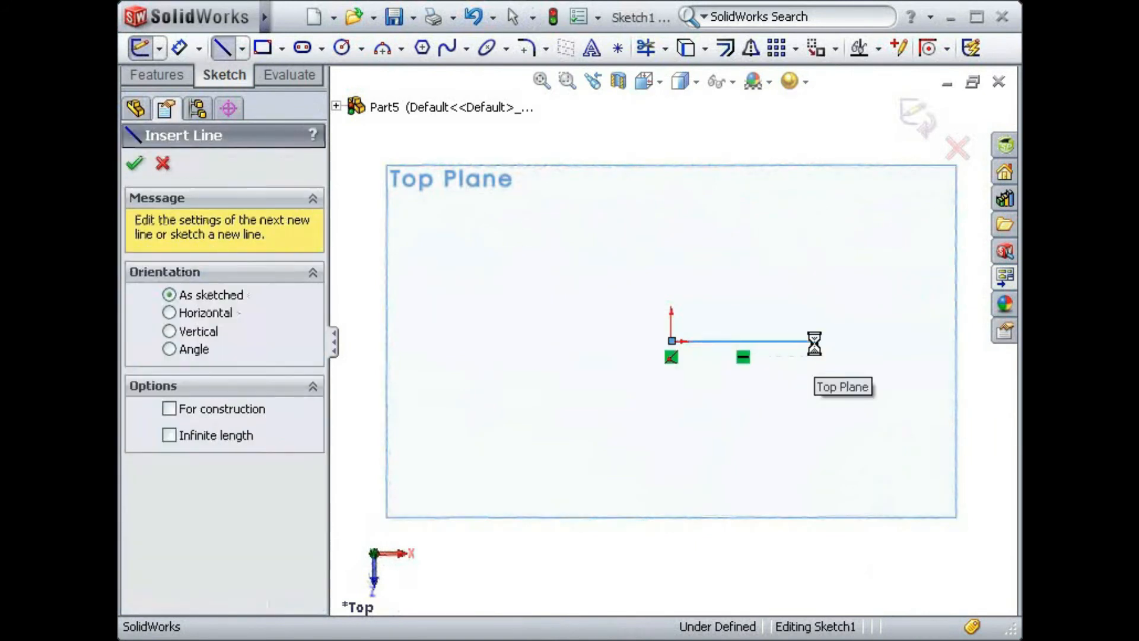
pyautogui.press('Escape')
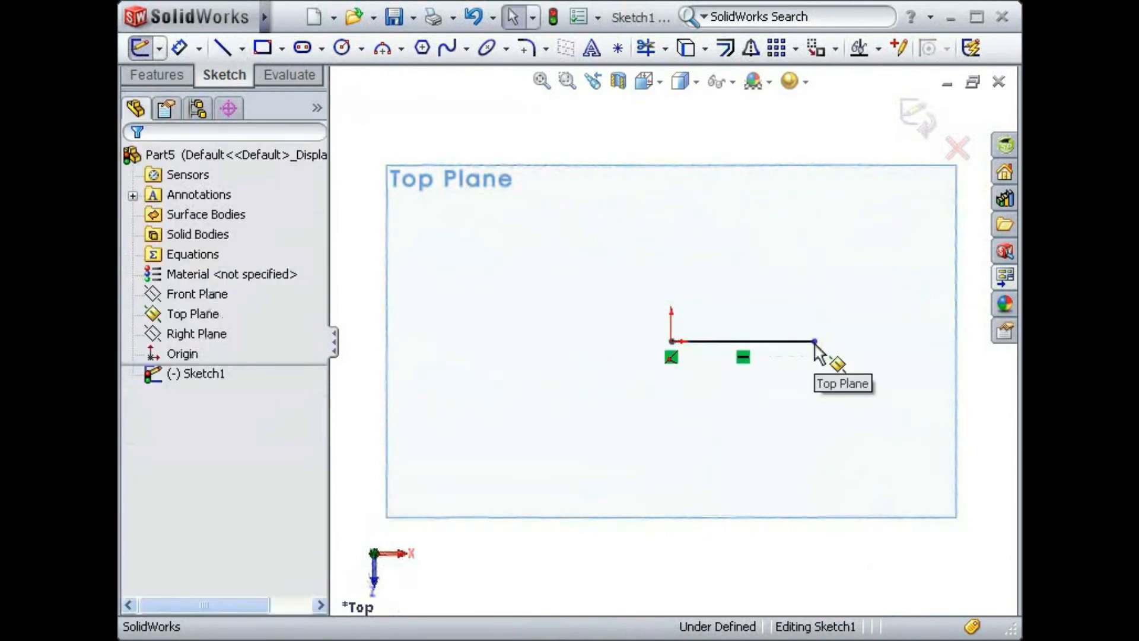
pyautogui.click(914, 115)
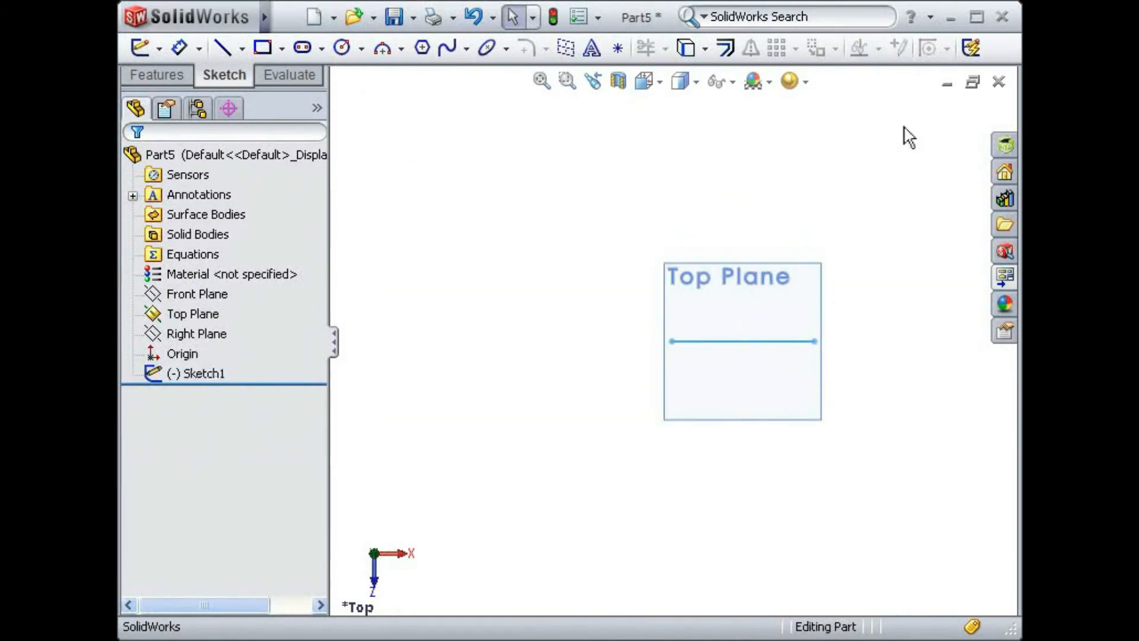
# - Create a reference plane through the sketched line at a 45-degree angle to the Top Plane
pyautogui.click(168, 73)
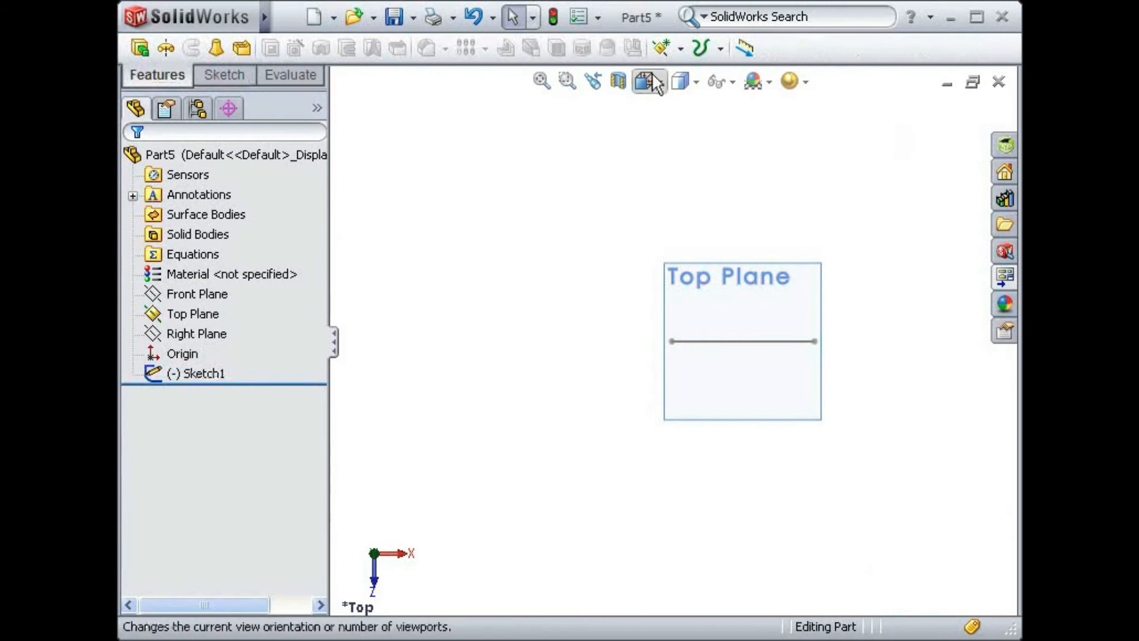
pyautogui.click(672, 44)
pyautogui.click(678, 75)
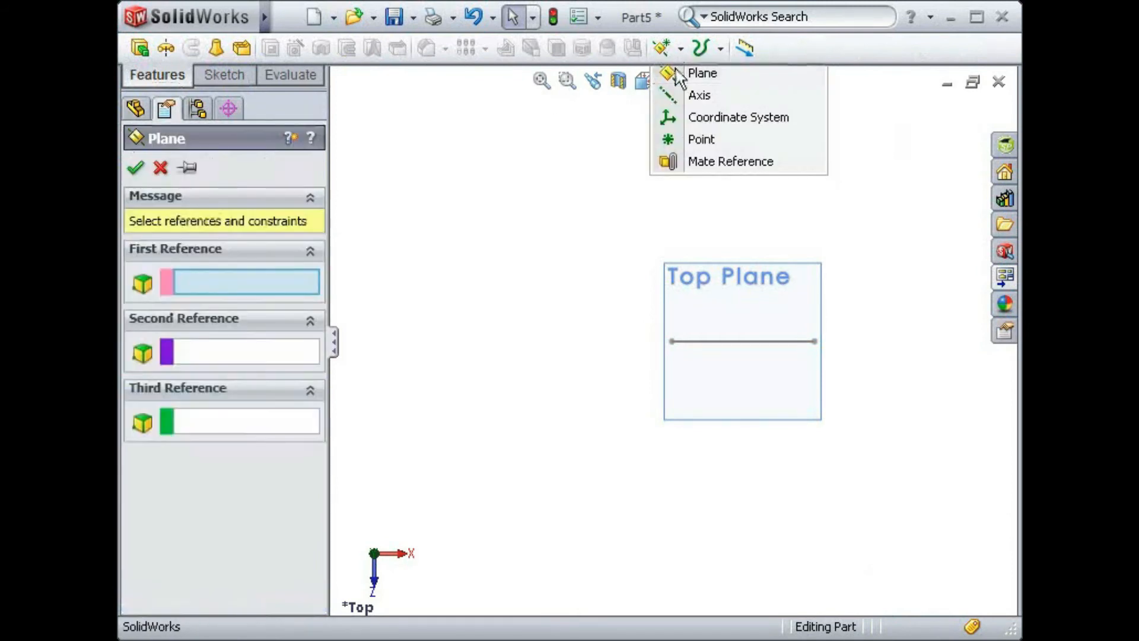
pyautogui.click(711, 271)
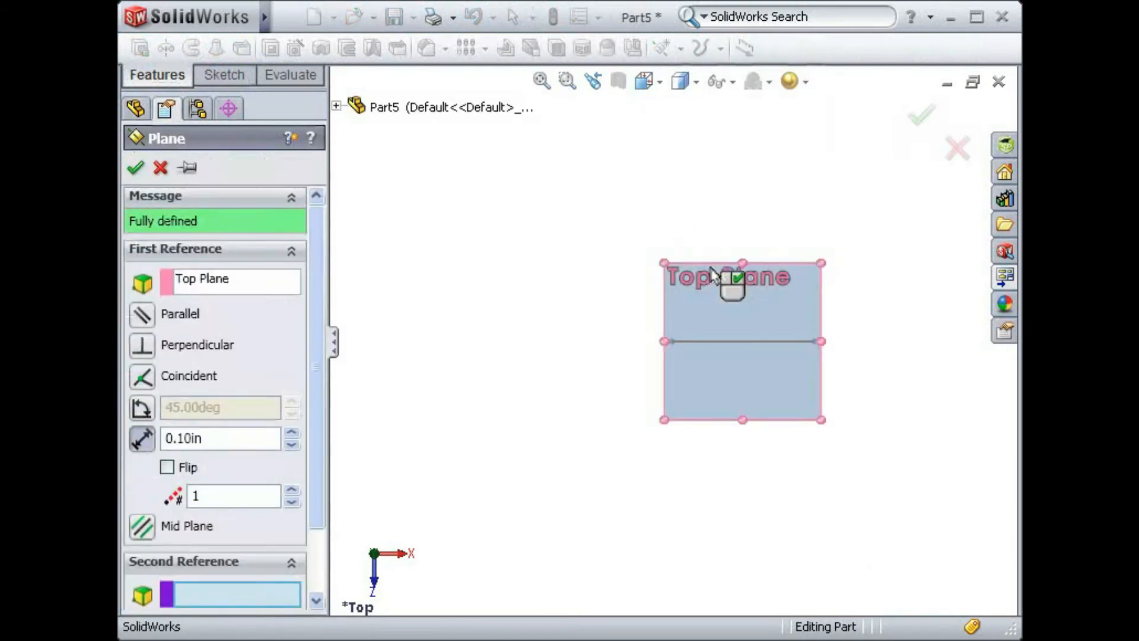
pyautogui.click(699, 341)
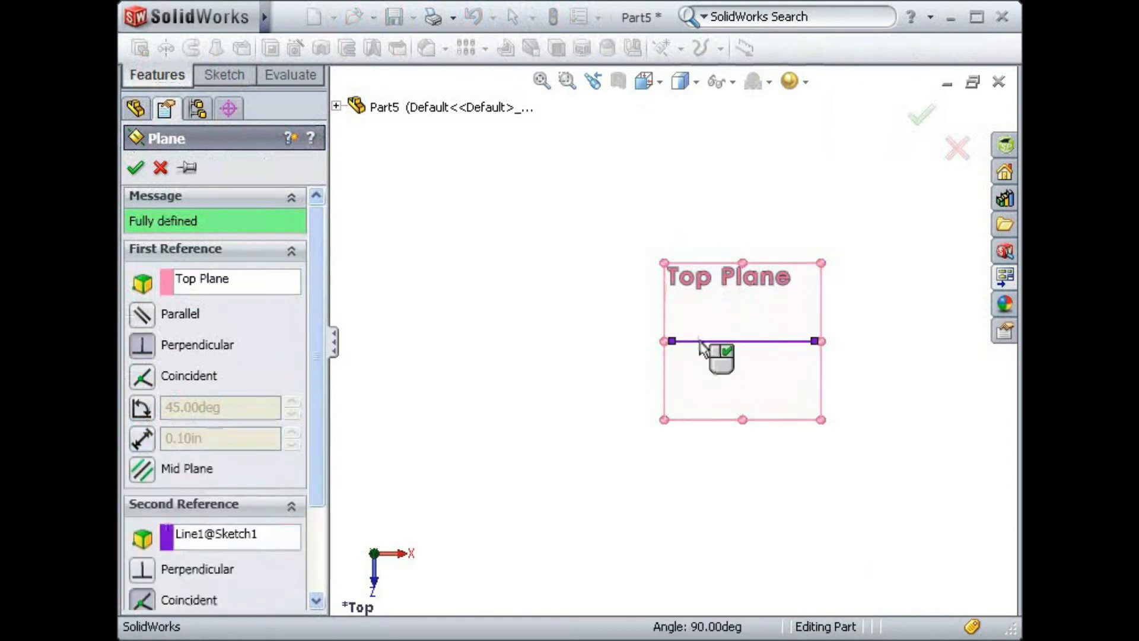
pyautogui.click(143, 409)
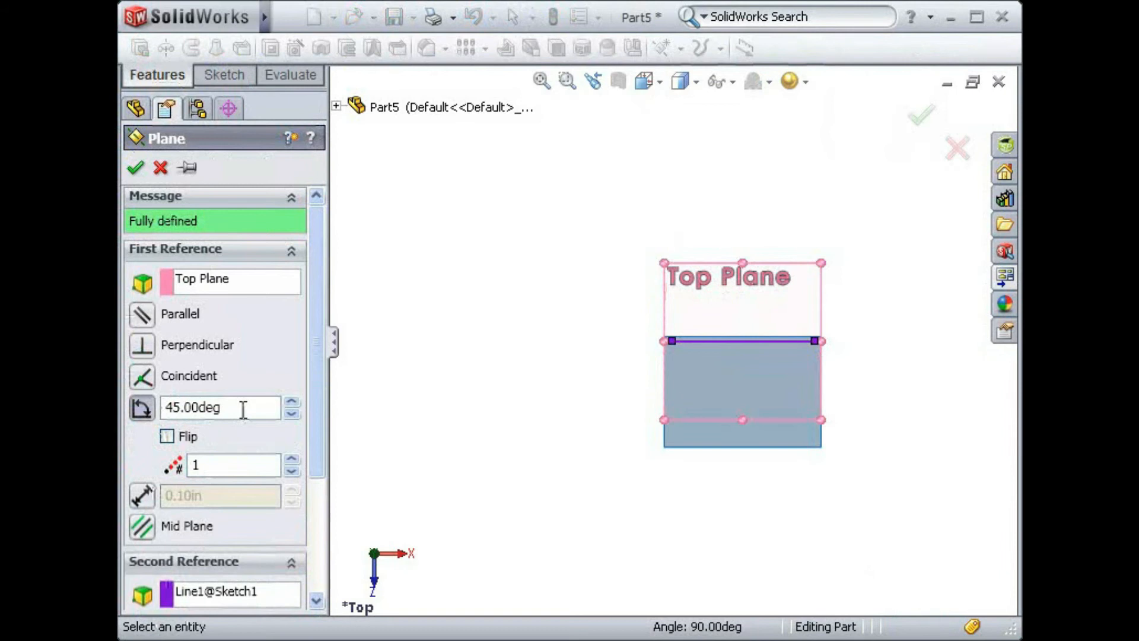
pyautogui.click(137, 170)
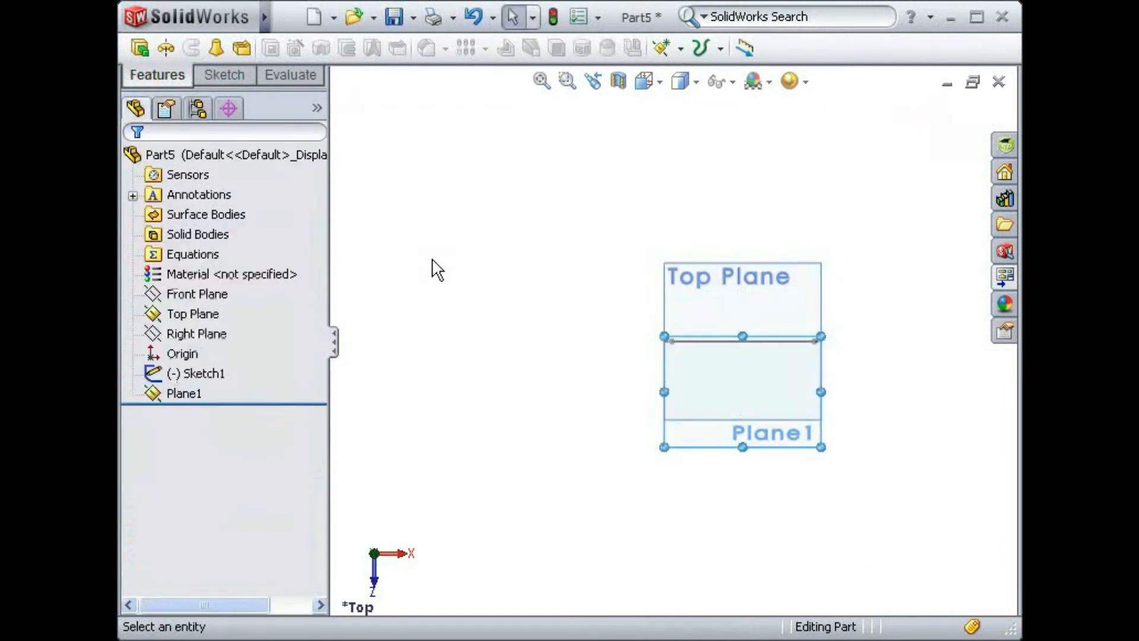
# - Rename the new angled plane as 45 Degrees
pyautogui.hotkey('ctrl', '7')
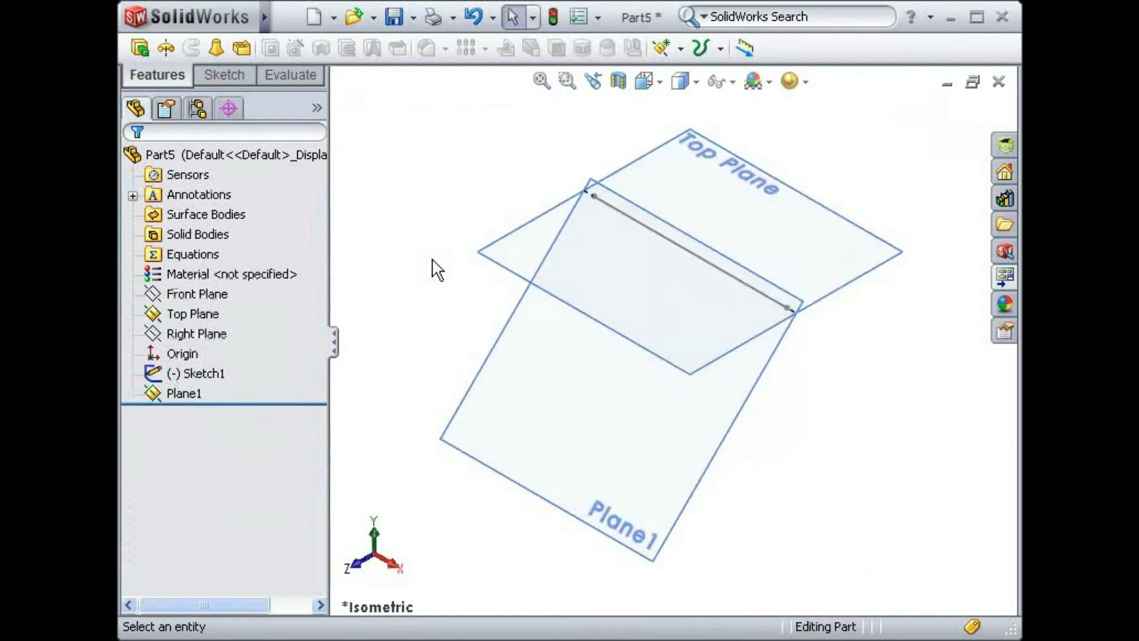
pyautogui.click(189, 393)
pyautogui.click(184, 393)
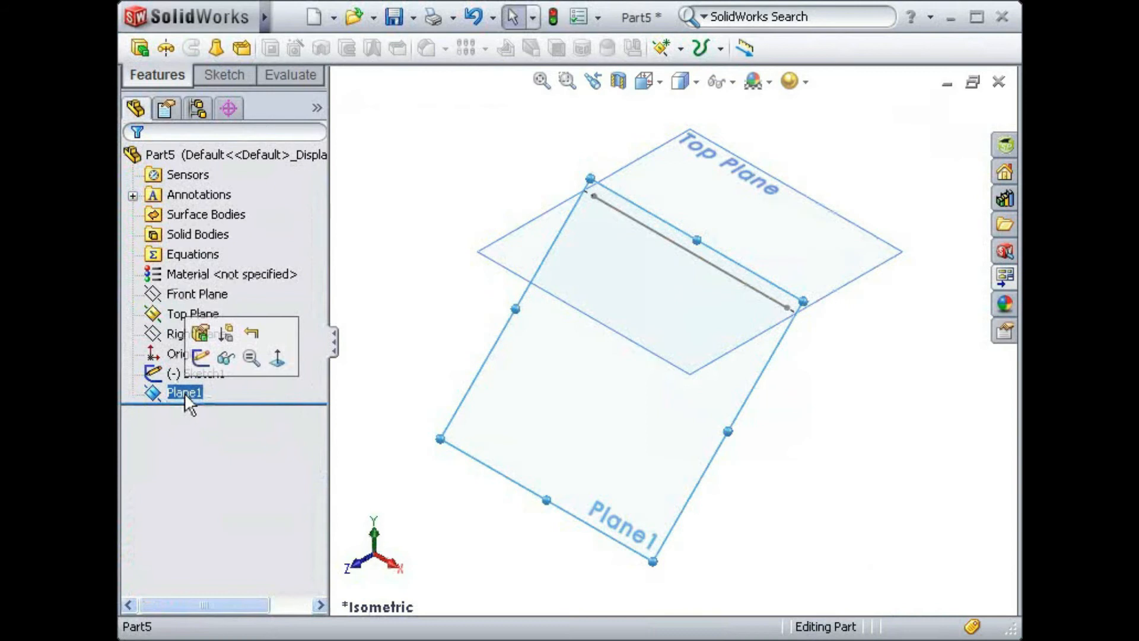
pyautogui.click(184, 393)
pyautogui.write('45 Degree')
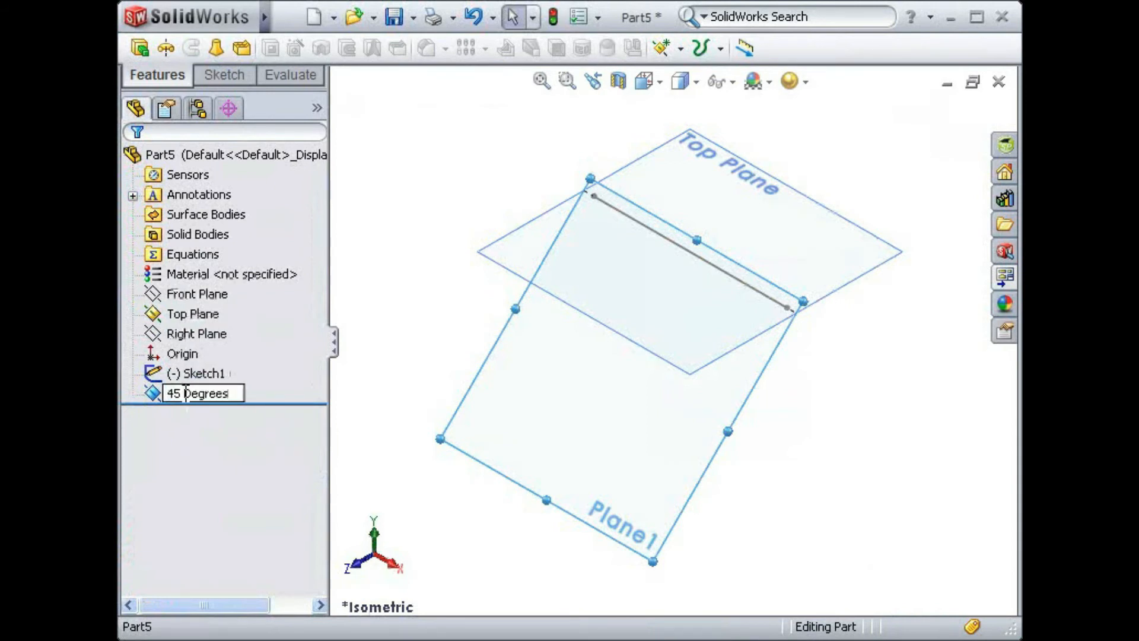
pyautogui.write('s')
pyautogui.click(411, 328)
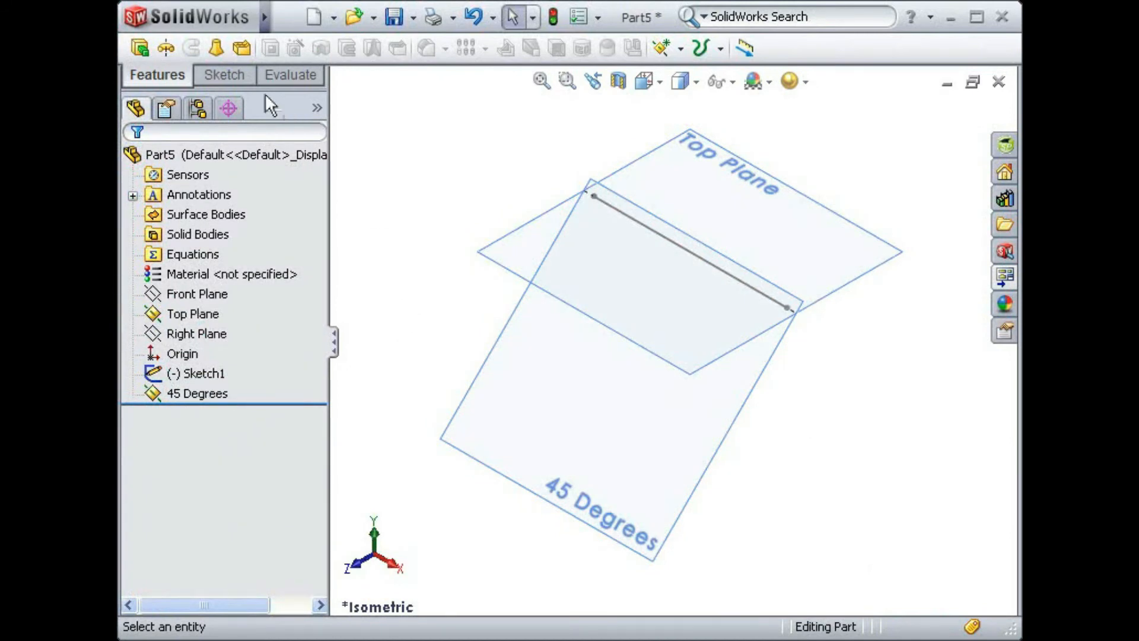
# - Start a new 3D sketch
pyautogui.click(224, 75)
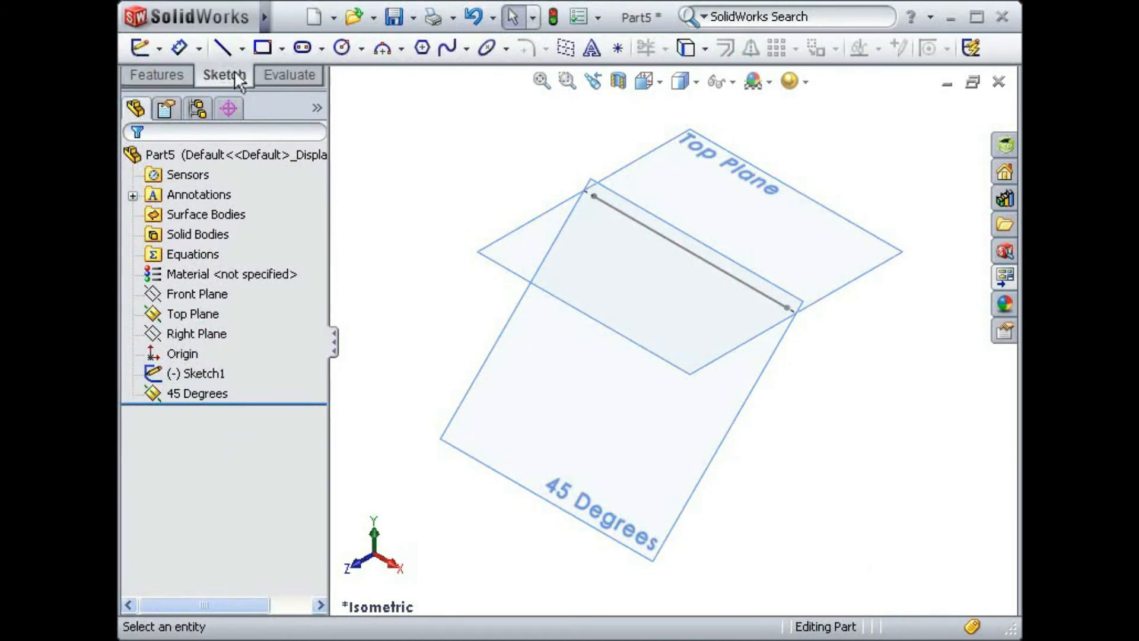
pyautogui.click(159, 48)
pyautogui.click(166, 95)
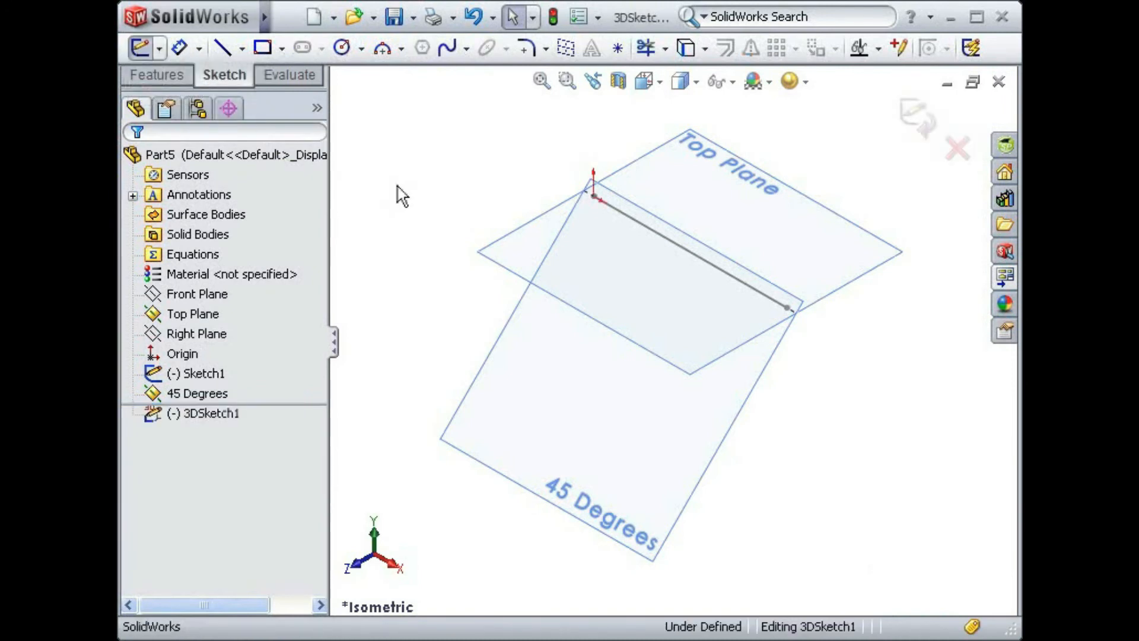
pyautogui.press('s')
pyautogui.click(413, 224)
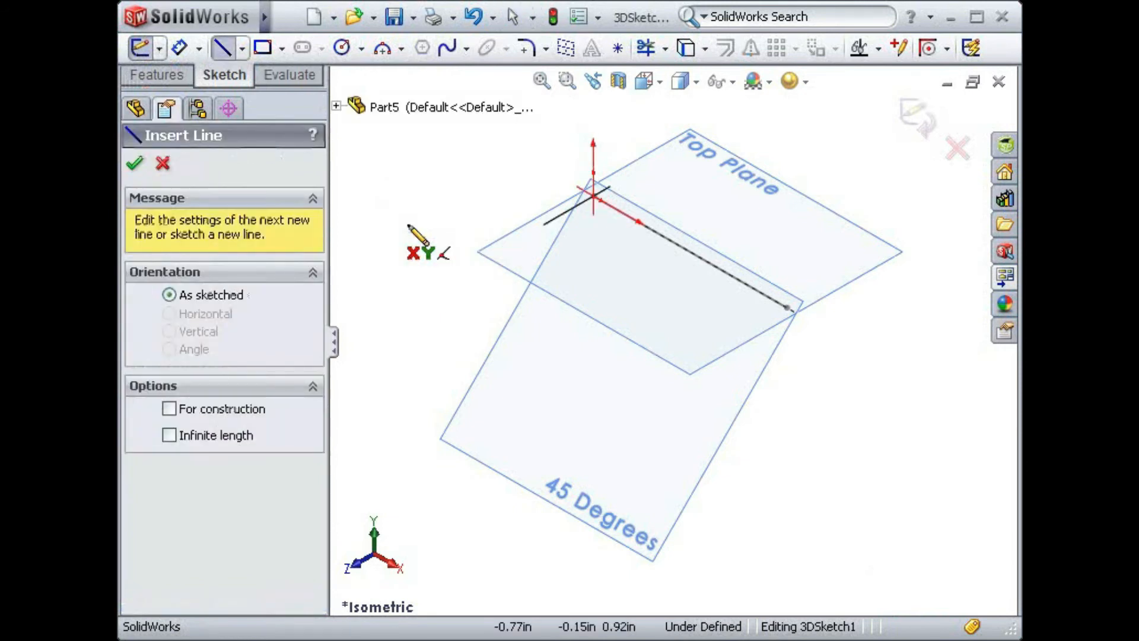
pyautogui.moveTo(518, 209)
pyautogui.mouseDown(button='middle')
pyautogui.moveTo(514, 144)
pyautogui.moveTo(486, 141)
pyautogui.moveTo(482, 166)
pyautogui.mouseUp(button='middle')
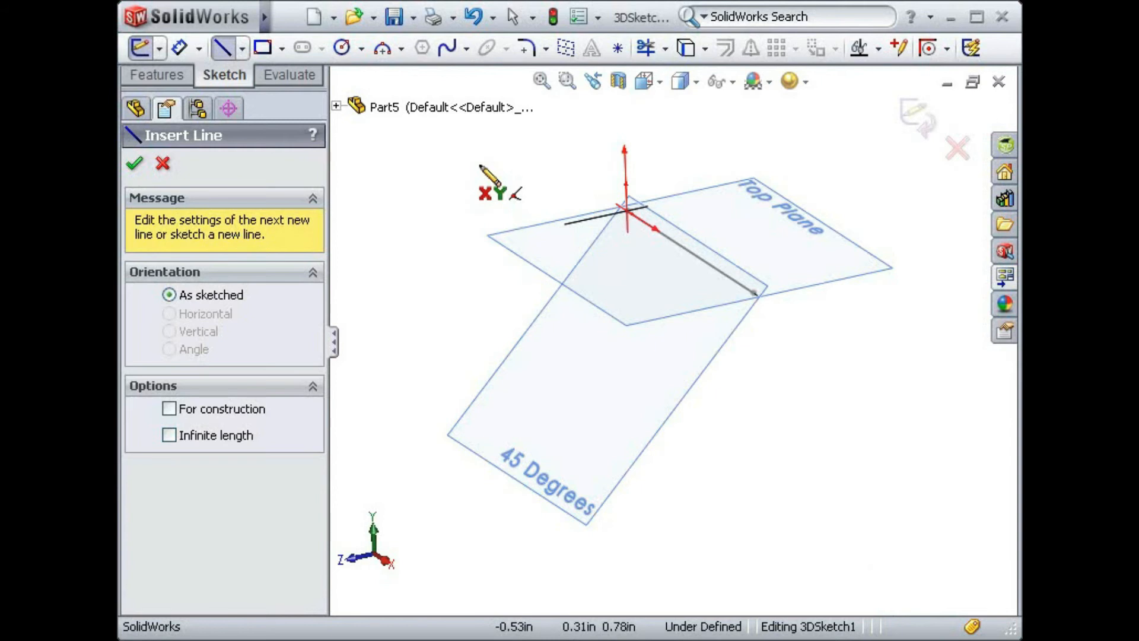
pyautogui.moveTo(461, 215)
pyautogui.mouseDown(button='middle')
pyautogui.moveTo(452, 180)
pyautogui.moveTo(470, 170)
pyautogui.moveTo(490, 194)
pyautogui.mouseUp(button='middle')
pyautogui.press('Escape')
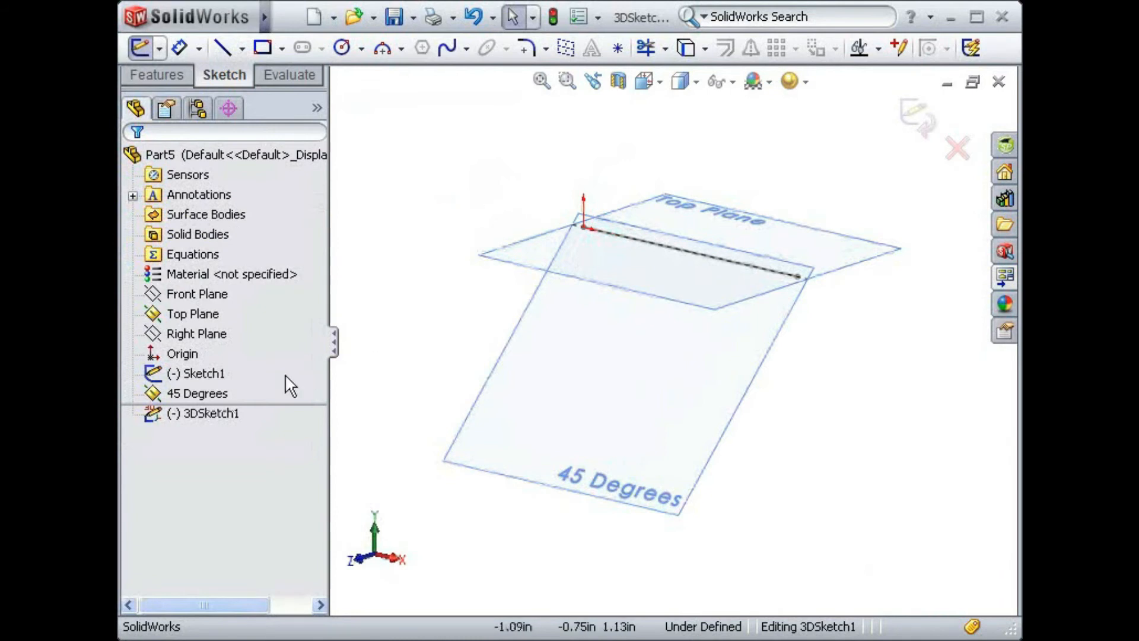
# - Sketch three connected lines on the 45 Degrees plane: about 1.45 in up from the origin, across along X, and about 1.69 in back down
pyautogui.click(223, 393)
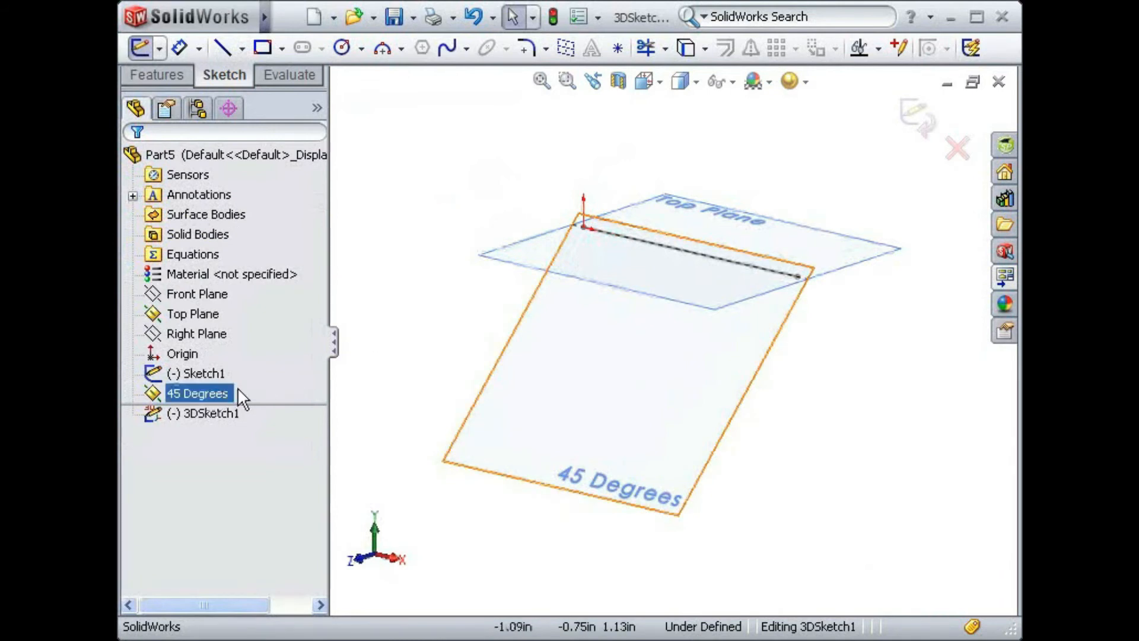
pyautogui.click(437, 379)
pyautogui.click(511, 394)
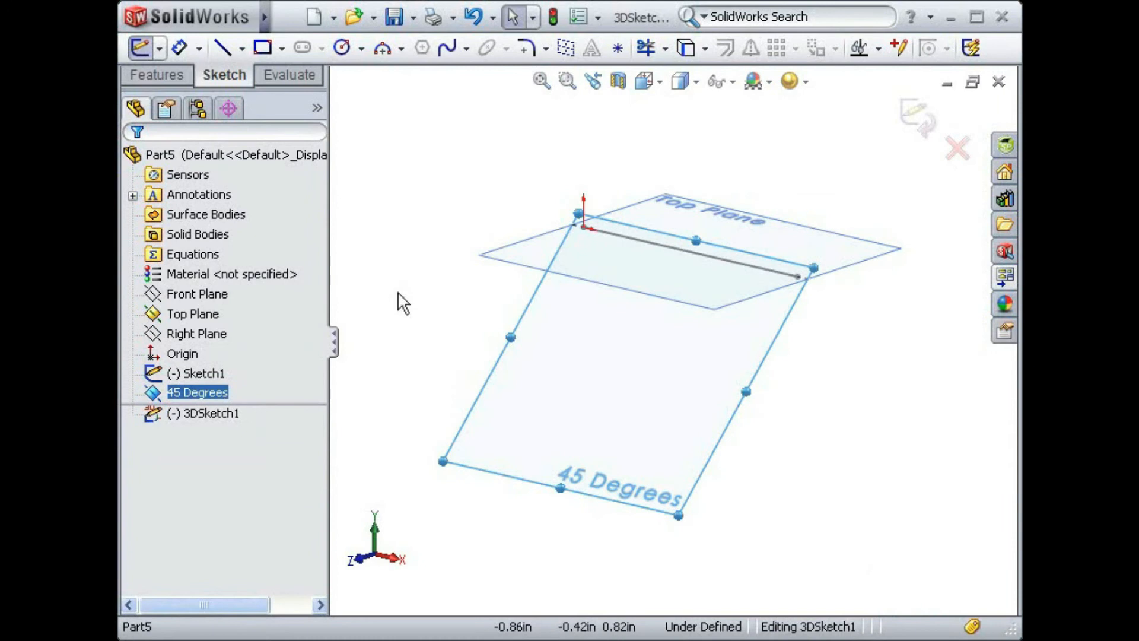
pyautogui.press('s')
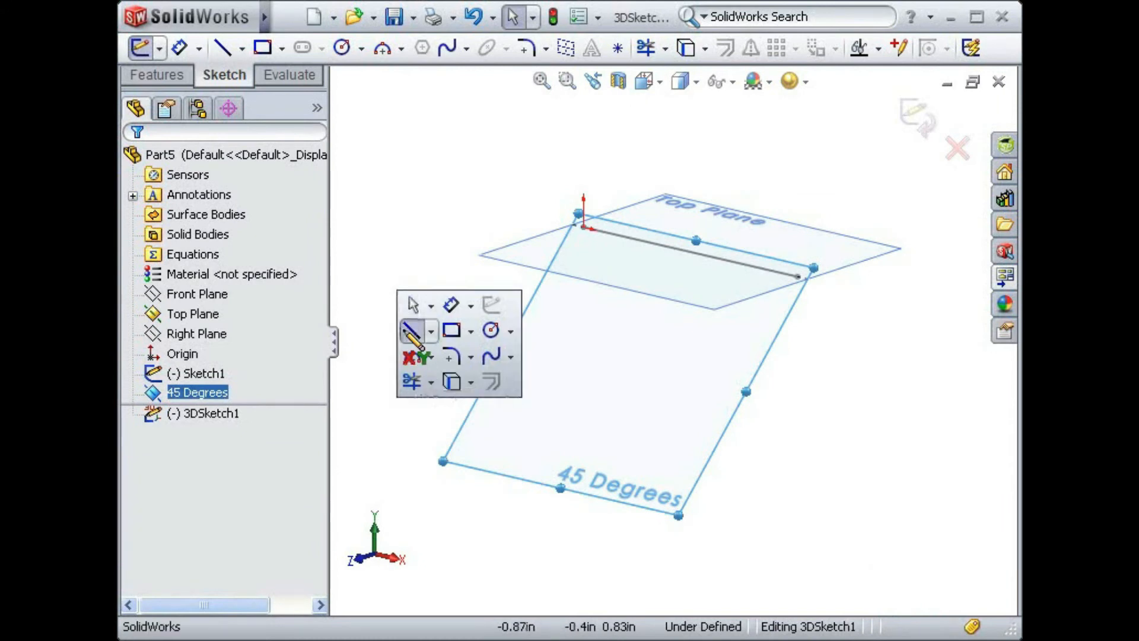
pyautogui.click(405, 334)
pyautogui.moveTo(407, 343)
pyautogui.mouseDown(button='middle')
pyautogui.moveTo(427, 267)
pyautogui.moveTo(397, 232)
pyautogui.moveTo(356, 250)
pyautogui.moveTo(354, 283)
pyautogui.moveTo(373, 239)
pyautogui.moveTo(415, 259)
pyautogui.moveTo(409, 333)
pyautogui.mouseUp(button='middle')
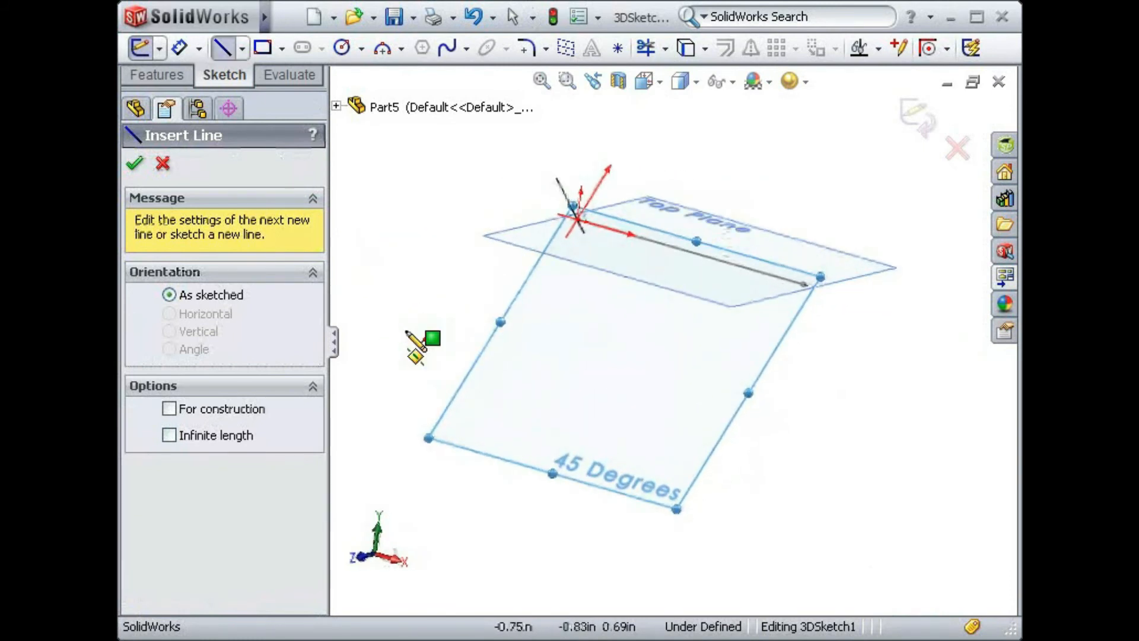
pyautogui.scroll(1, 407, 332)
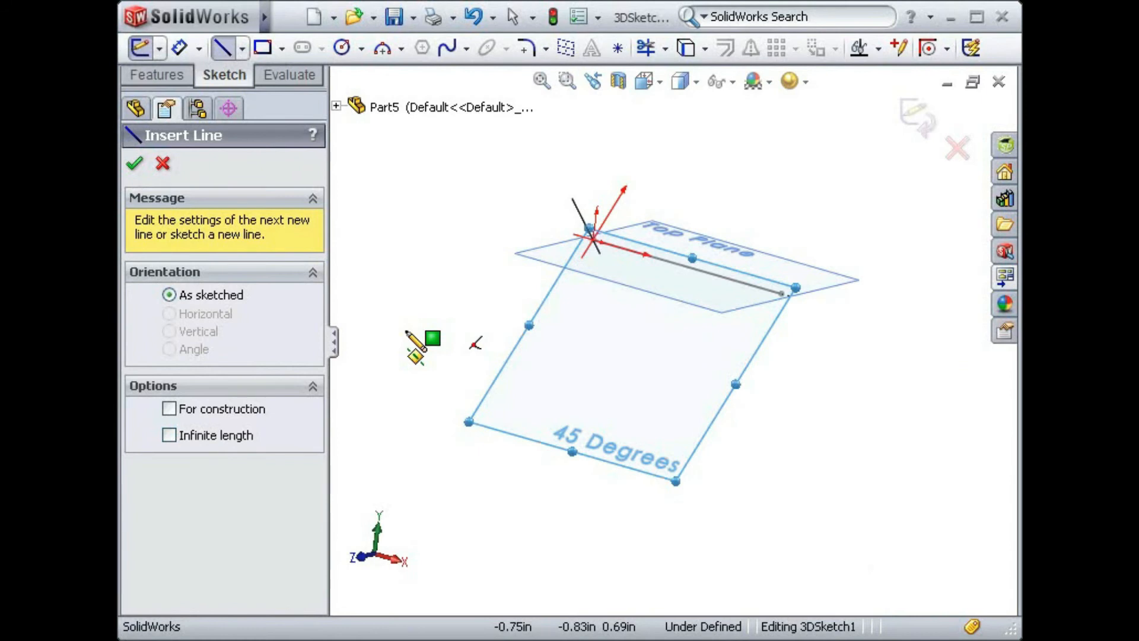
pyautogui.click(591, 239)
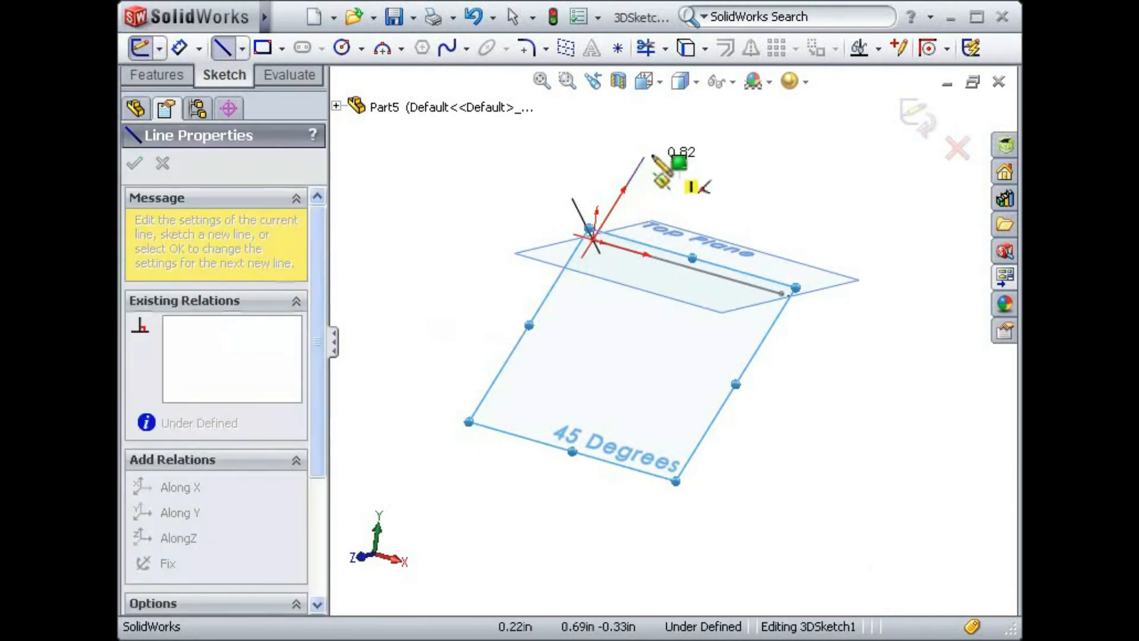
pyautogui.click(682, 96)
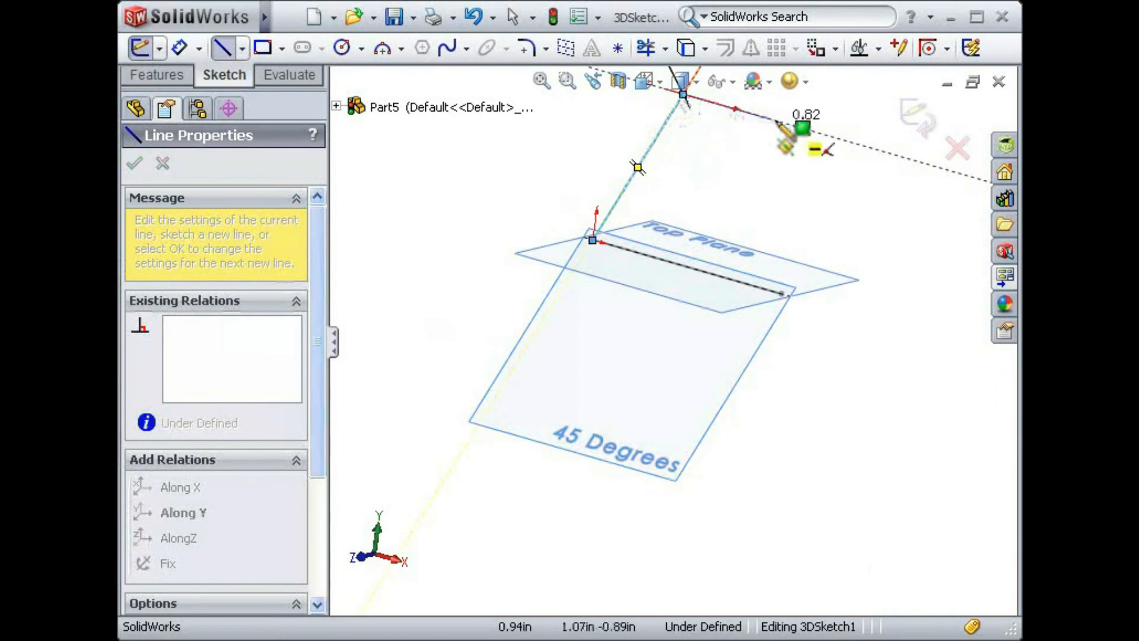
pyautogui.click(877, 150)
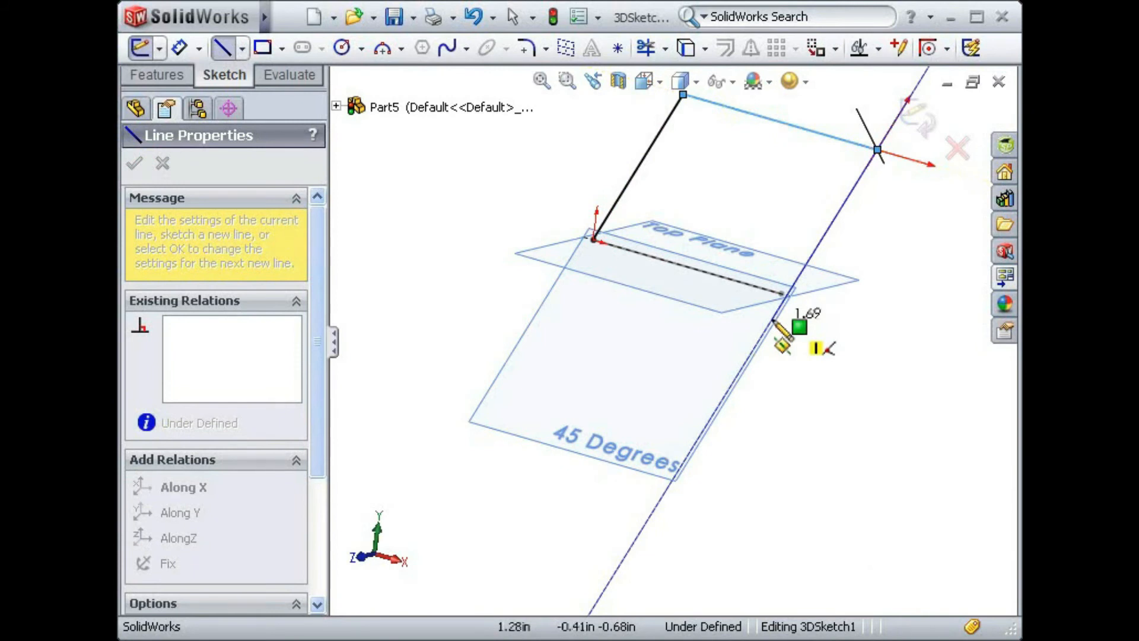
pyautogui.click(775, 320)
# - Sketch a line about 0.43 in long, normal to the 45 Degrees plane, from the lower end of the last line
pyautogui.moveTo(786, 322)
pyautogui.mouseDown(button='middle')
pyautogui.moveTo(762, 297)
pyautogui.moveTo(714, 297)
pyautogui.mouseUp(button='middle')
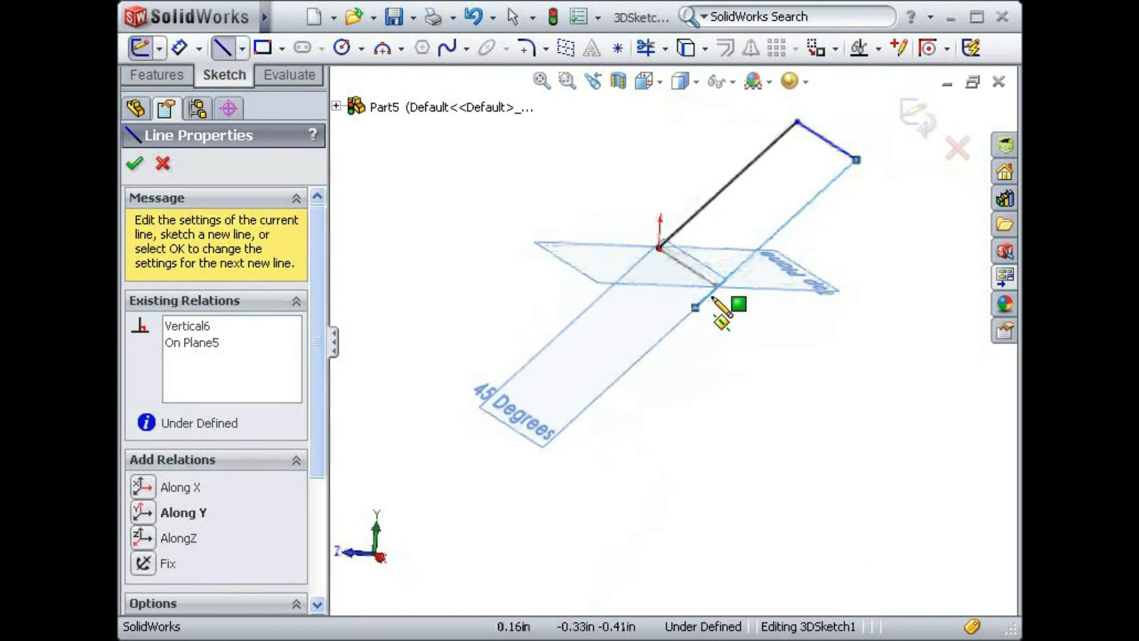
pyautogui.click(698, 306)
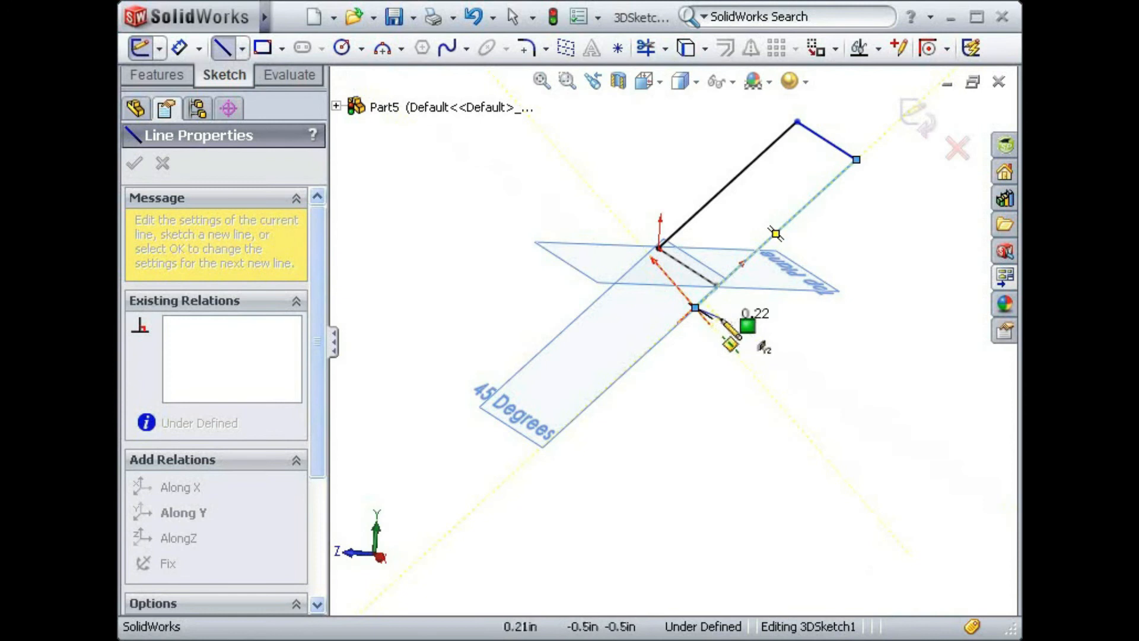
pyautogui.click(730, 347)
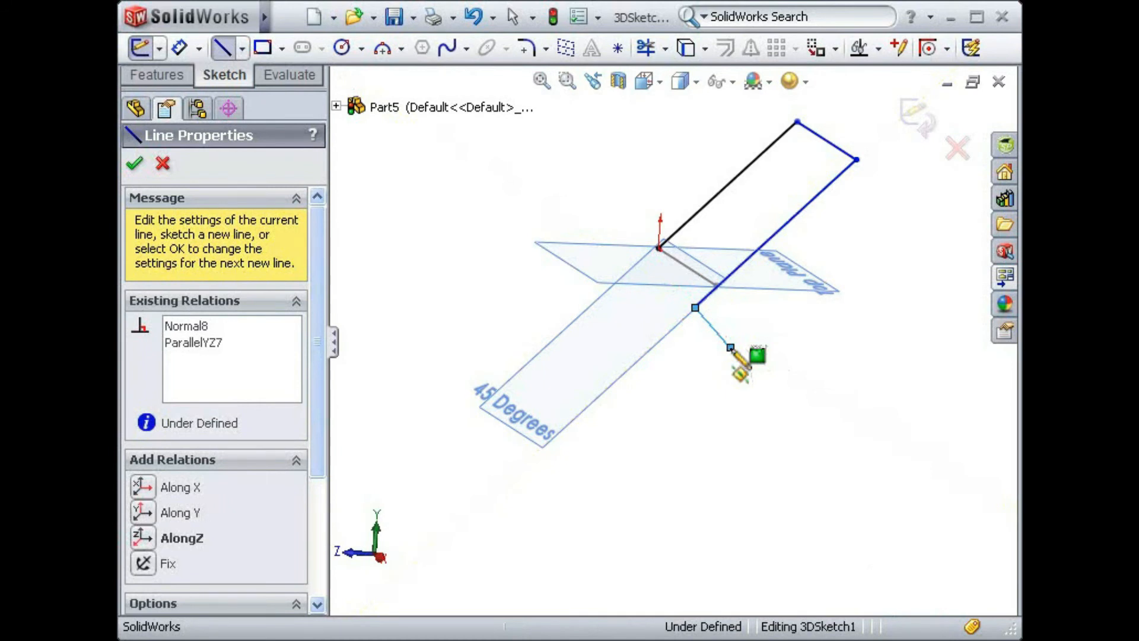
pyautogui.press('Escape')
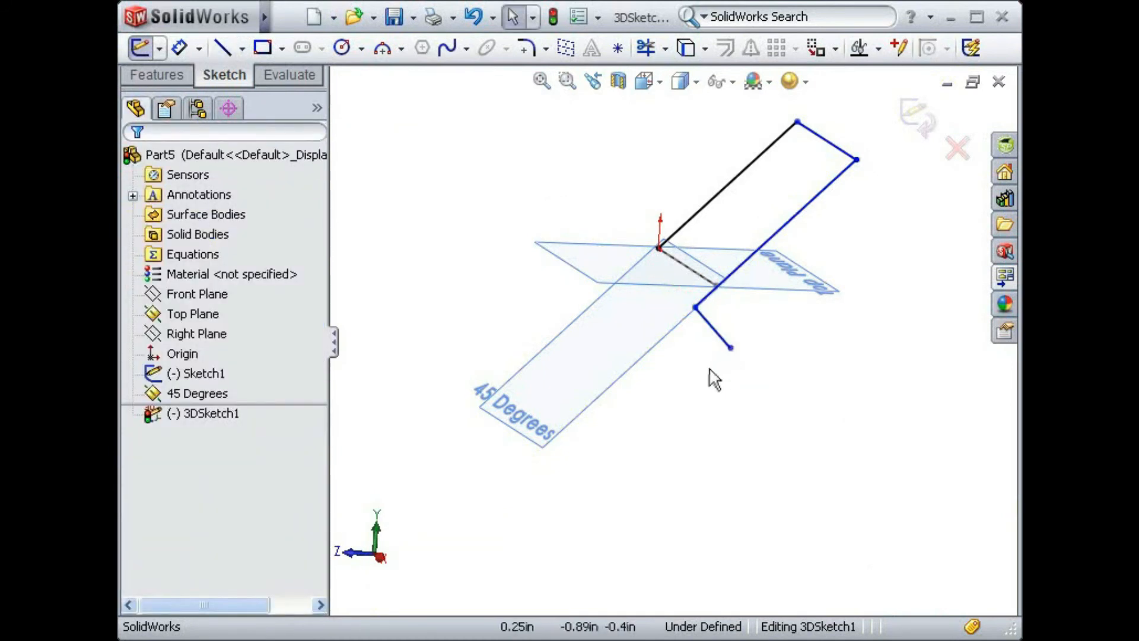
# - Sketch a line about 2.06 in long along Z in the YZ plane, from the free end of the short line
pyautogui.moveTo(705, 407)
pyautogui.mouseDown(button='middle')
pyautogui.moveTo(699, 369)
pyautogui.moveTo(745, 382)
pyautogui.moveTo(760, 451)
pyautogui.mouseUp(button='middle')
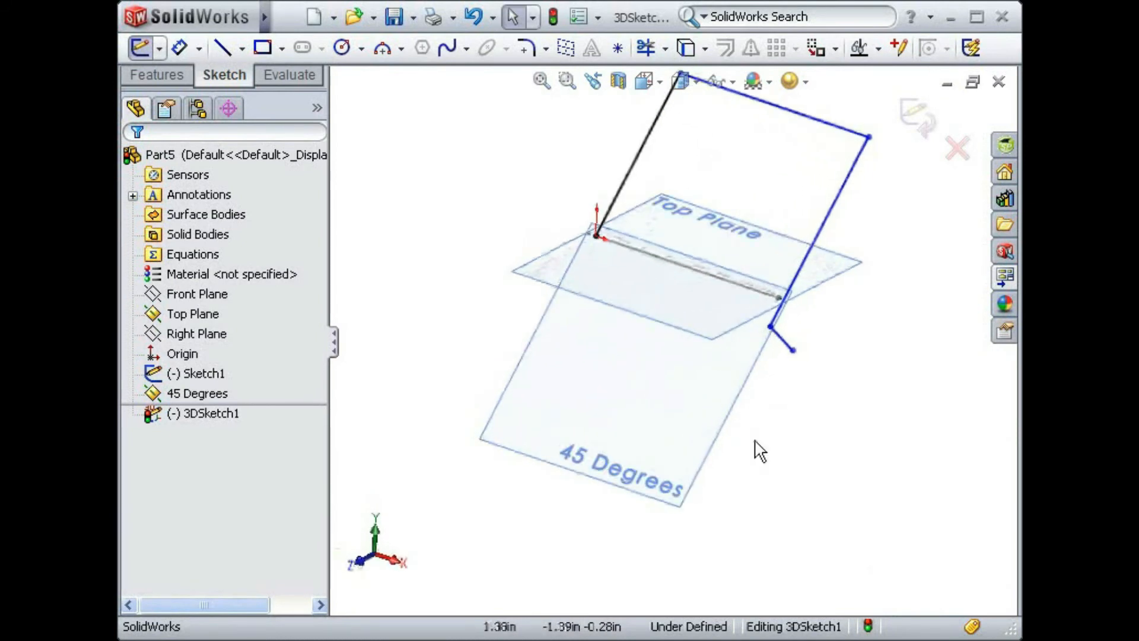
pyautogui.press('s')
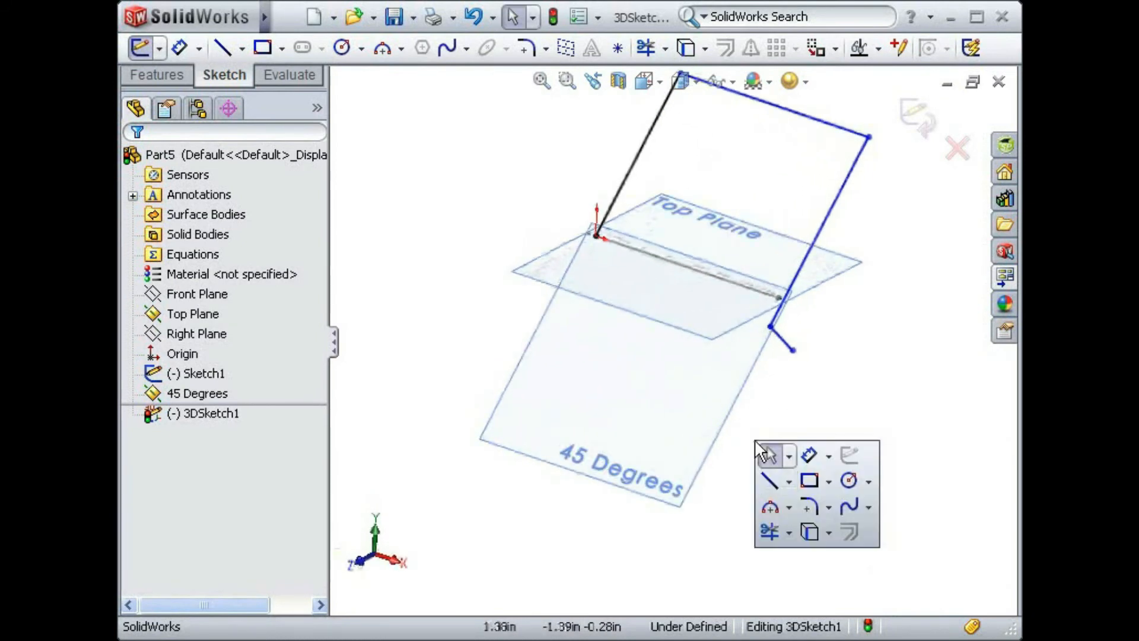
pyautogui.click(770, 482)
pyautogui.moveTo(774, 477)
pyautogui.mouseDown(button='middle')
pyautogui.moveTo(770, 445)
pyautogui.moveTo(785, 433)
pyautogui.moveTo(755, 453)
pyautogui.moveTo(759, 528)
pyautogui.mouseUp(button='middle')
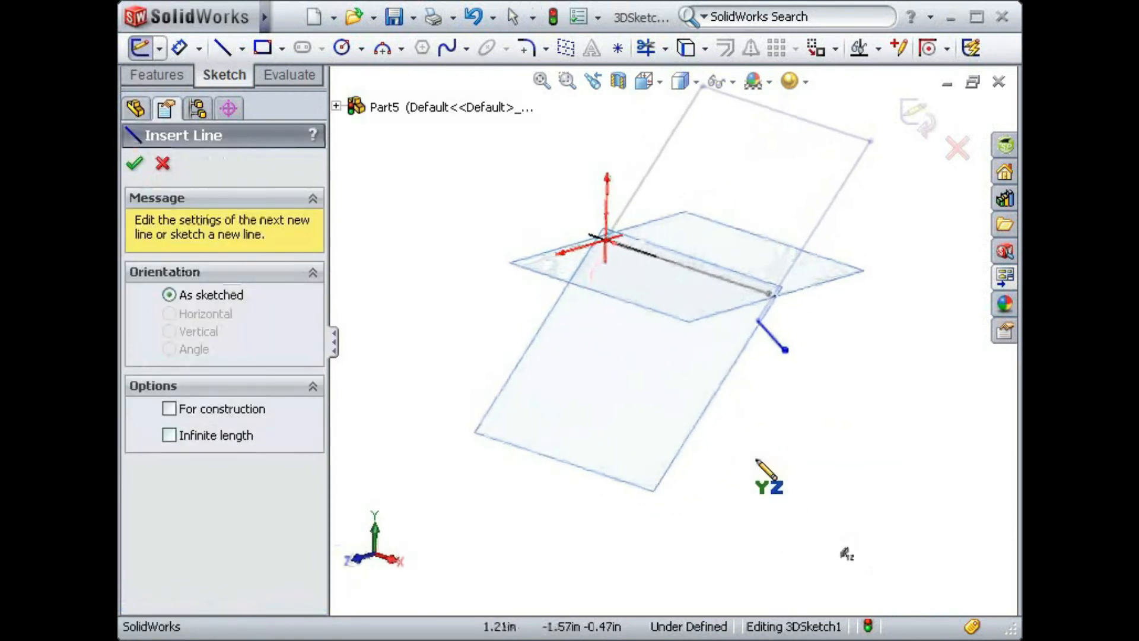
pyautogui.click(785, 350)
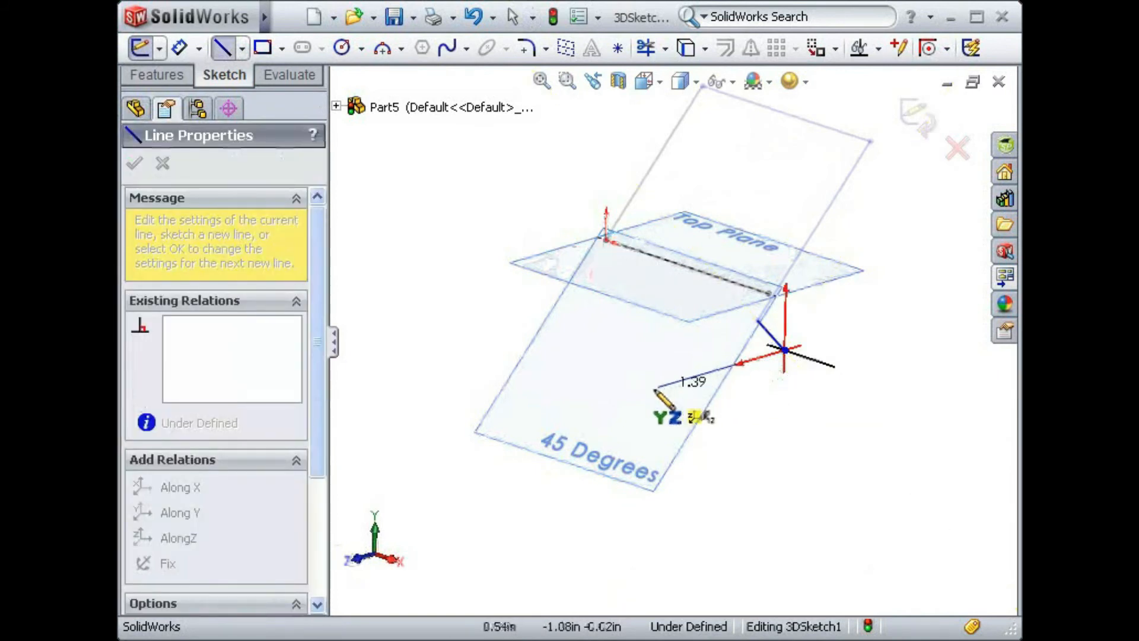
pyautogui.click(598, 406)
# - Continue in the ZX plane with a line back along X and one about 1.86 in along Z, and close the loop at the origin
pyautogui.moveTo(611, 406)
pyautogui.mouseDown(button='middle')
pyautogui.moveTo(665, 411)
pyautogui.moveTo(669, 435)
pyautogui.mouseUp(button='middle')
pyautogui.press('Tab')
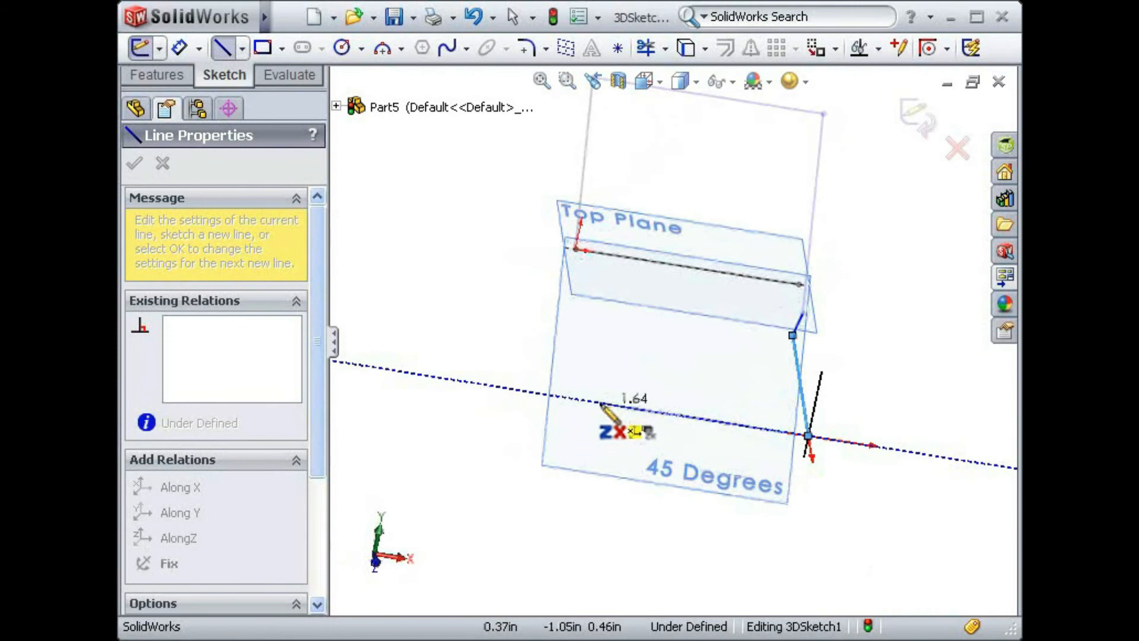
pyautogui.click(576, 400)
pyautogui.moveTo(573, 401)
pyautogui.mouseDown(button='middle')
pyautogui.moveTo(567, 363)
pyautogui.moveTo(639, 344)
pyautogui.moveTo(689, 422)
pyautogui.mouseUp(button='middle')
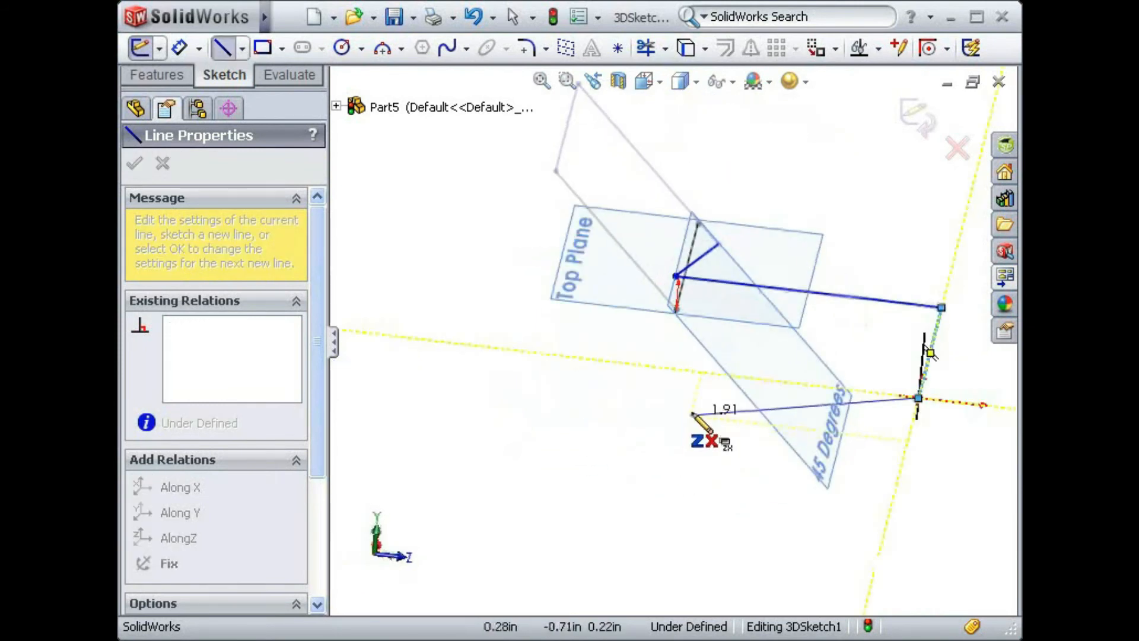
pyautogui.click(681, 370)
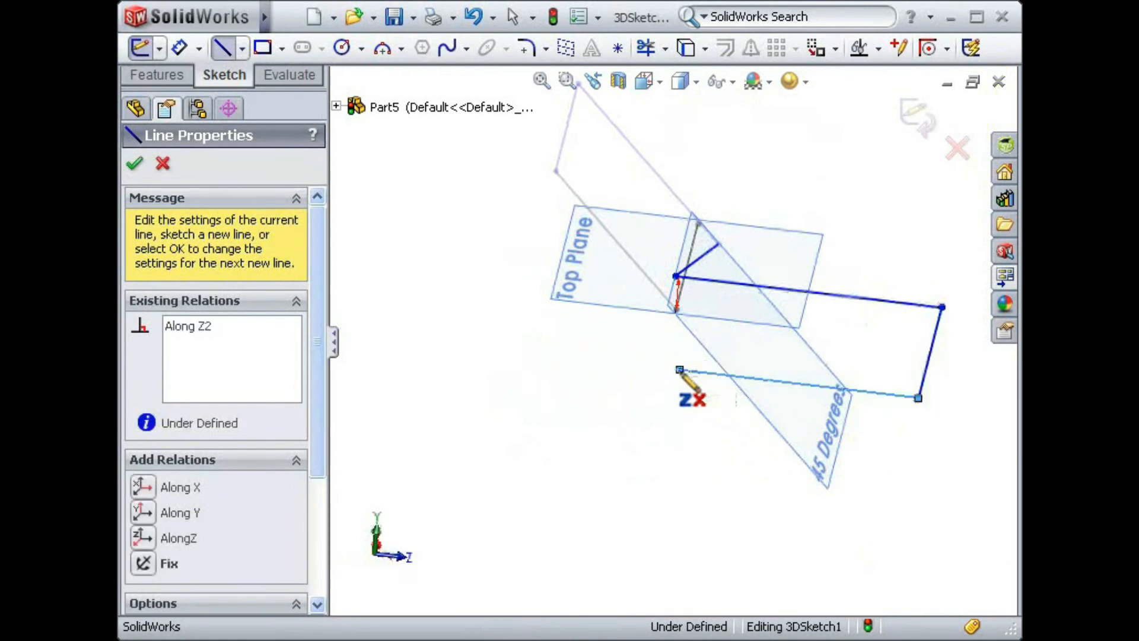
pyautogui.click(677, 308)
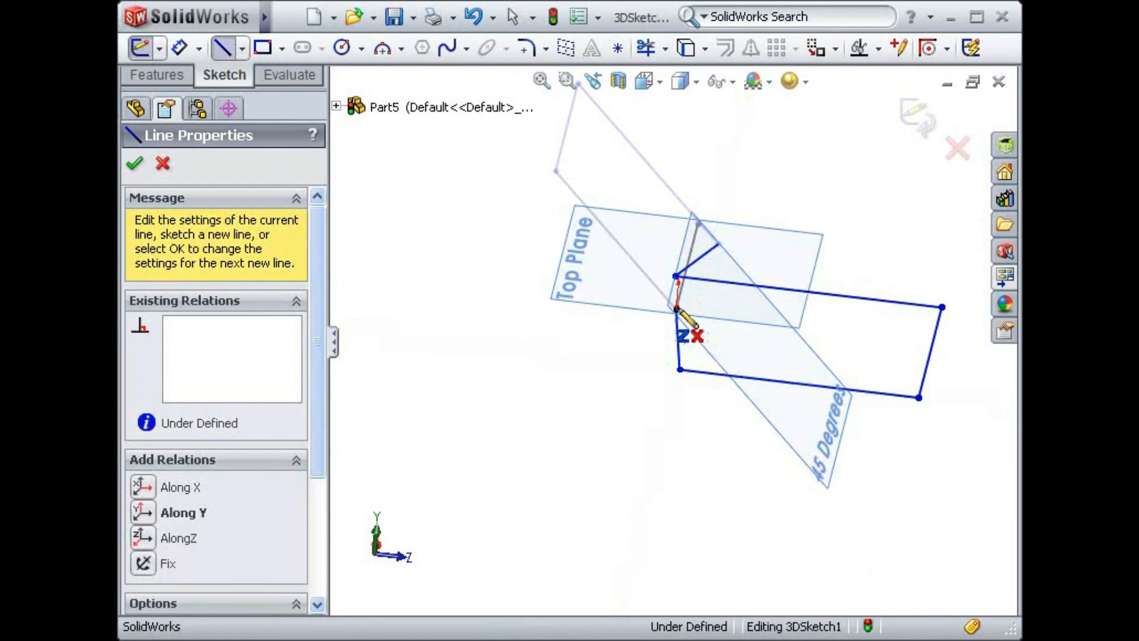
pyautogui.press('Escape')
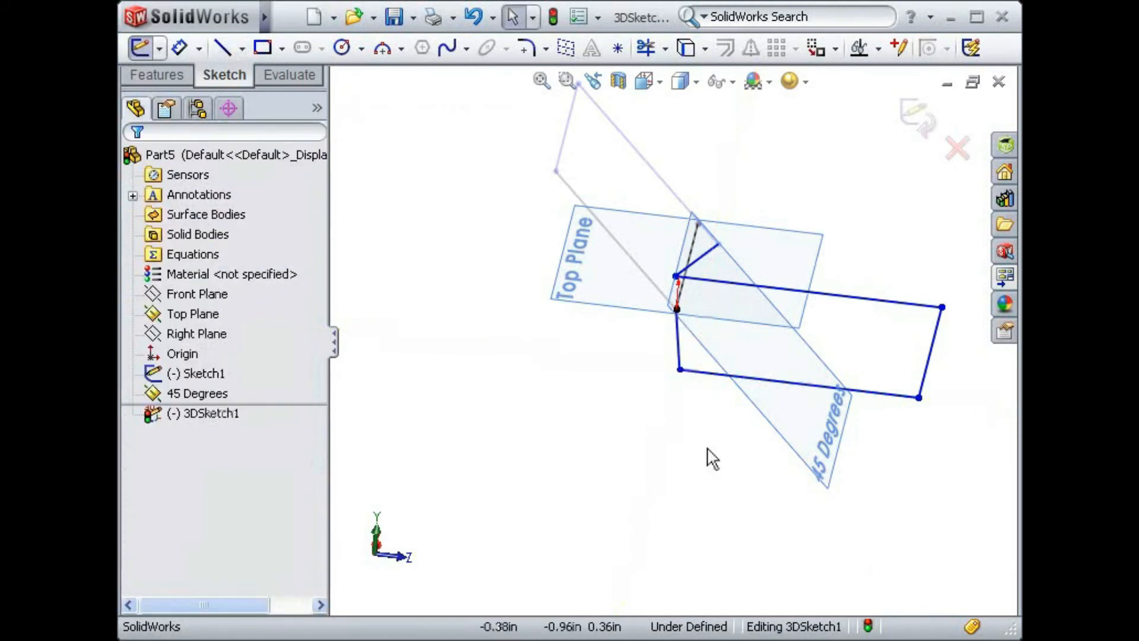
# - Add an Along X relation between the origin endpoint and the lower end of the opposite line on the 45 Degrees plane
pyautogui.hotkey('ctrl', '7')
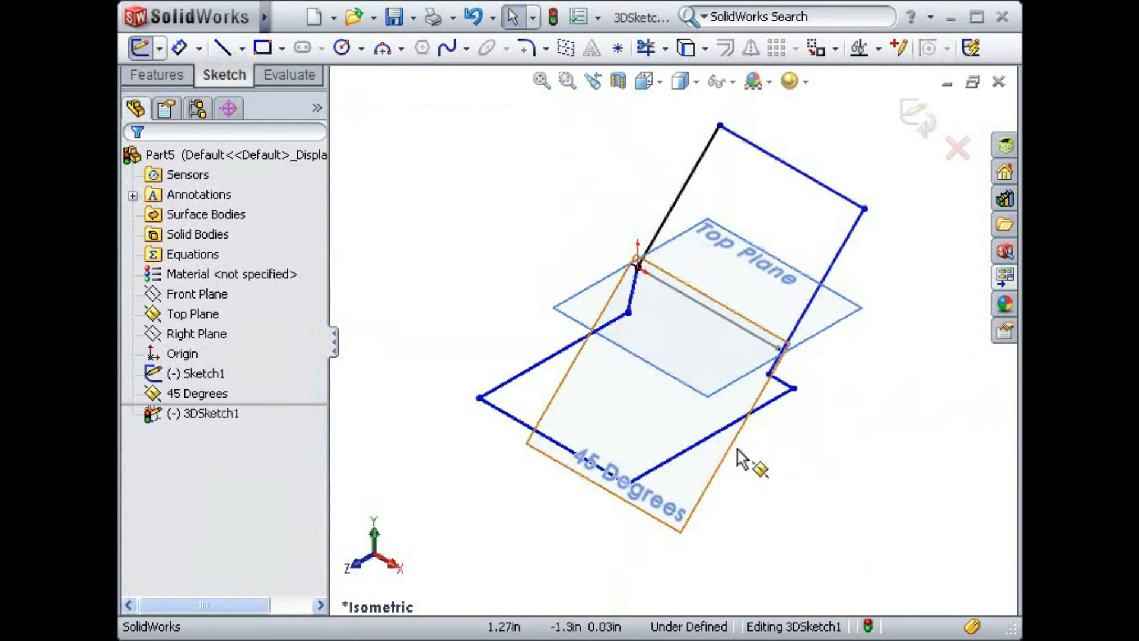
pyautogui.moveTo(767, 461)
pyautogui.mouseDown(button='middle')
pyautogui.moveTo(765, 380)
pyautogui.moveTo(693, 380)
pyautogui.moveTo(712, 369)
pyautogui.mouseUp(button='middle')
pyautogui.moveTo(746, 371)
pyautogui.mouseDown(button='middle')
pyautogui.moveTo(759, 399)
pyautogui.moveTo(763, 376)
pyautogui.mouseUp(button='middle')
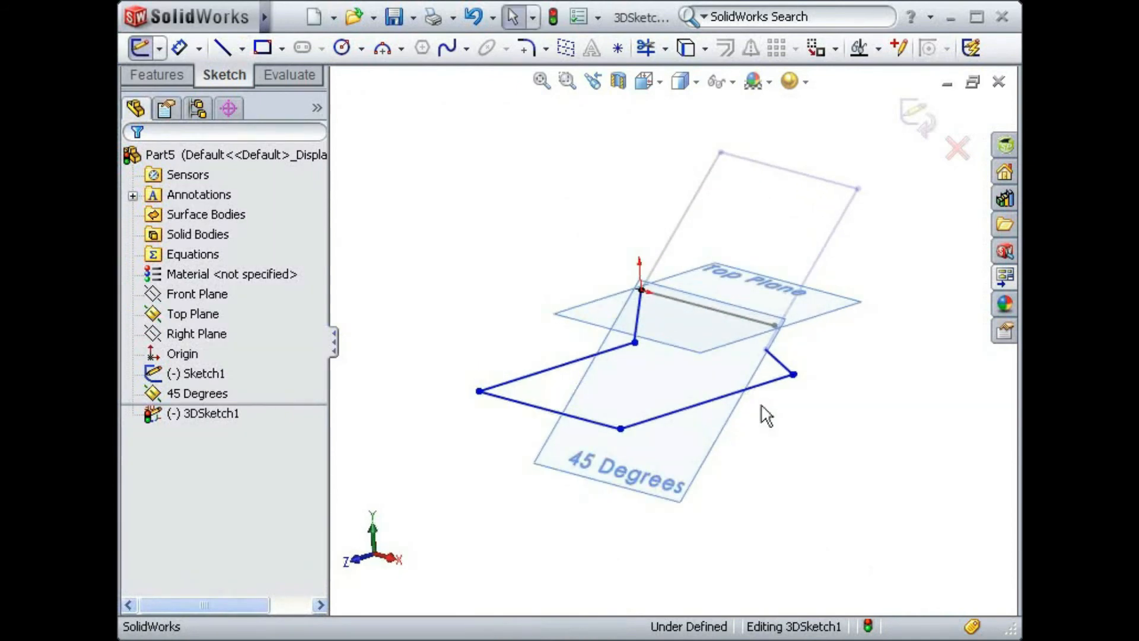
pyautogui.click(640, 289)
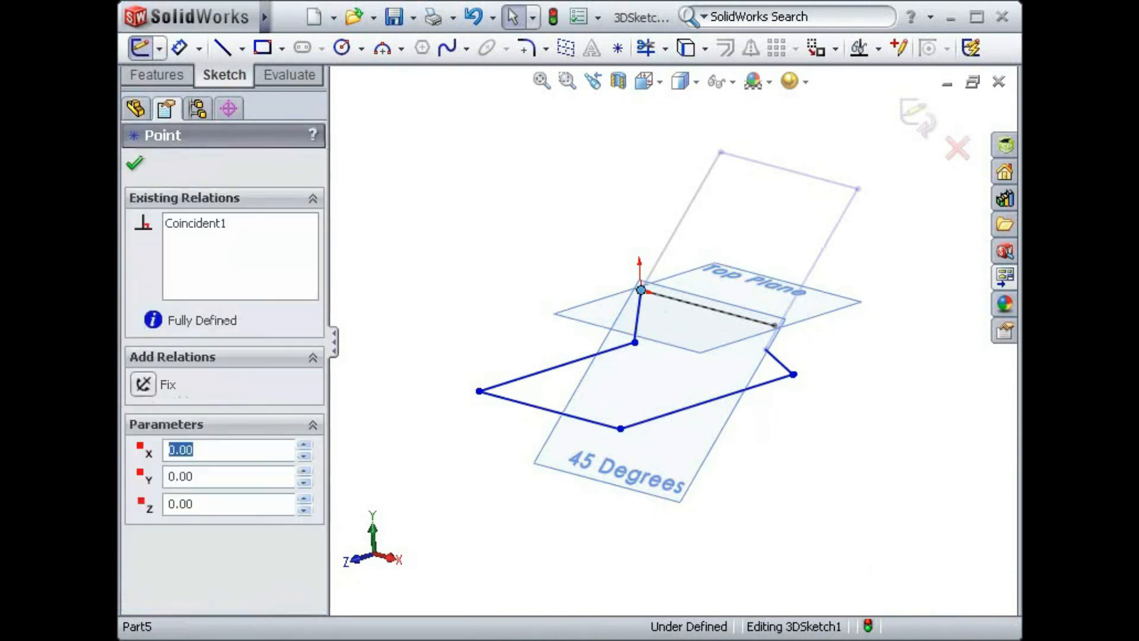
pyautogui.keyDown('ctrl'); pyautogui.click(766, 351); pyautogui.keyUp('ctrl')
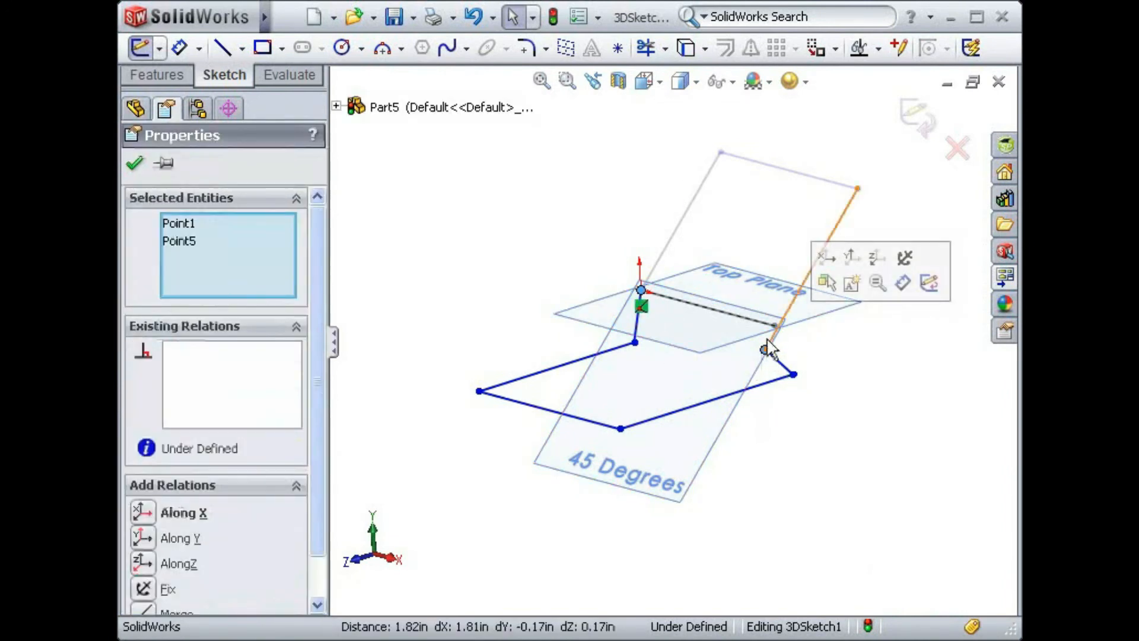
pyautogui.click(828, 261)
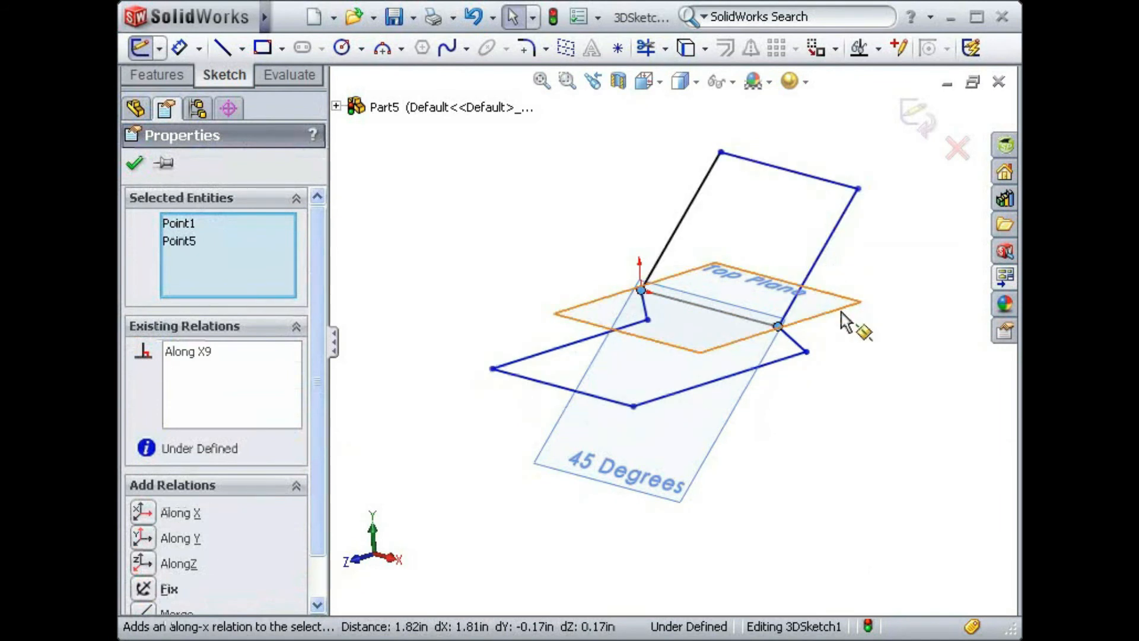
pyautogui.click(872, 353)
# - Add an Along X relation between the outer endpoints of the two short connecting lines
pyautogui.click(806, 353)
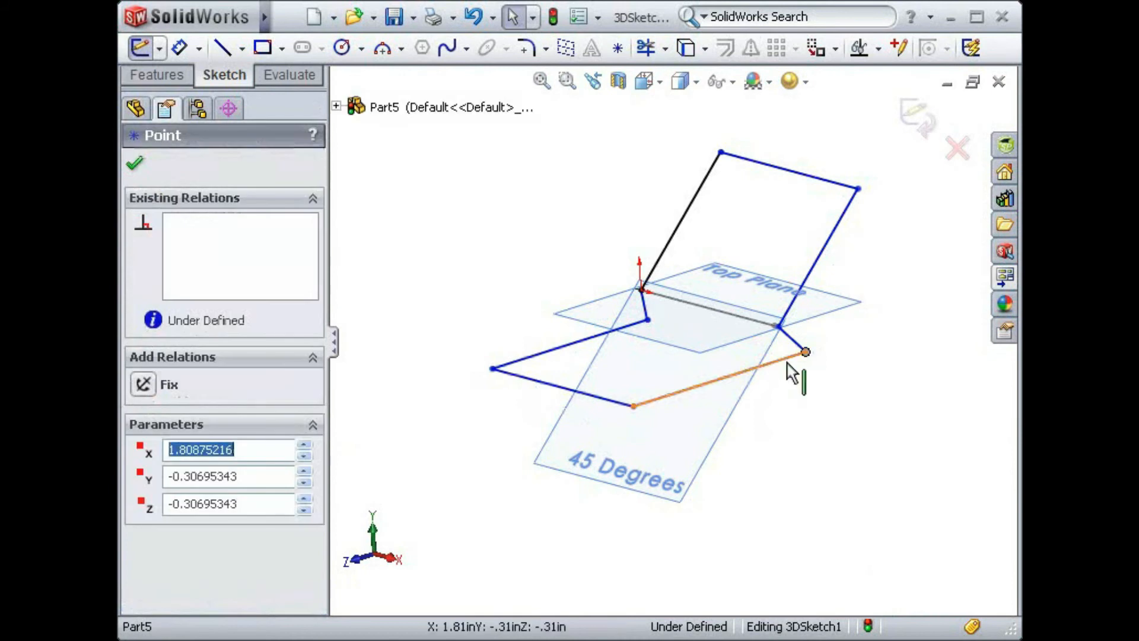
pyautogui.keyDown('ctrl'); pyautogui.click(648, 320); pyautogui.keyUp('ctrl')
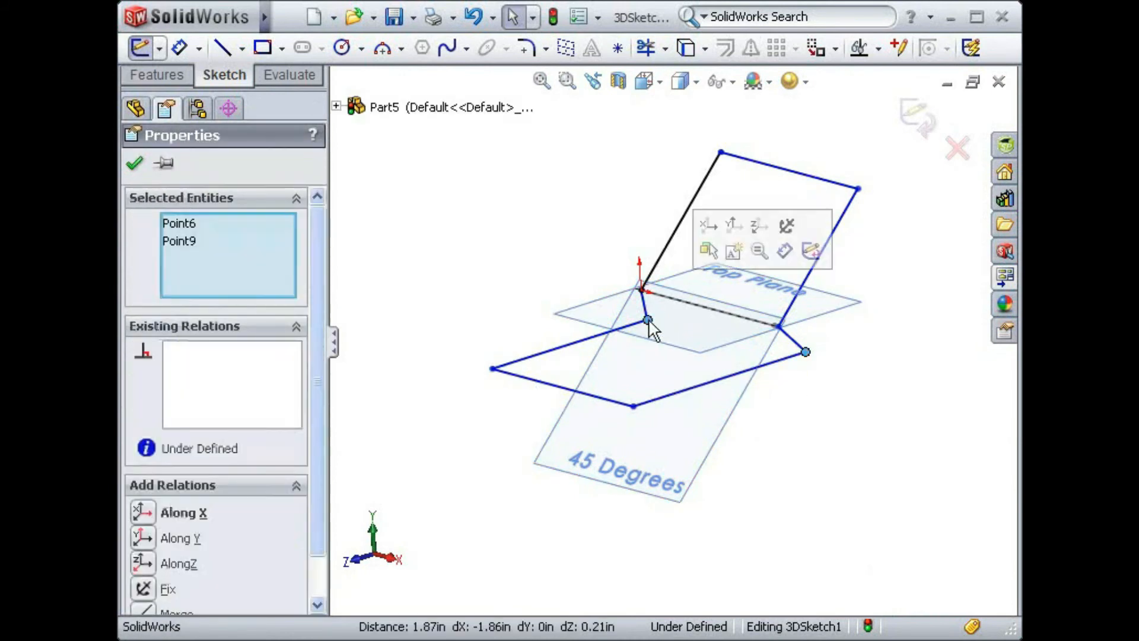
pyautogui.click(708, 227)
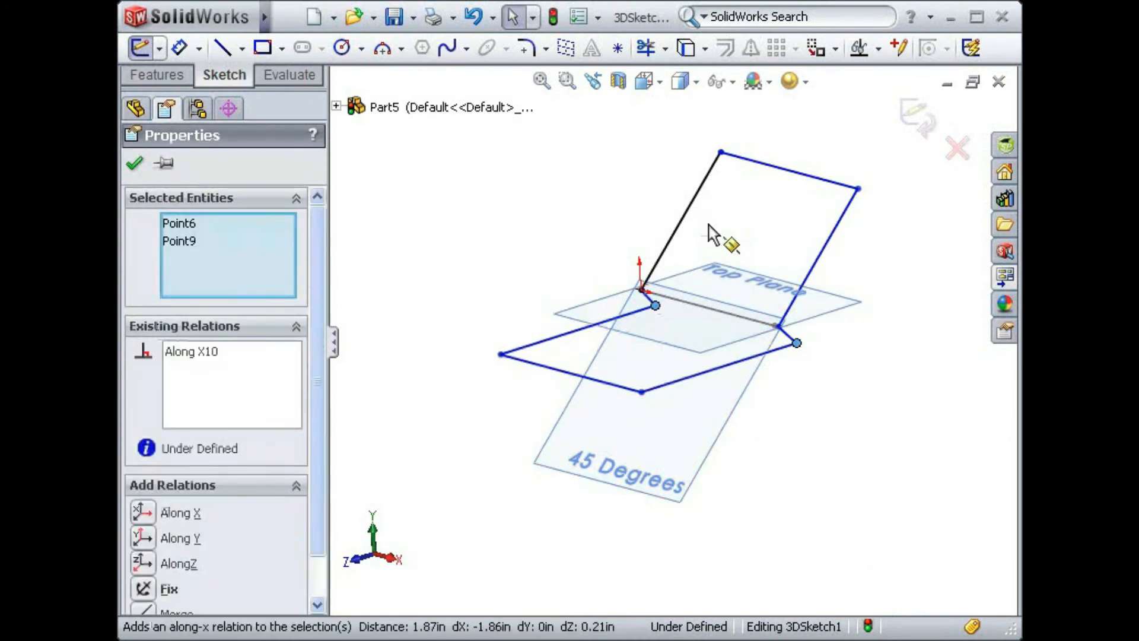
pyautogui.click(602, 211)
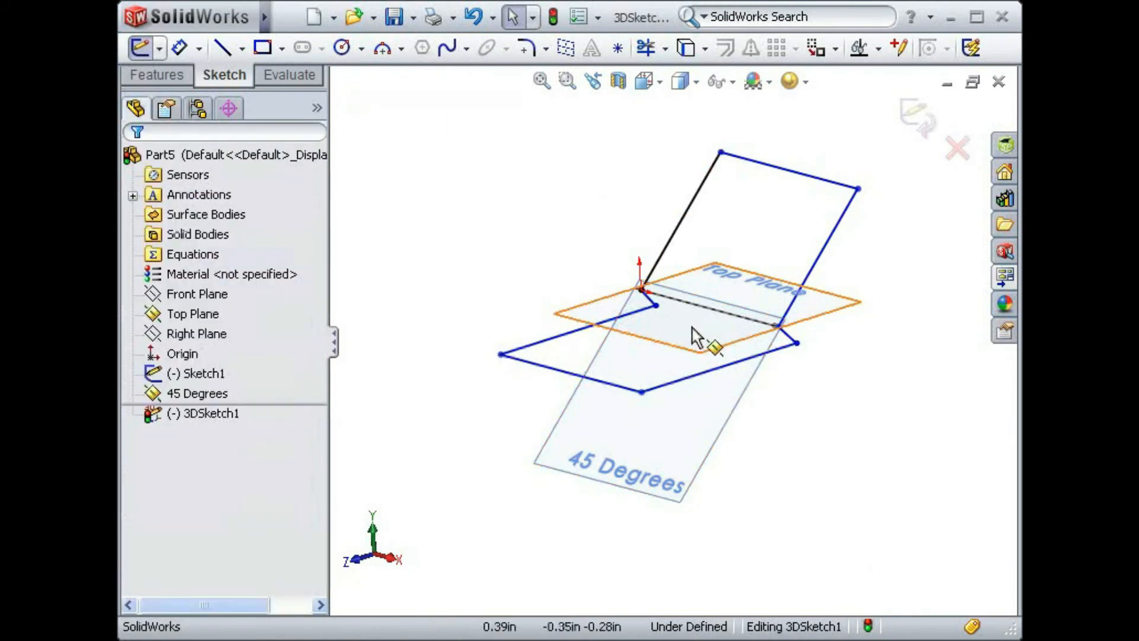
# - Add a Perpendicular relation between the 45 Degrees plane and the short connecting line farther from the origin
pyautogui.click(794, 347)
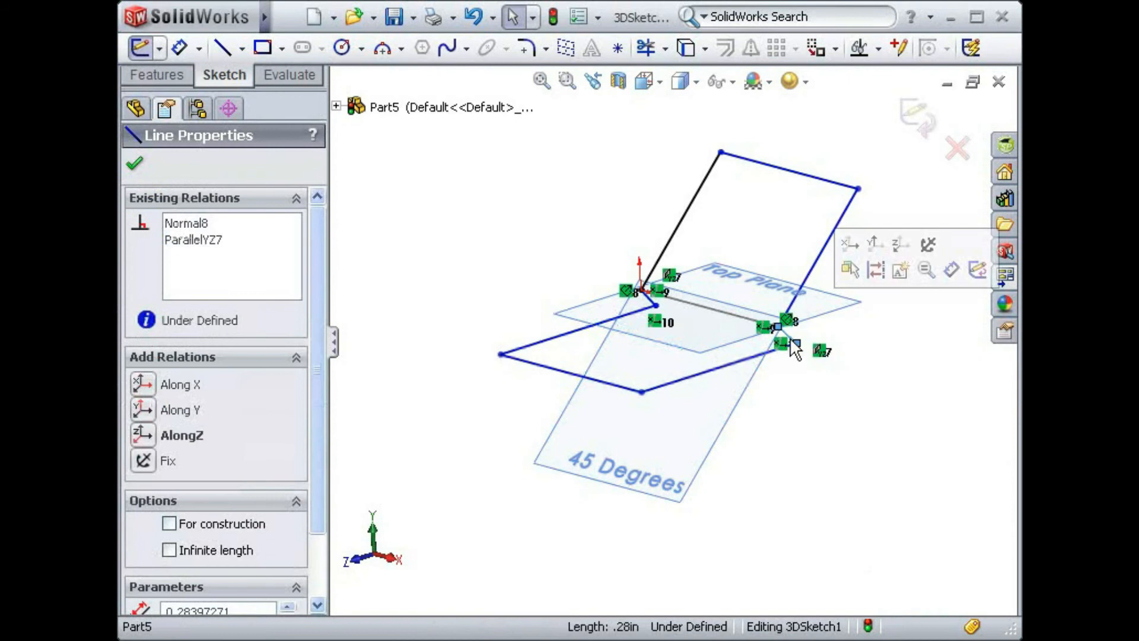
pyautogui.keyDown('ctrl'); pyautogui.click(751, 395); pyautogui.keyUp('ctrl')
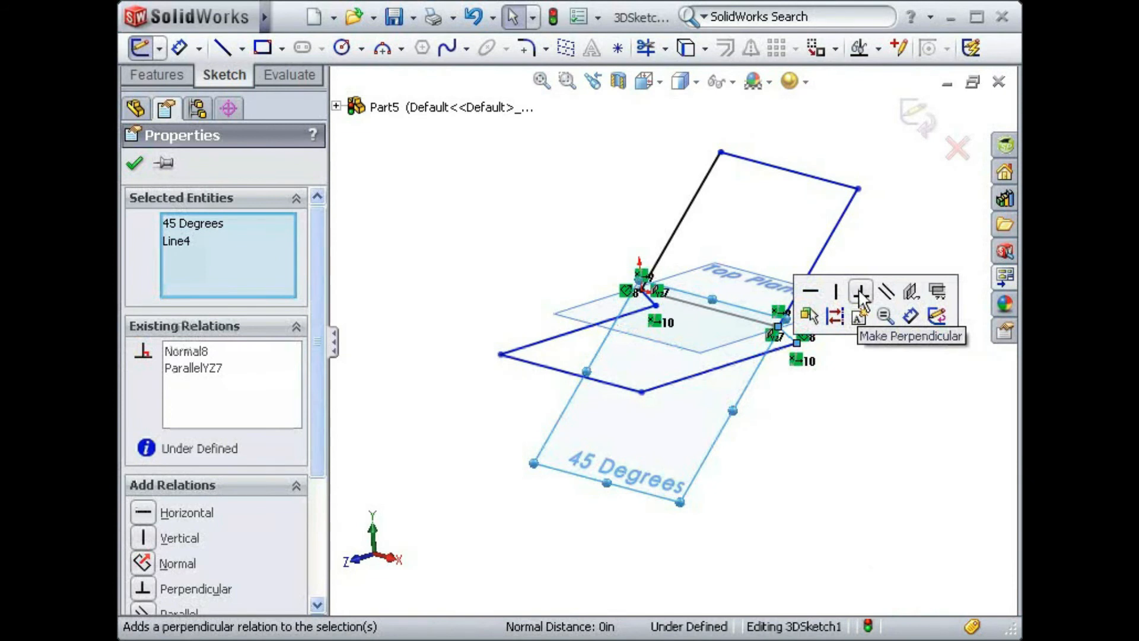
pyautogui.click(861, 293)
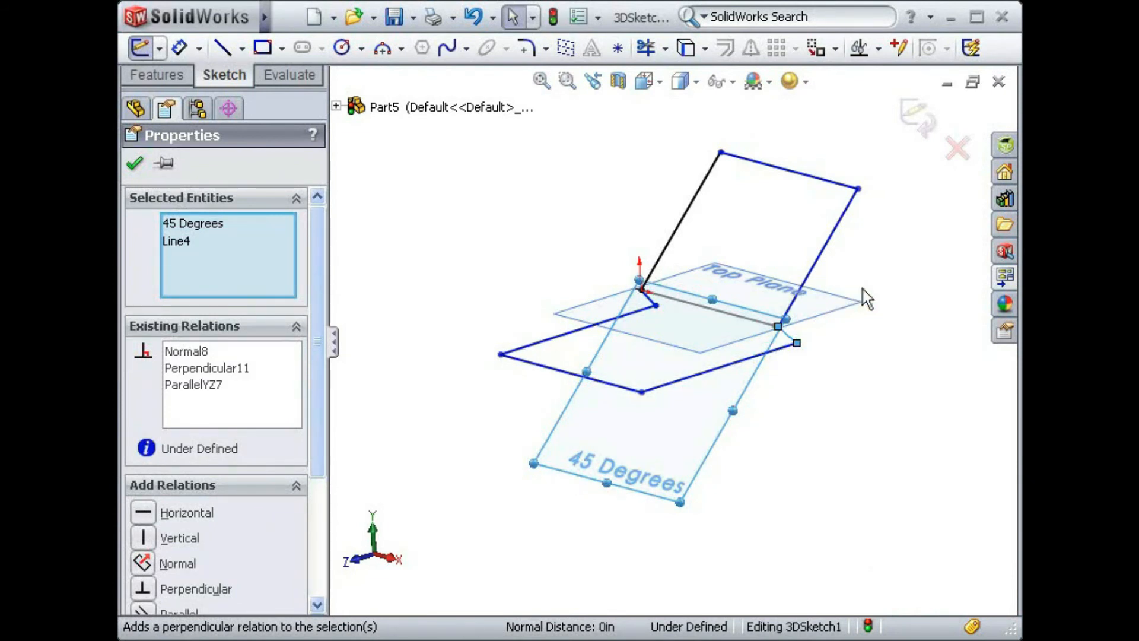
pyautogui.click(864, 299)
# - Add a Perpendicular relation between the 45 Degrees plane and the short connecting line at the origin
pyautogui.click(574, 407)
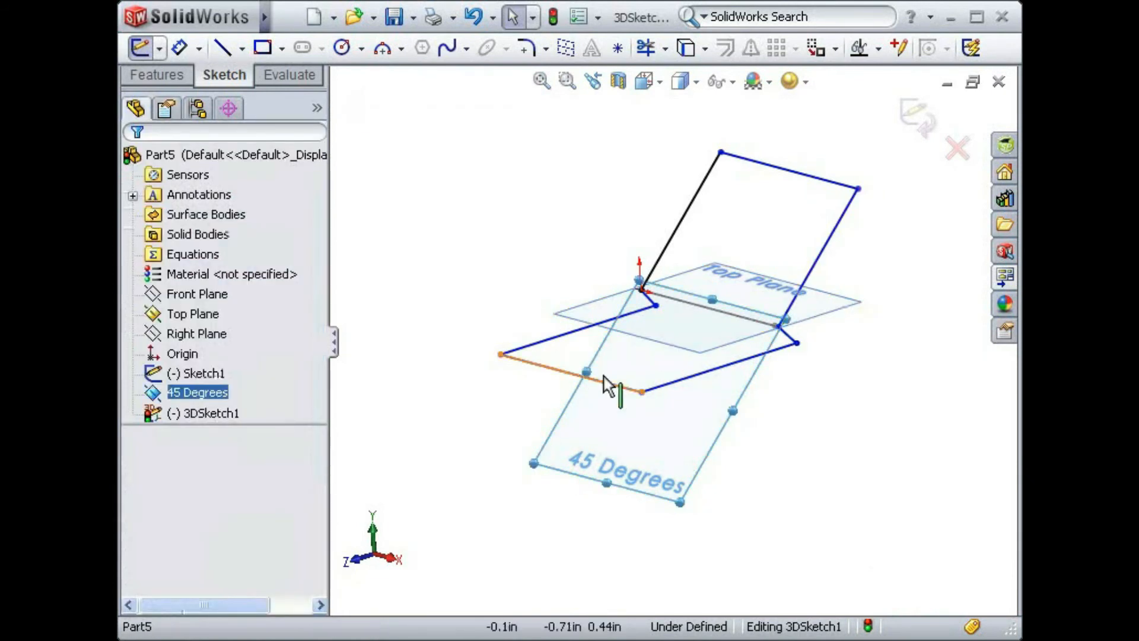
pyautogui.keyDown('ctrl'); pyautogui.click(650, 298); pyautogui.keyUp('ctrl')
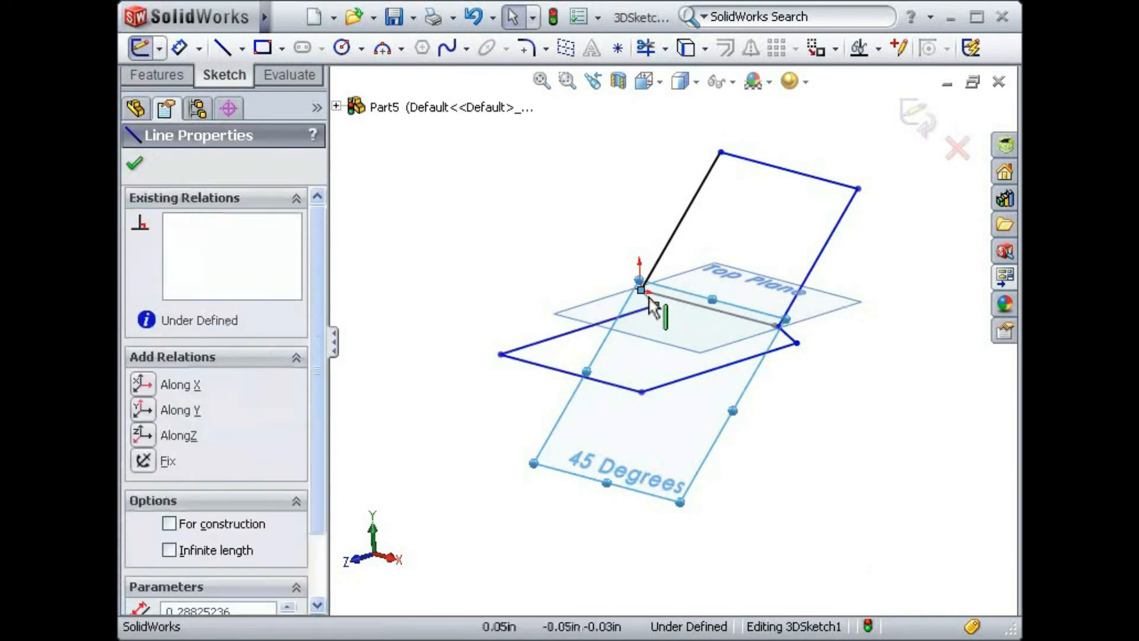
pyautogui.click(759, 205)
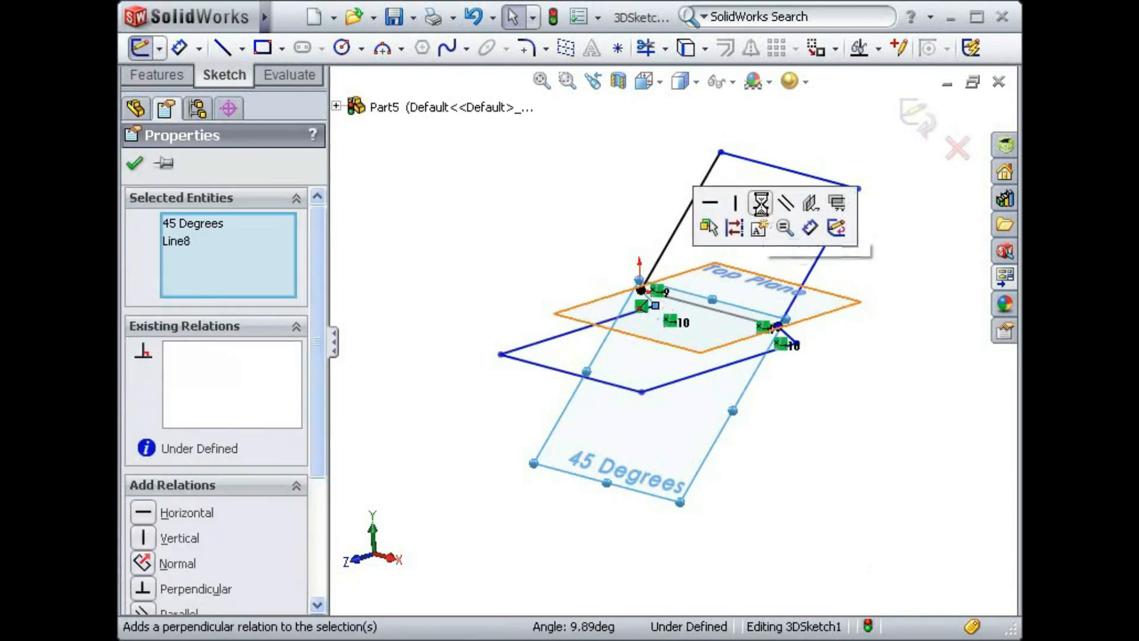
pyautogui.click(572, 221)
pyautogui.moveTo(469, 347)
pyautogui.mouseDown(button='middle')
pyautogui.moveTo(471, 295)
pyautogui.moveTo(528, 285)
pyautogui.moveTo(605, 287)
pyautogui.moveTo(611, 322)
pyautogui.moveTo(589, 327)
pyautogui.mouseUp(button='middle')
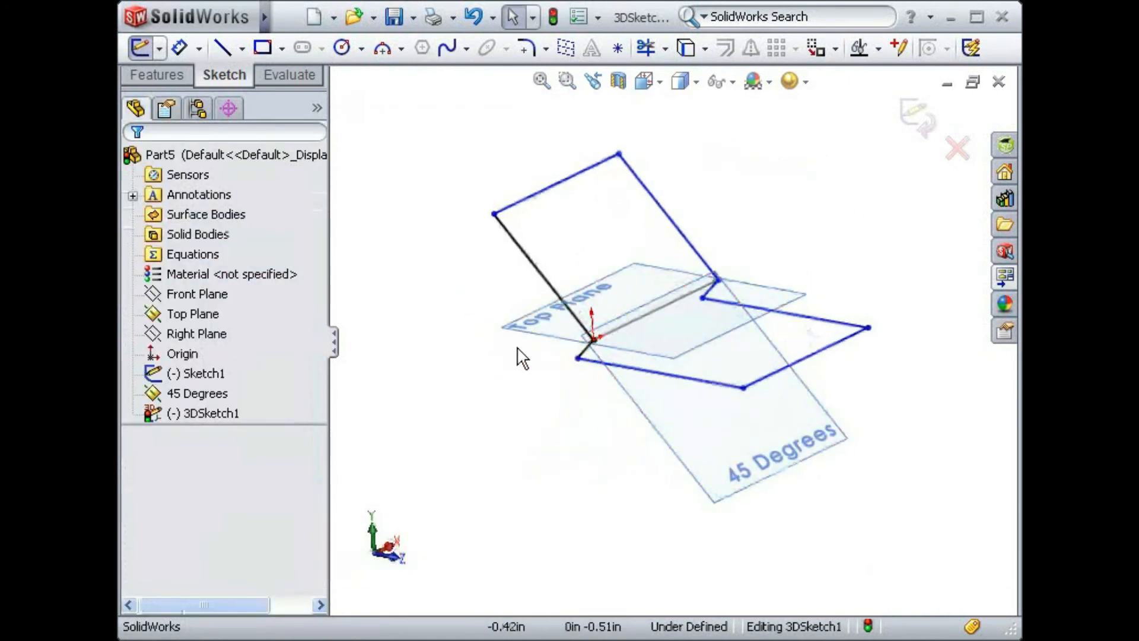
pyautogui.press('s')
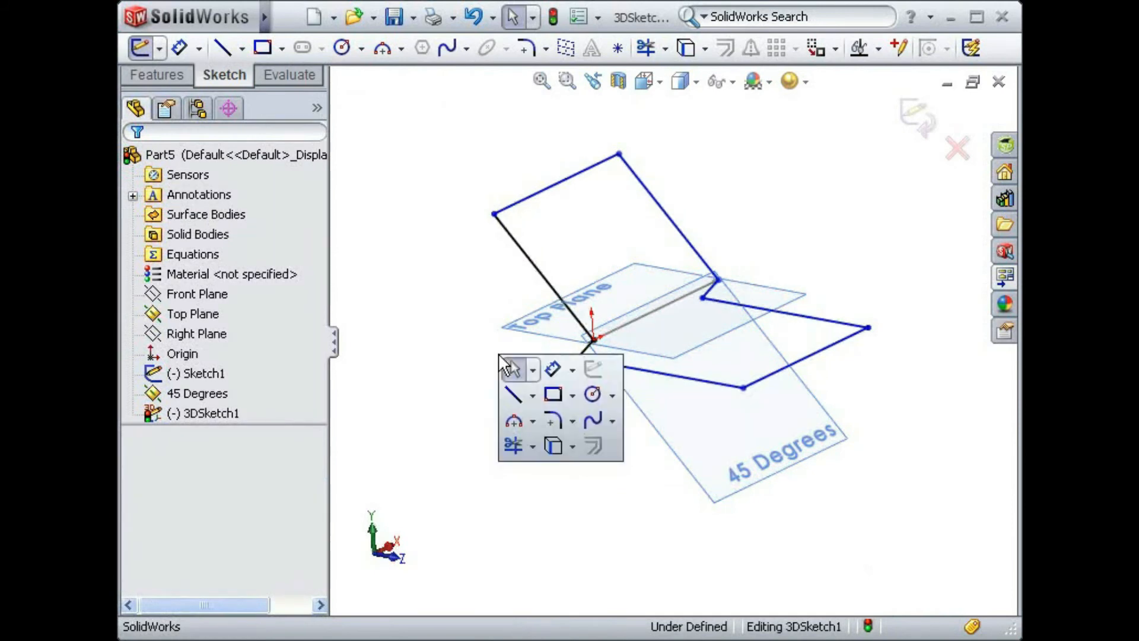
pyautogui.click(552, 375)
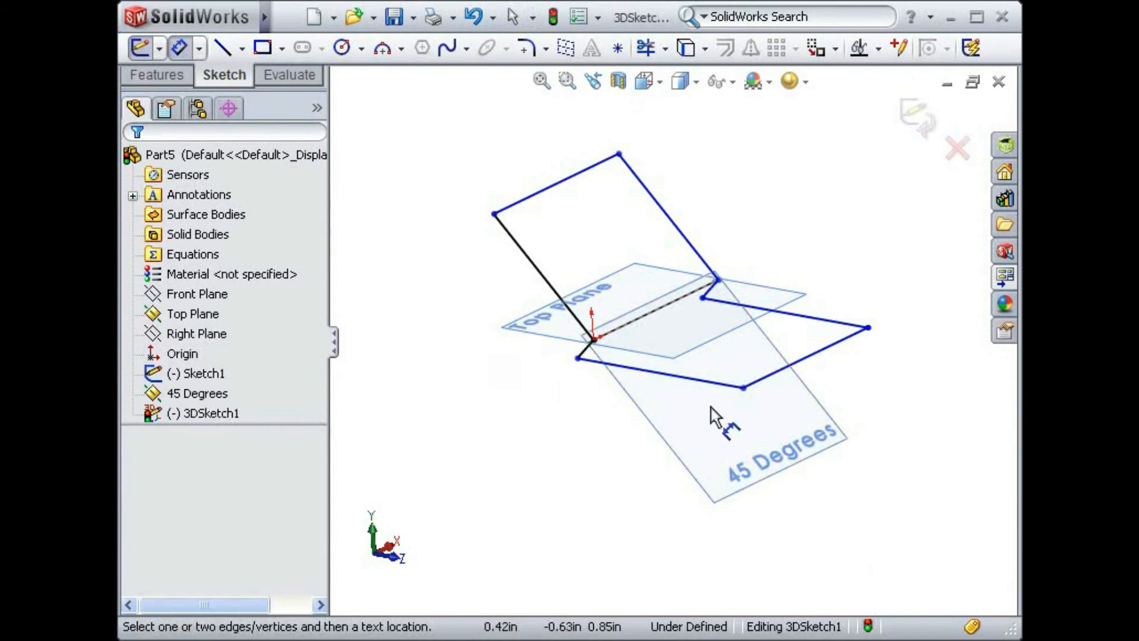
pyautogui.click(774, 387)
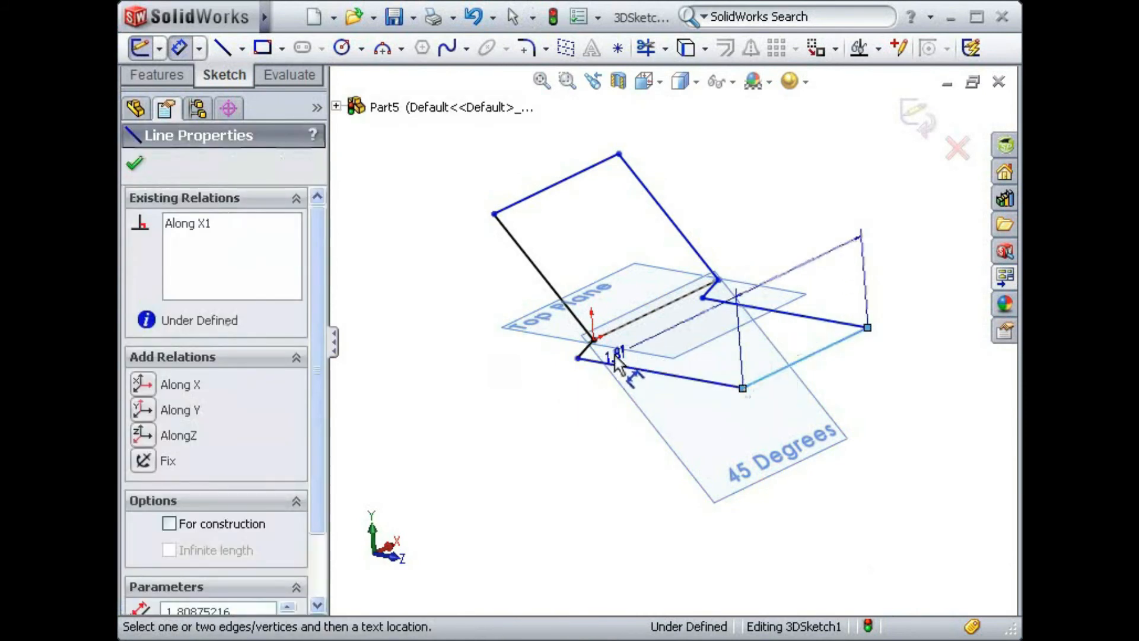
pyautogui.click(593, 340)
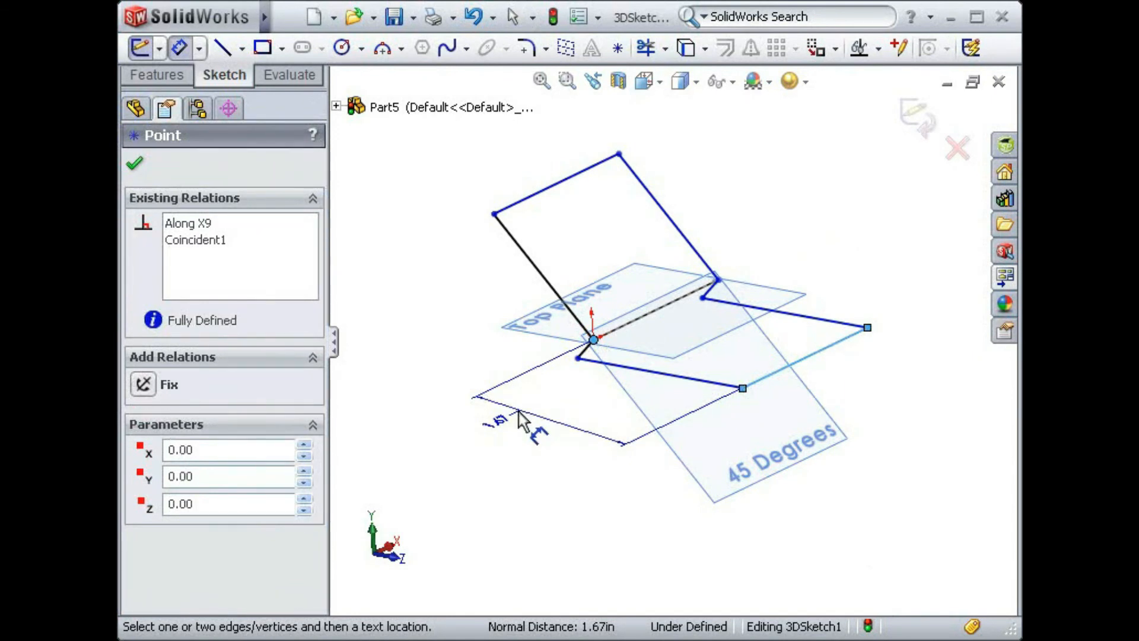
pyautogui.press('Escape')
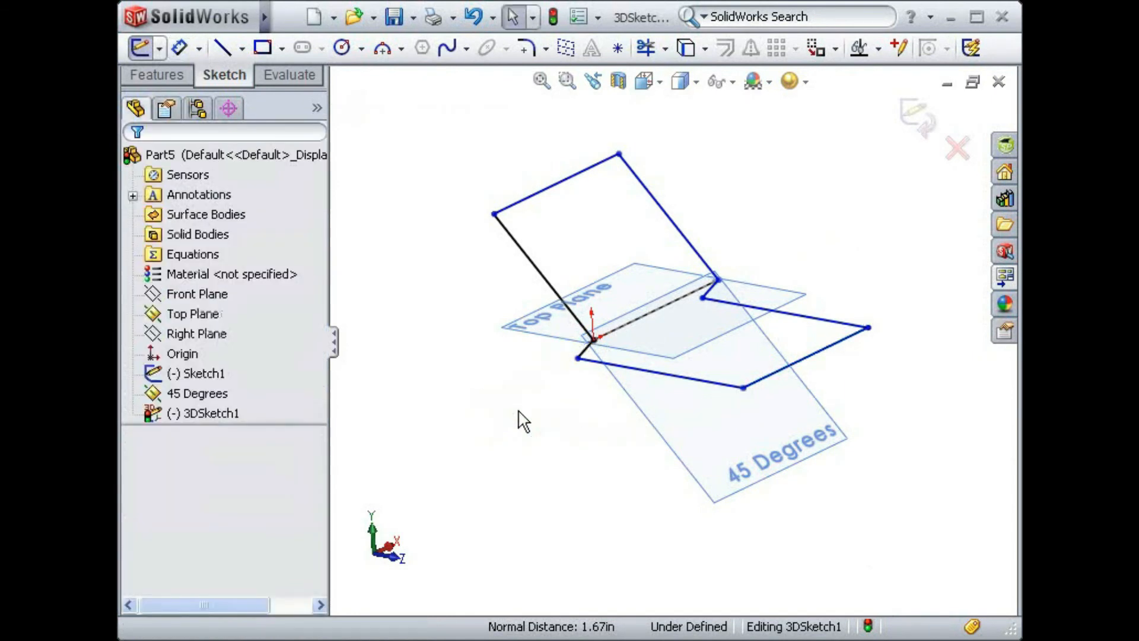
# - Dimension the distance from the Front Plane to the outer X-direction line of the lower loop as 2 in
pyautogui.press('s')
pyautogui.click(573, 424)
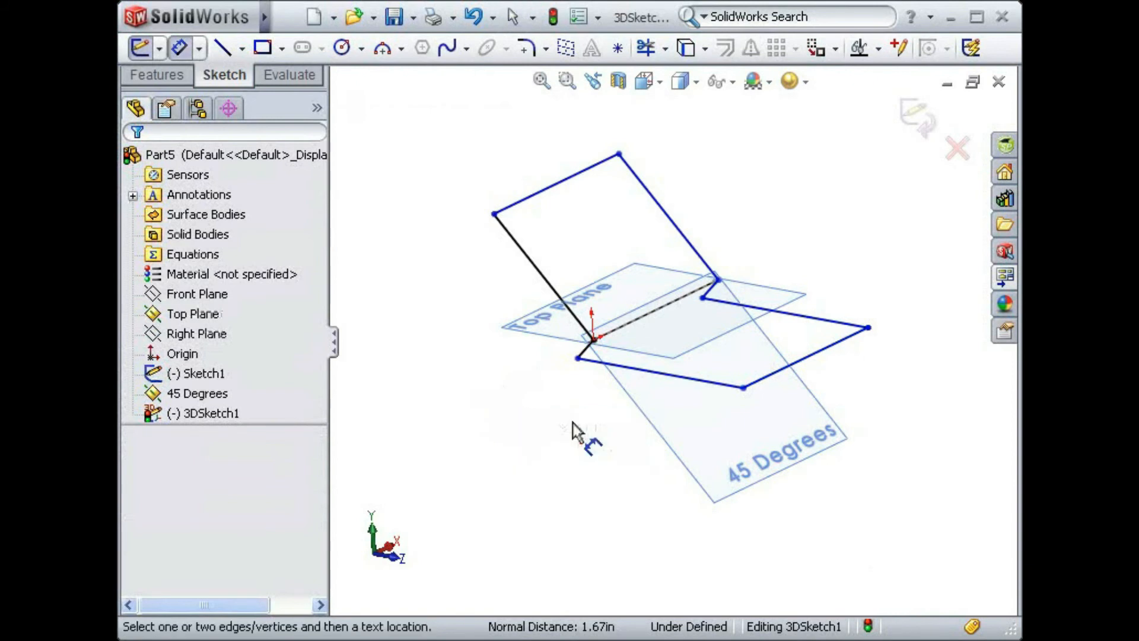
pyautogui.click(221, 293)
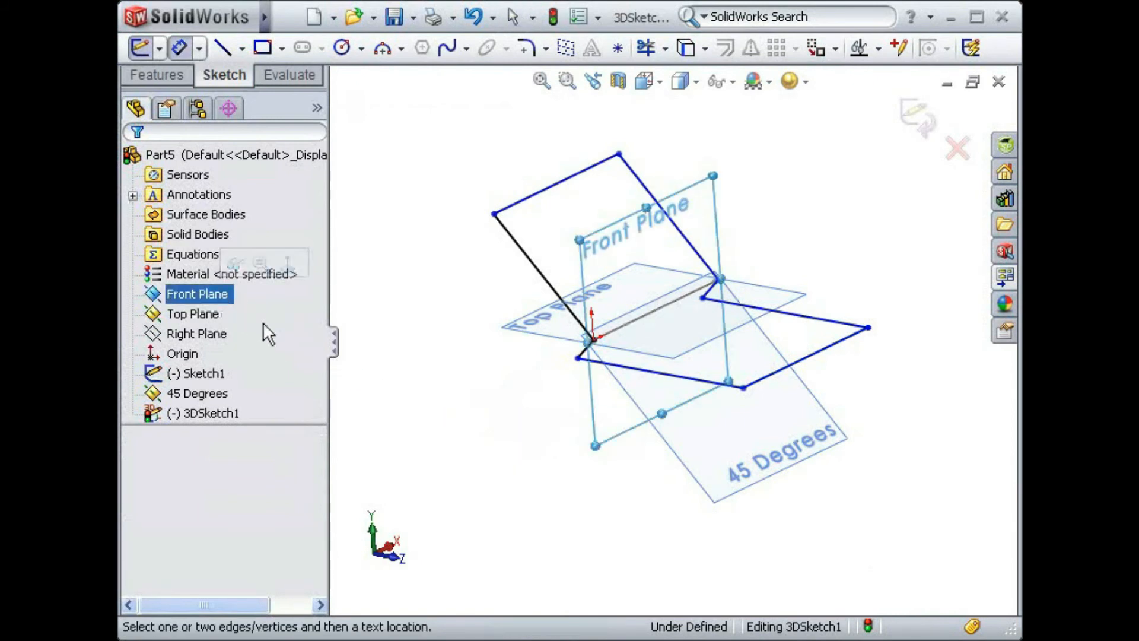
pyautogui.click(783, 368)
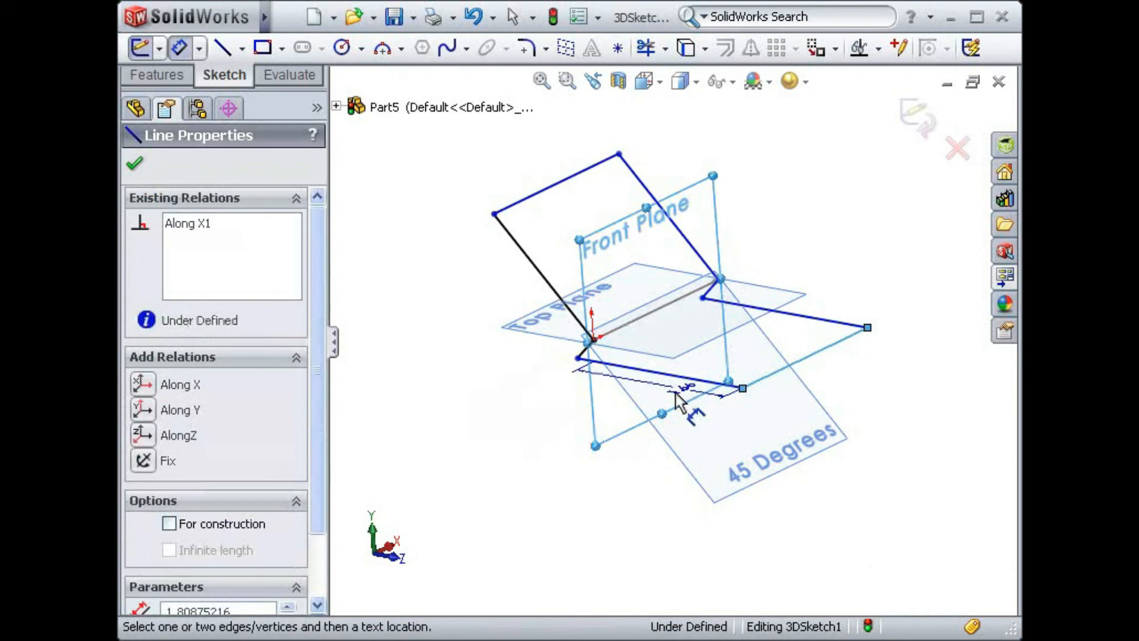
pyautogui.click(564, 424)
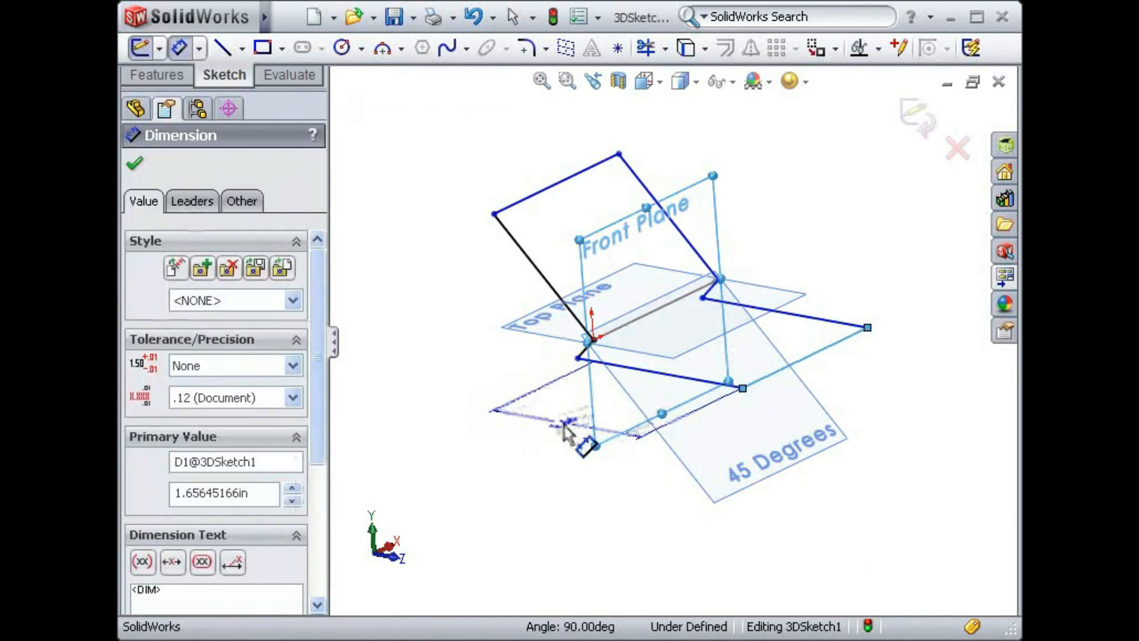
pyautogui.write('2')
pyautogui.press('Return')
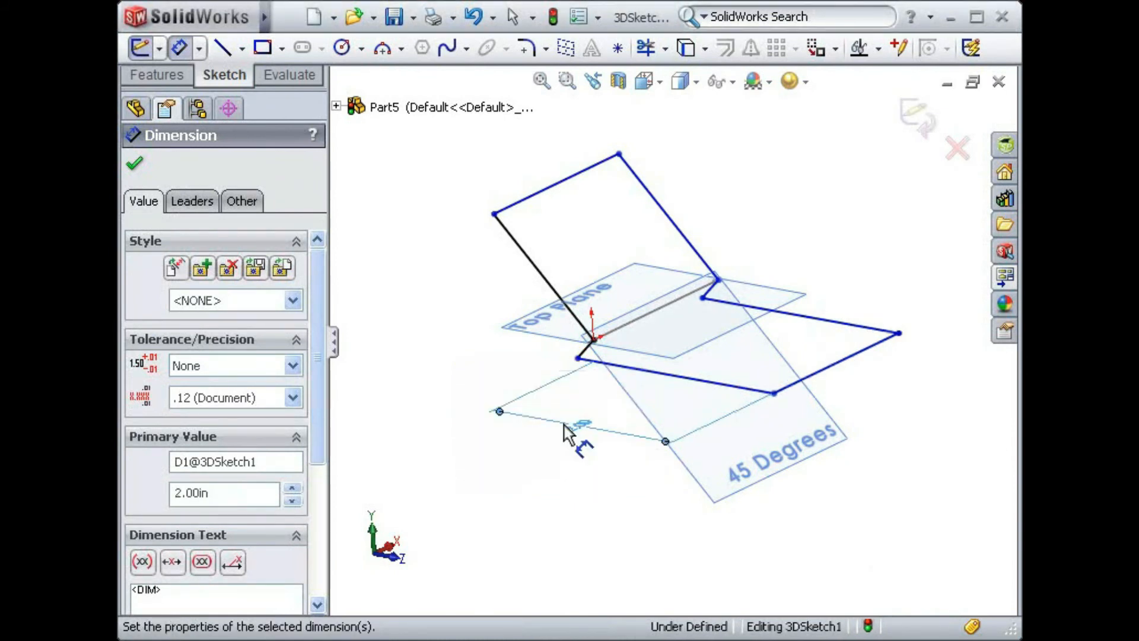
# - Dimension the sloped line running up from the origin on the 45 Degrees plane to 2 in
pyautogui.click(500, 294)
pyautogui.click(460, 303)
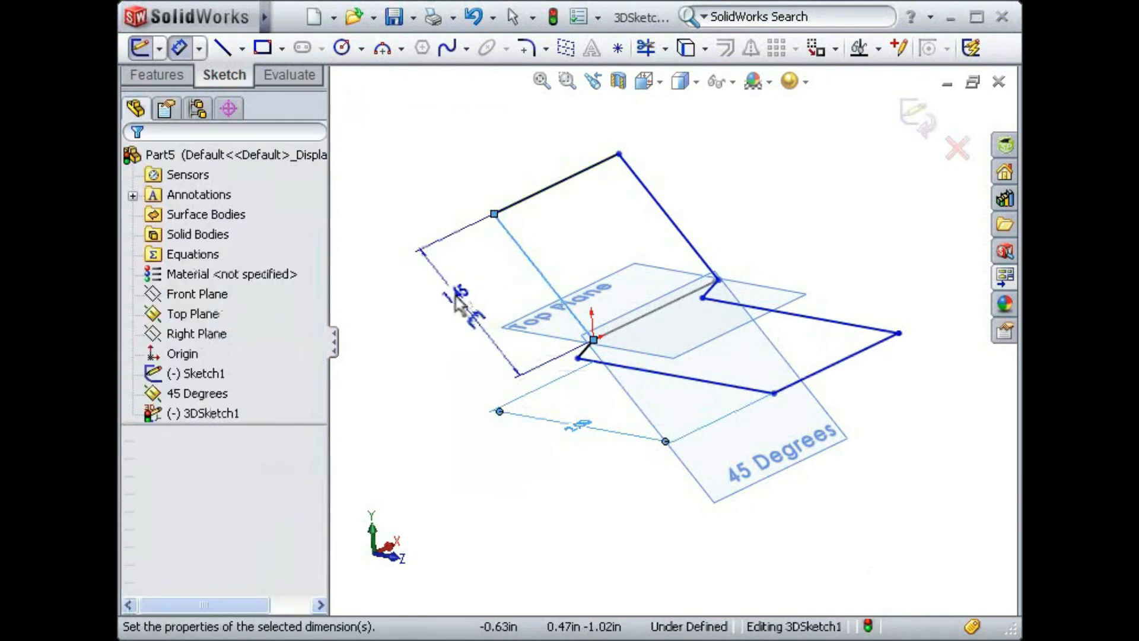
pyautogui.write('2')
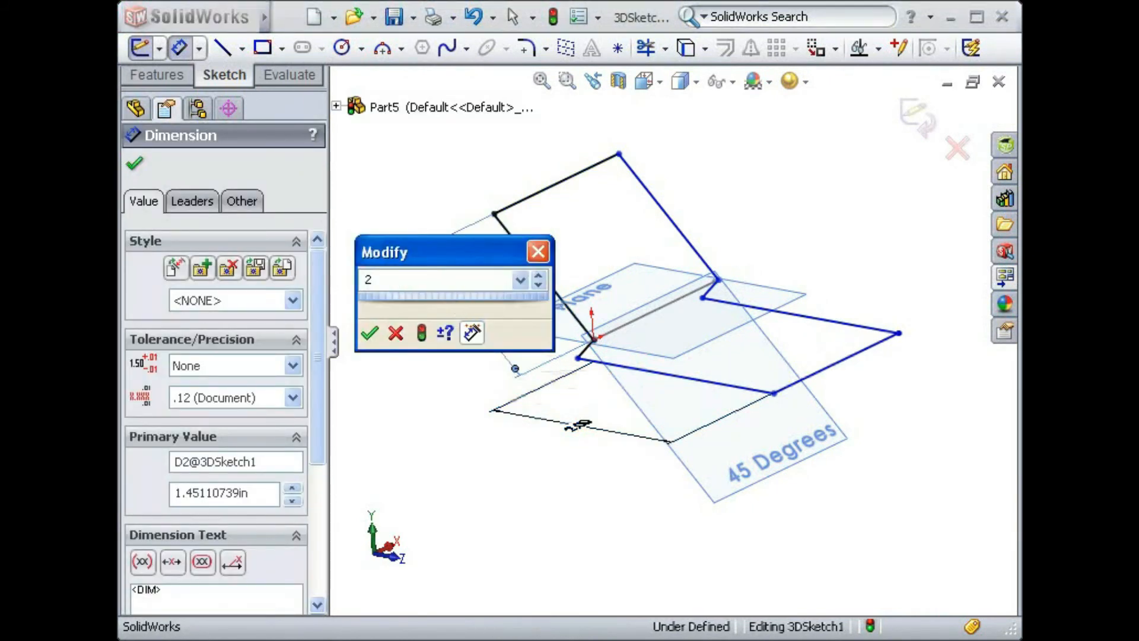
pyautogui.press('Return')
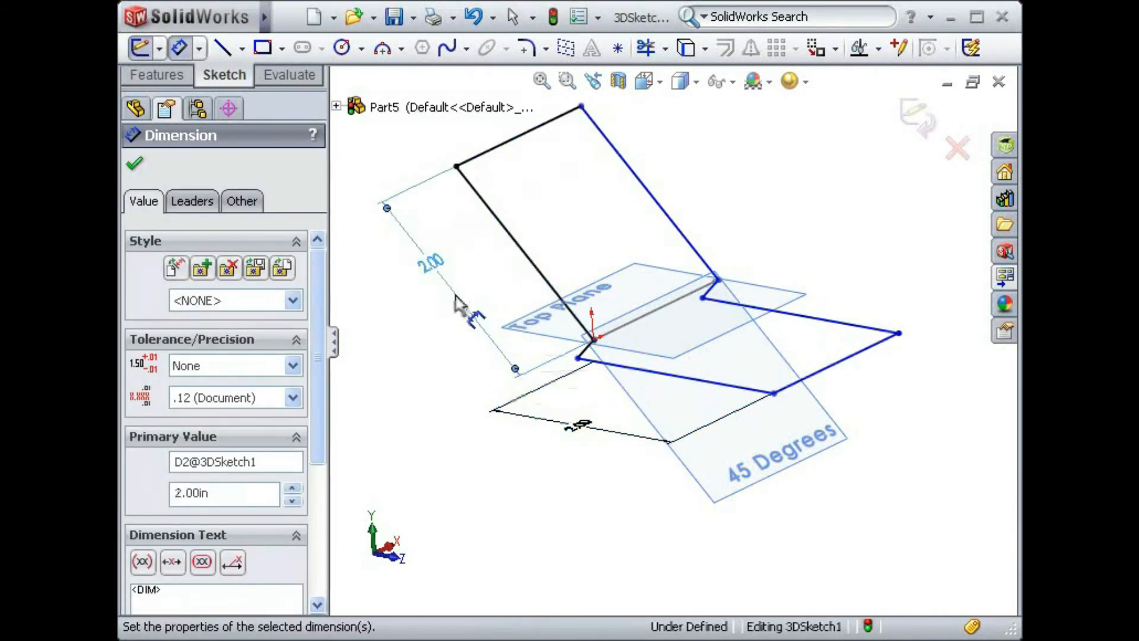
# - Dimension the upper edge line of the sloped section to 1.5 in and finish dimensioning
pyautogui.click(508, 156)
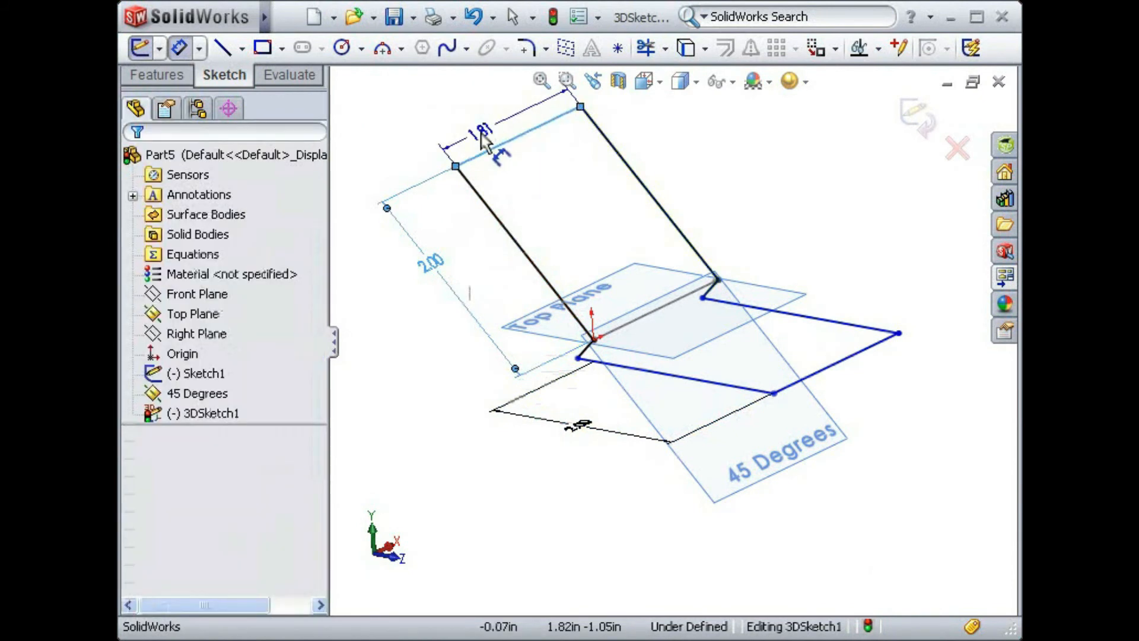
pyautogui.click(484, 141)
pyautogui.write('1.5')
pyautogui.press('Return')
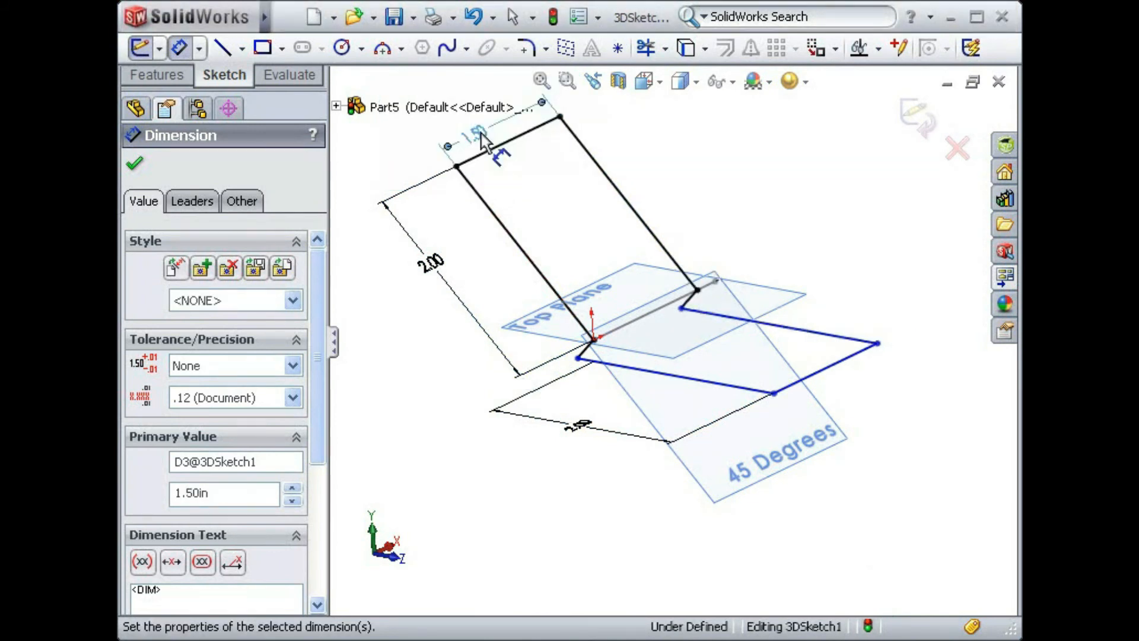
pyautogui.press('Escape')
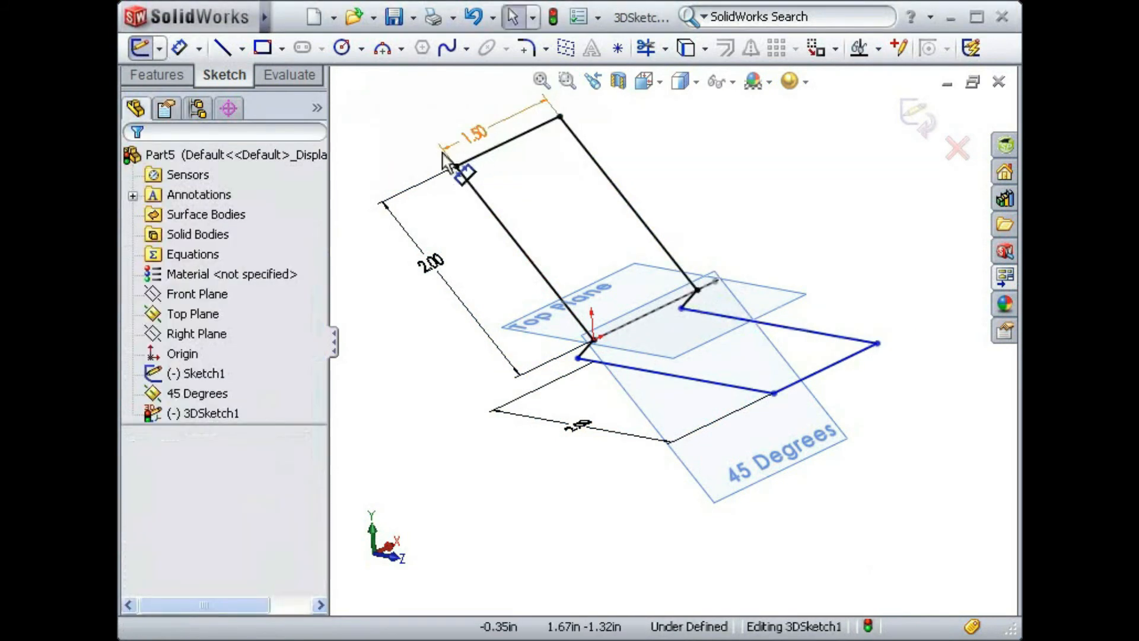
# - Apply 0.20 in sketch fillets to the two upper corners, the two sloped-line corners at the bend and the two outer lower-loop corners
pyautogui.moveTo(541, 482); pyautogui.dragTo(466, 497, button='middle')
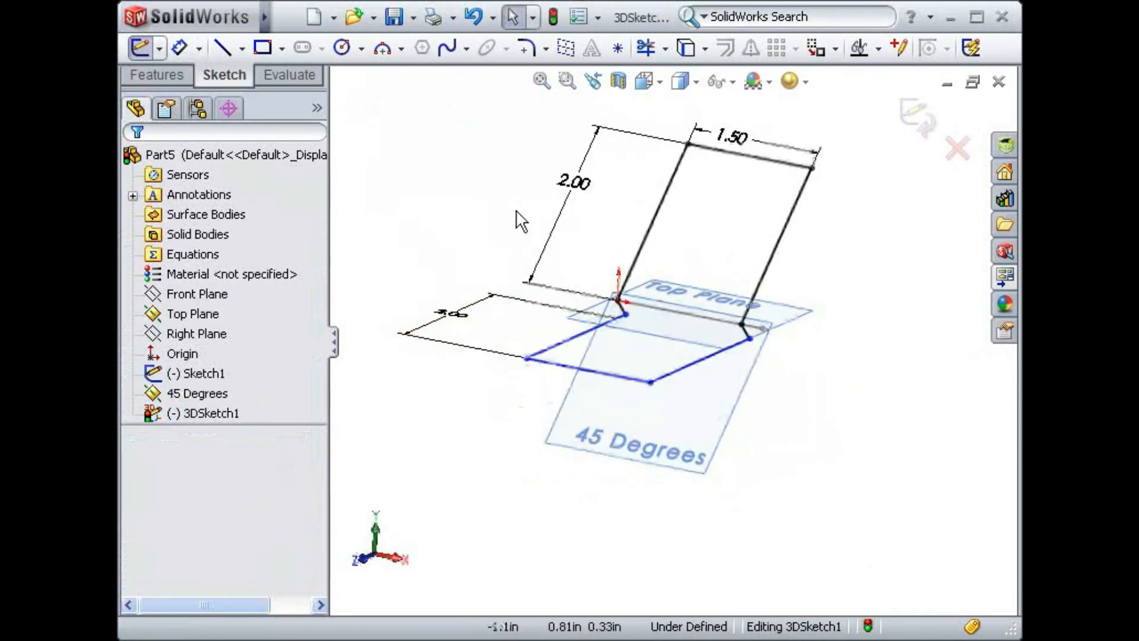
pyautogui.click(525, 48)
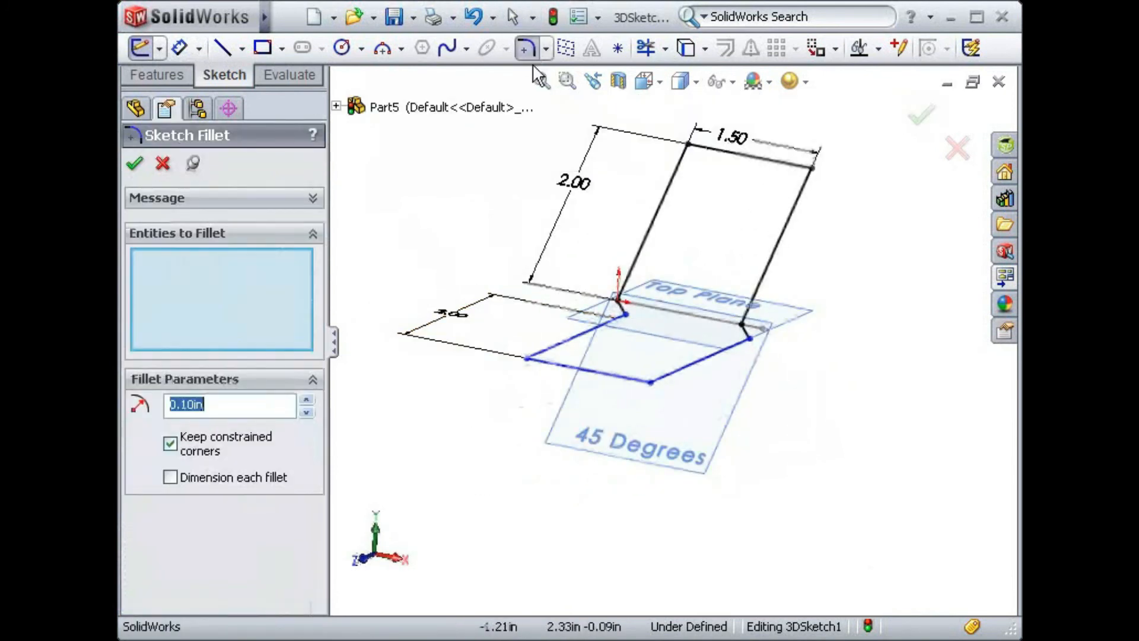
pyautogui.click(688, 145)
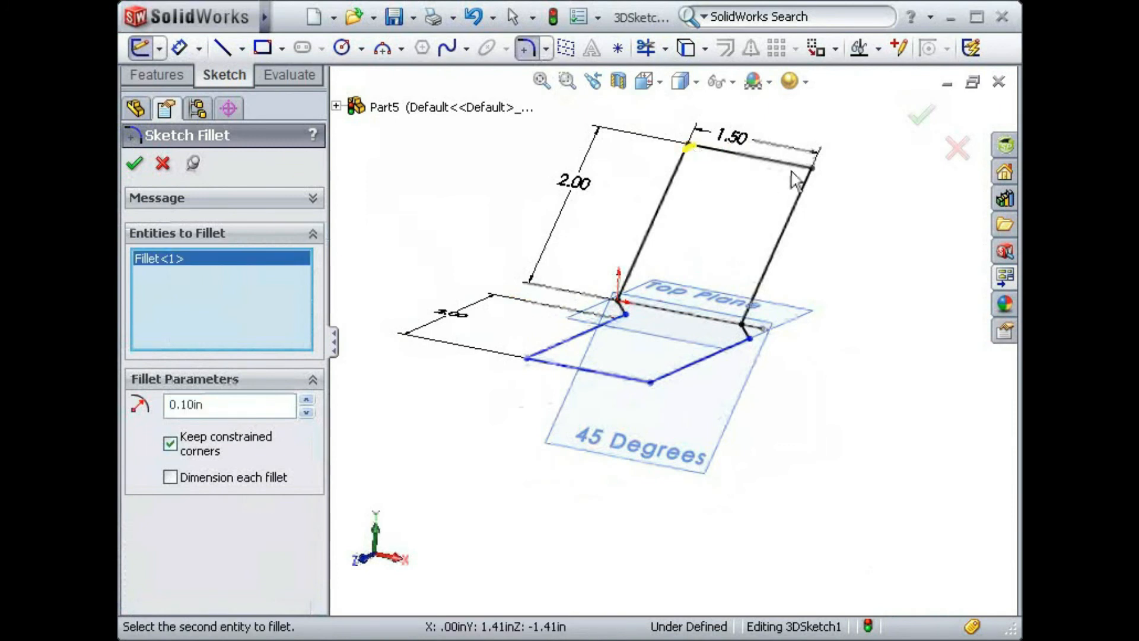
pyautogui.click(810, 170)
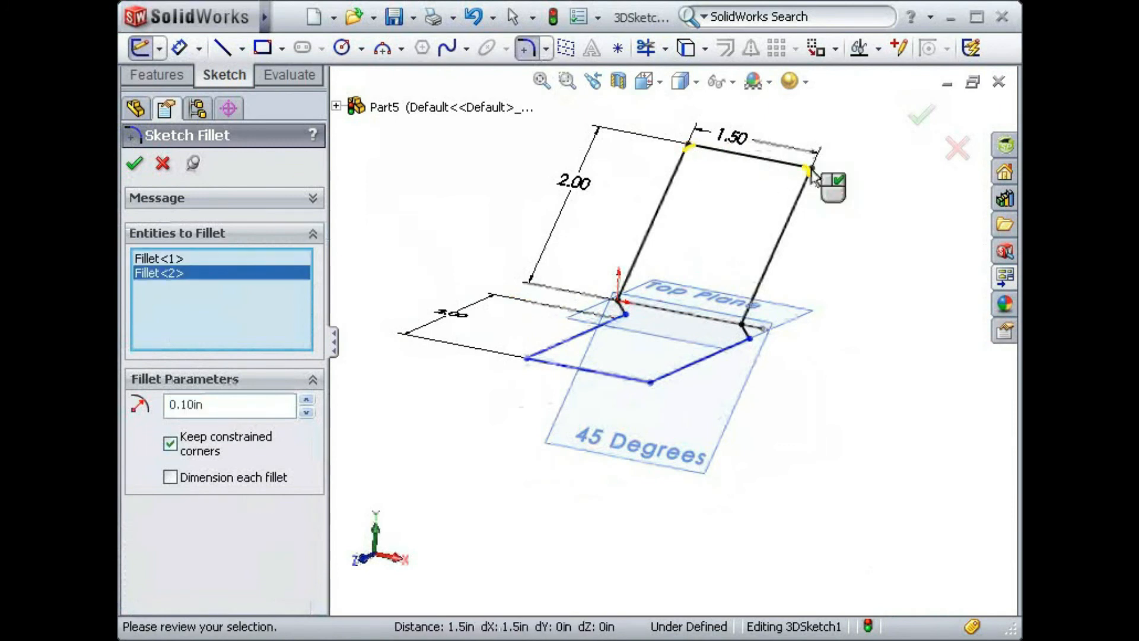
pyautogui.click(744, 325)
pyautogui.click(619, 302)
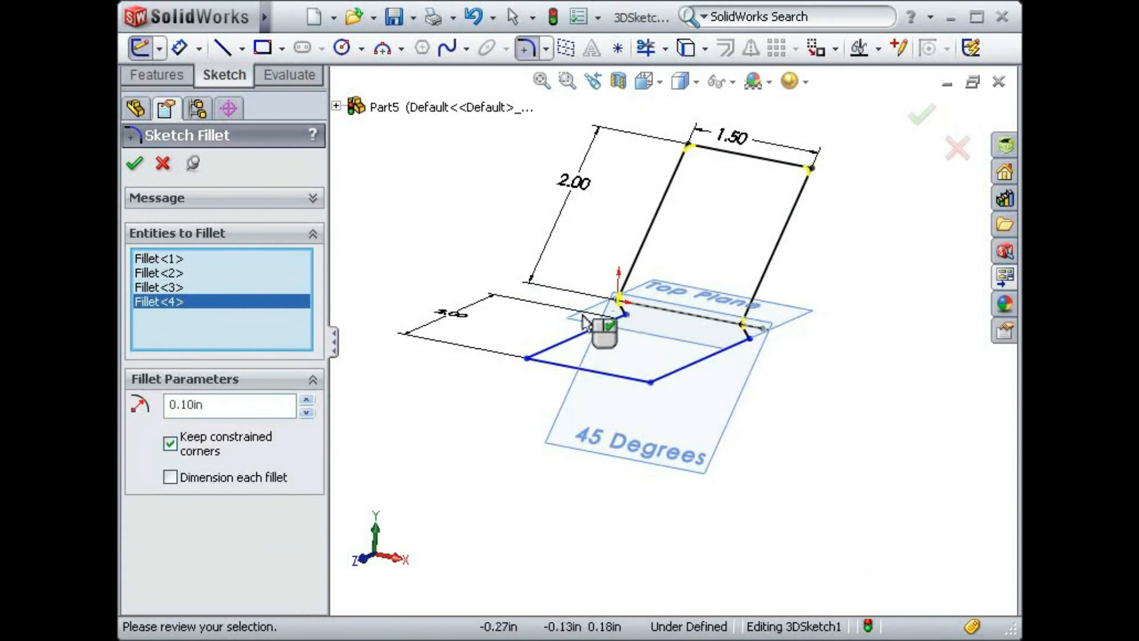
pyautogui.click(527, 359)
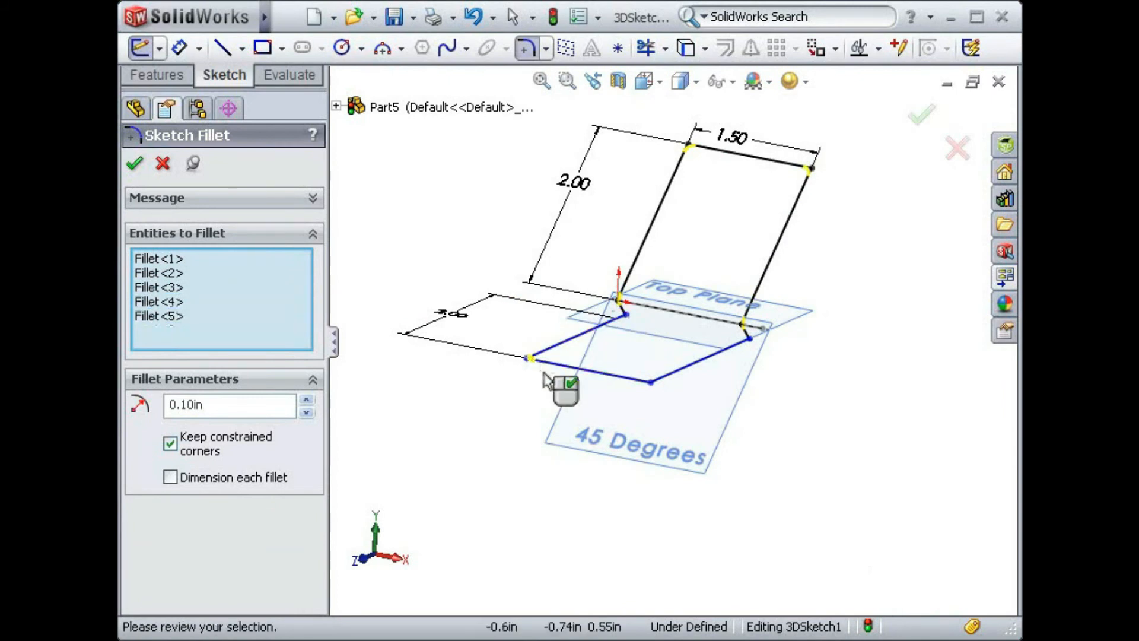
pyautogui.click(651, 383)
pyautogui.click(307, 399)
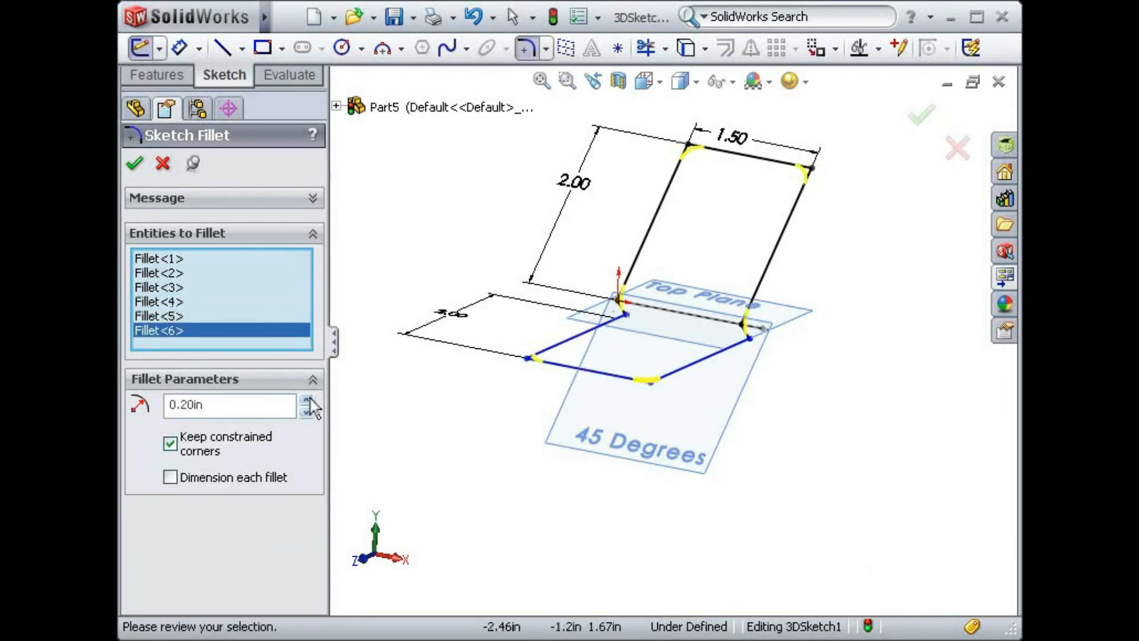
pyautogui.click(134, 165)
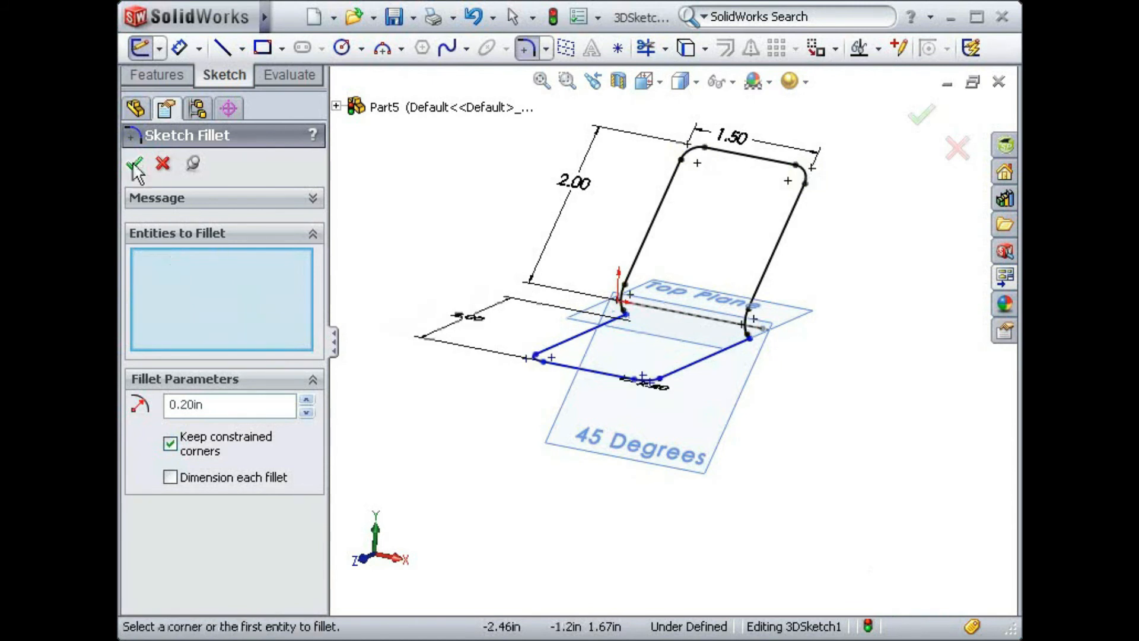
pyautogui.click(163, 163)
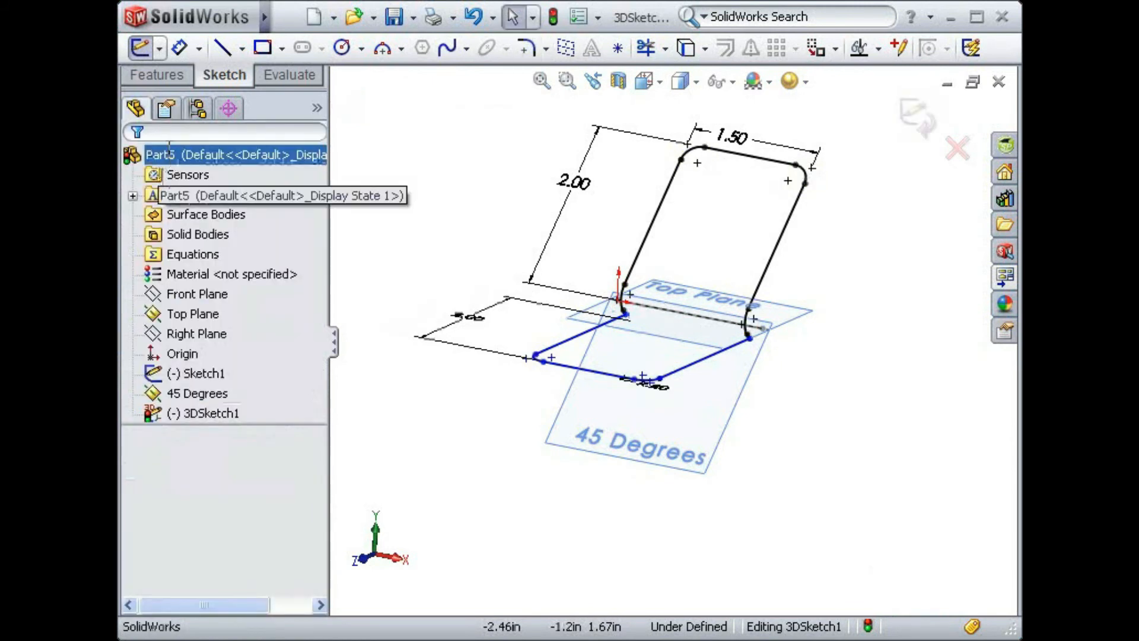
# - Exit the 3D sketch and clear the selection to view the finished filleted loop
pyautogui.click(159, 48)
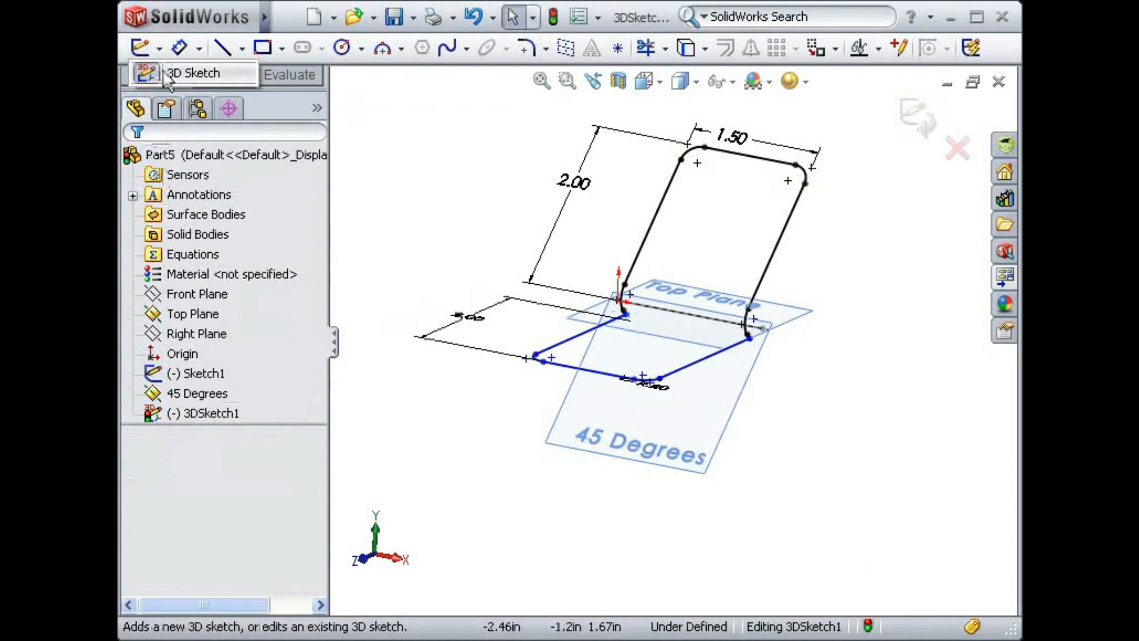
pyautogui.click(166, 73)
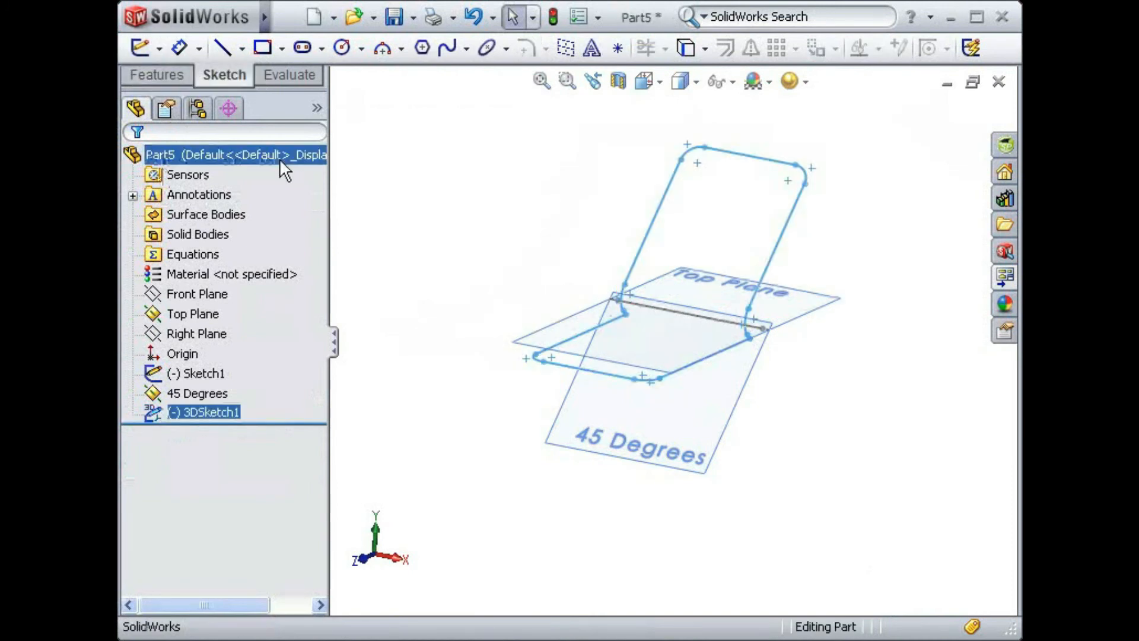
pyautogui.click(447, 272)
pyautogui.moveTo(458, 285)
pyautogui.mouseDown(button='middle')
pyautogui.moveTo(470, 234)
pyautogui.moveTo(374, 259)
pyautogui.moveTo(468, 229)
pyautogui.moveTo(534, 234)
pyautogui.moveTo(542, 282)
pyautogui.mouseUp(button='middle')
pyautogui.press('f')
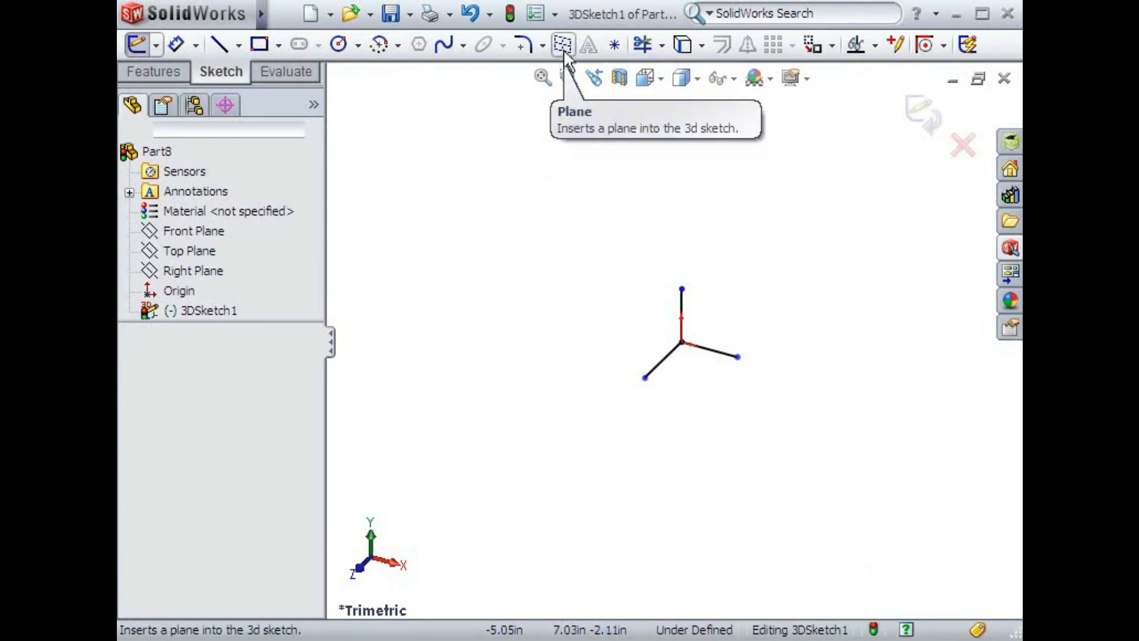
# - Insert a sketch plane without any references into the 3D sketch, then view the sketch's list of planes
pyautogui.click(284, 14)
pyautogui.click(440, 16)
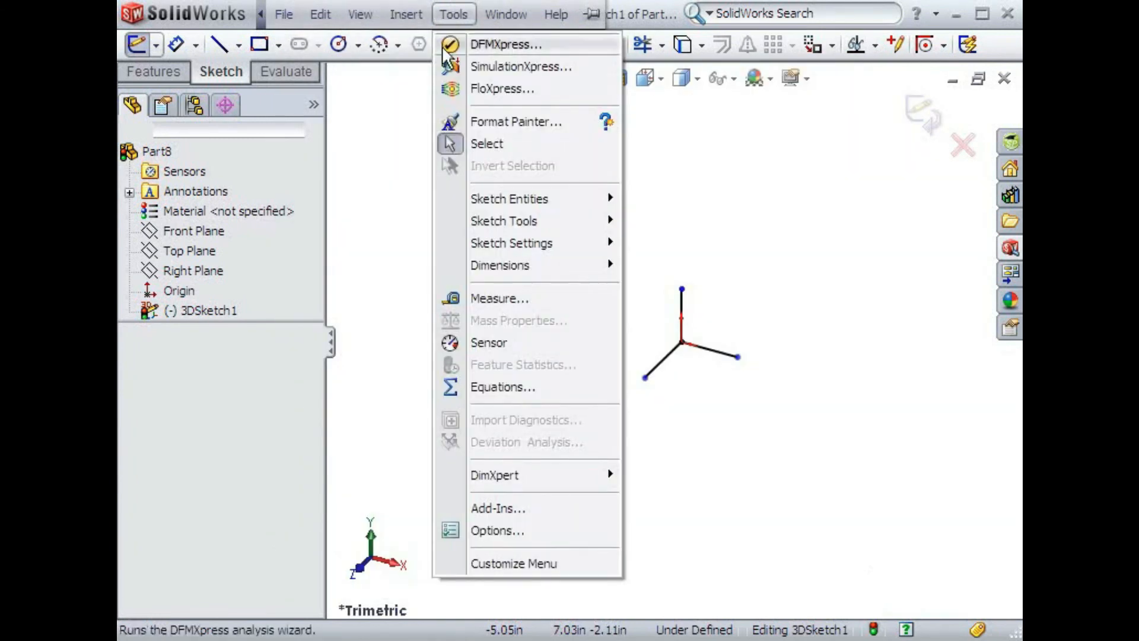
pyautogui.moveTo(482, 196)
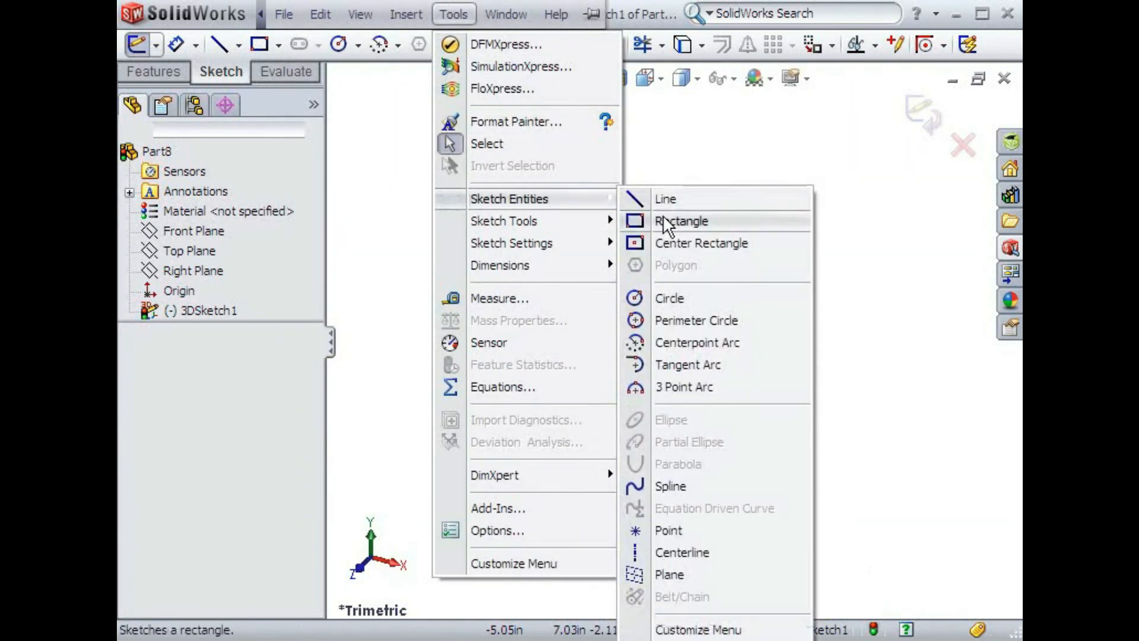
pyautogui.click(661, 569)
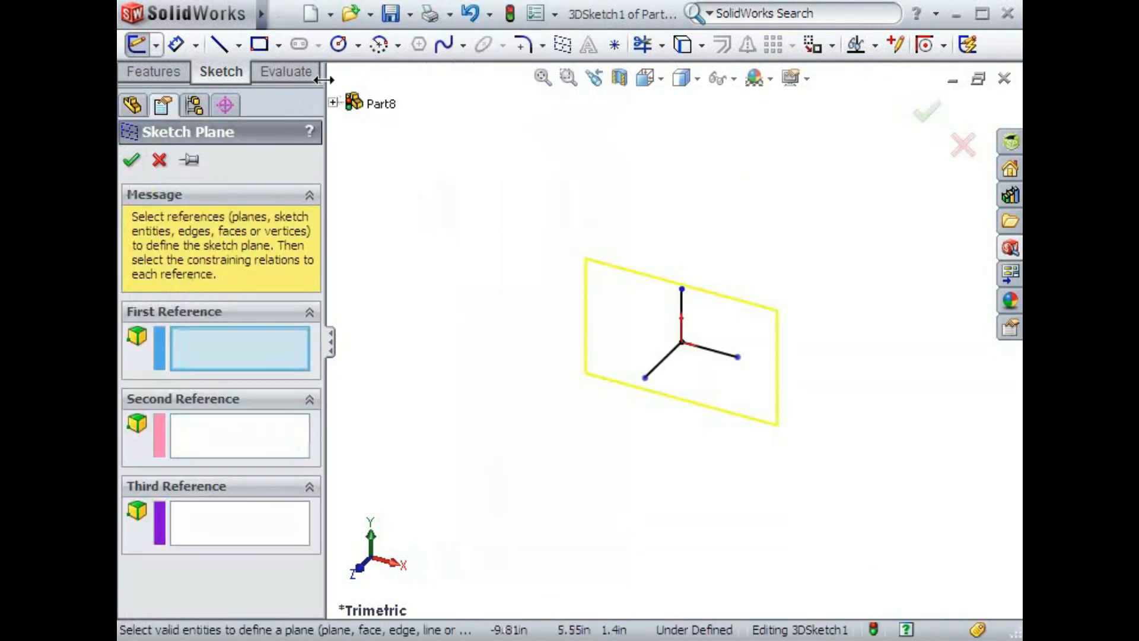
pyautogui.click(288, 17)
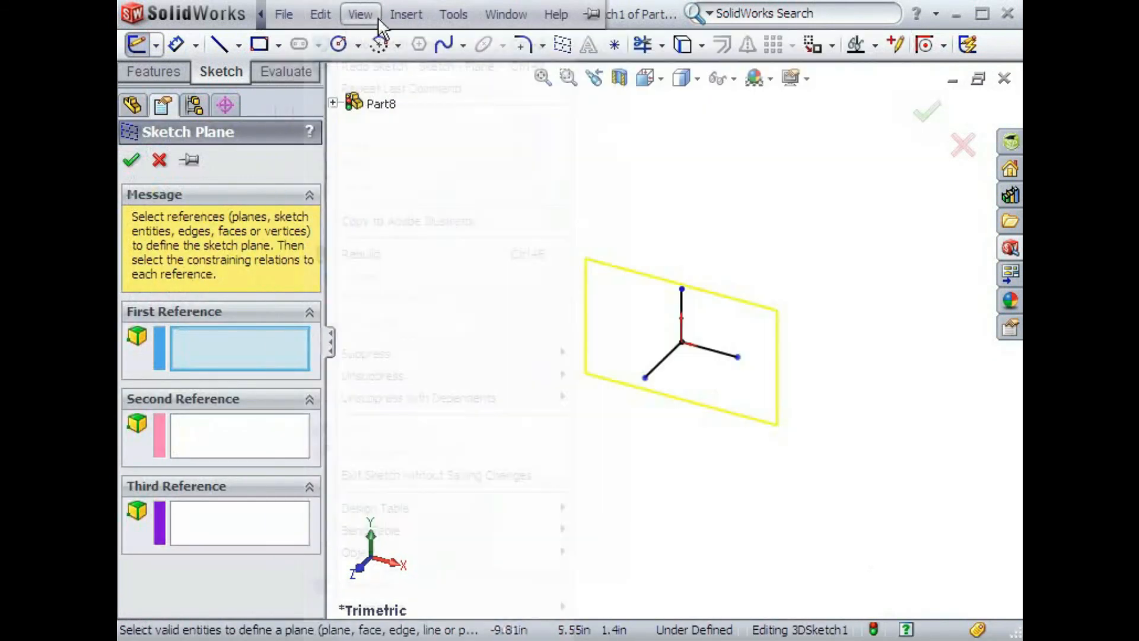
pyautogui.moveTo(398, 16)
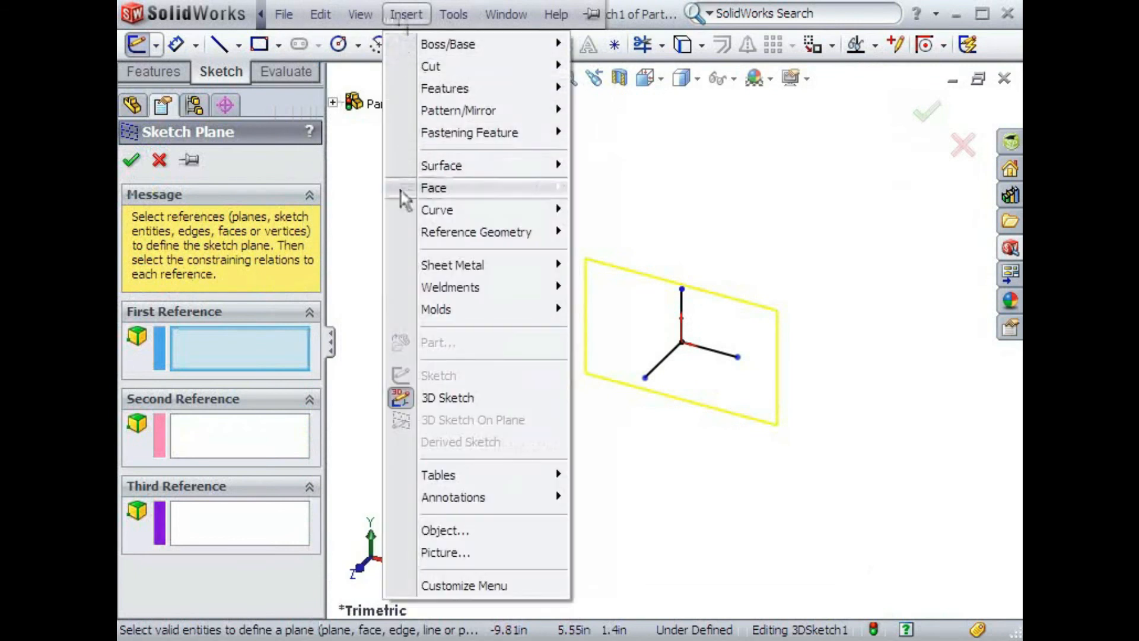
pyautogui.moveTo(399, 233)
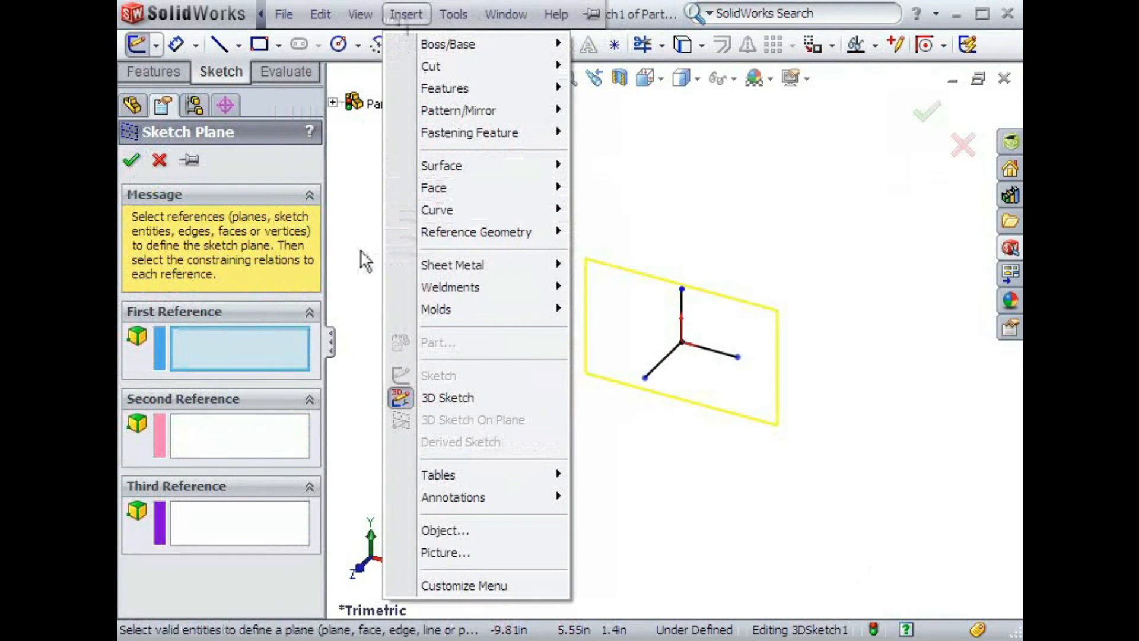
pyautogui.click(301, 250)
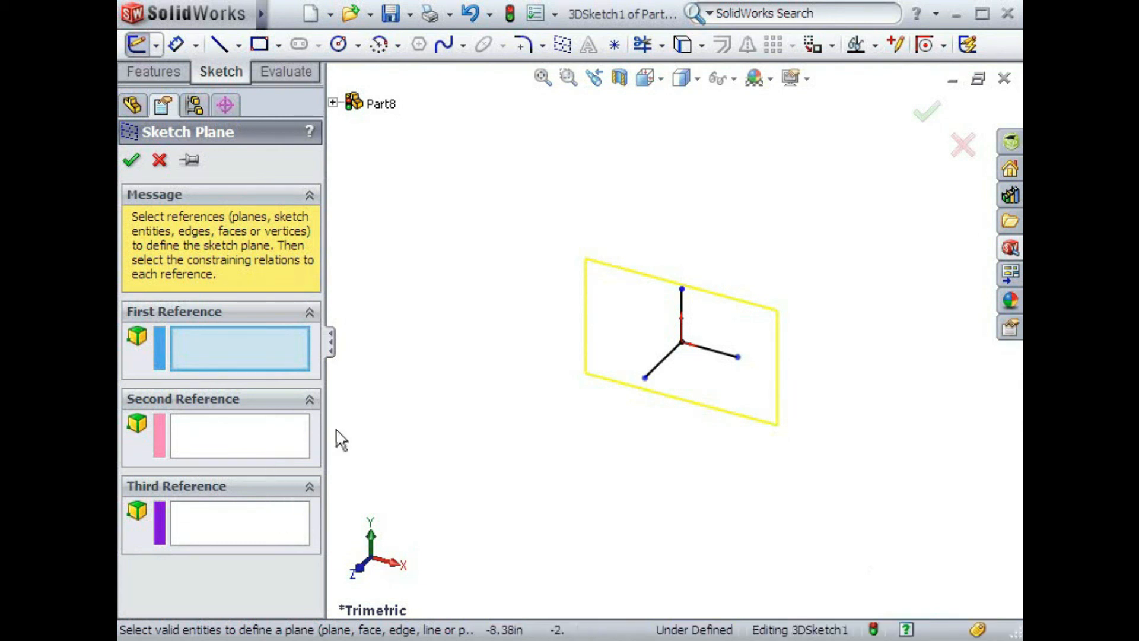
pyautogui.click(131, 160)
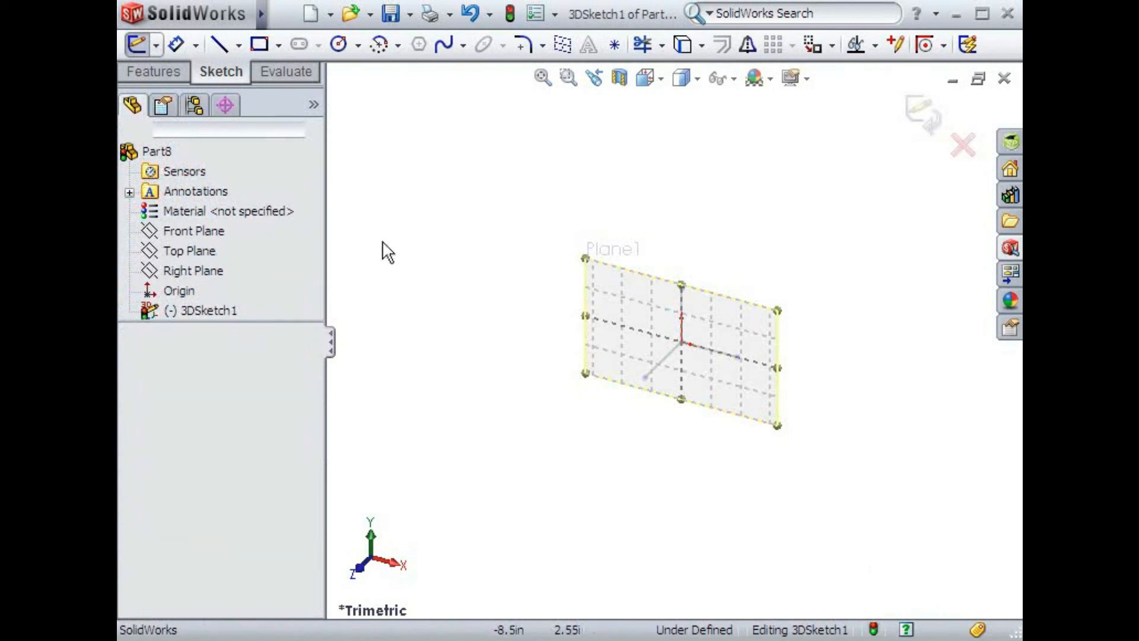
pyautogui.click(164, 107)
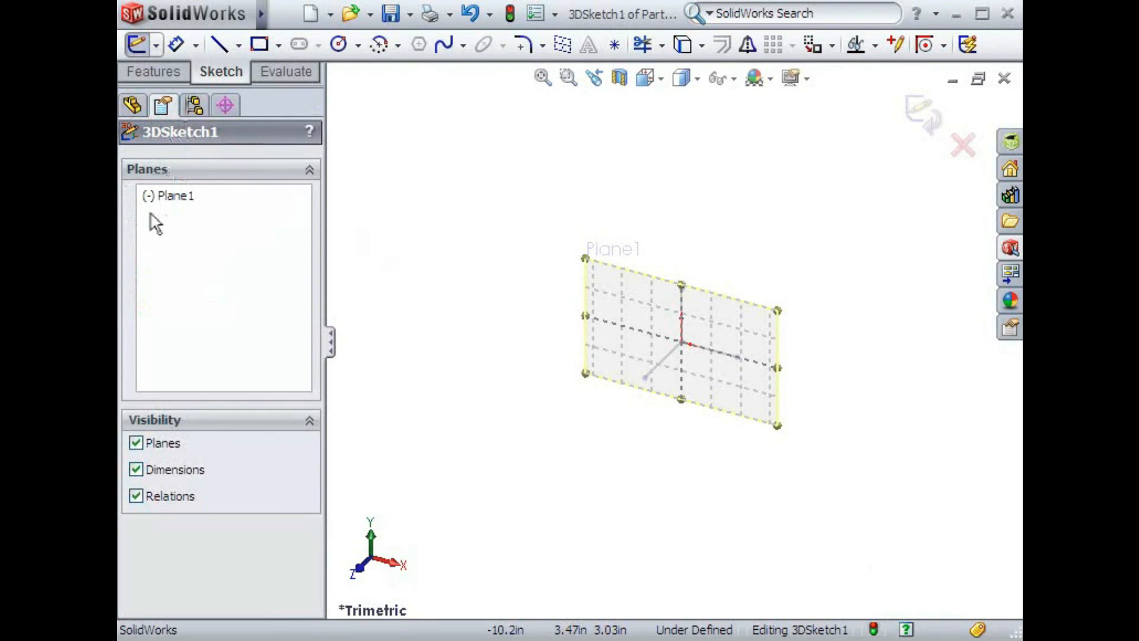
pyautogui.click(132, 105)
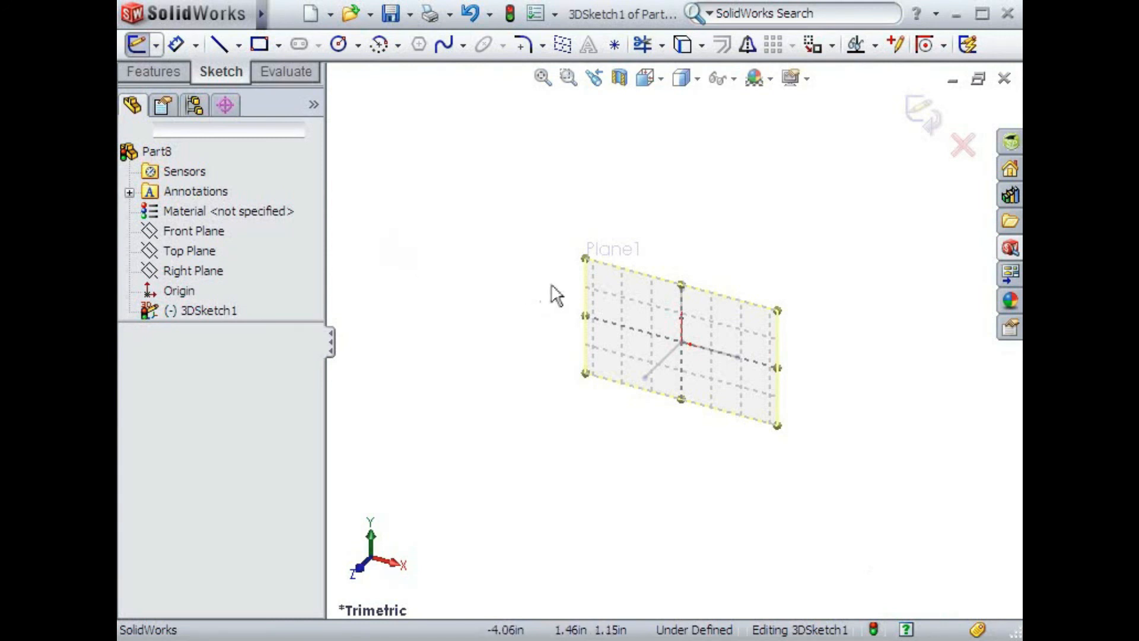
# - Swing the new sketch plane freely out of position, then constrain it parallel to the Front Plane
pyautogui.moveTo(582, 300)
pyautogui.mouseDown()
pyautogui.moveTo(554, 315)
pyautogui.moveTo(554, 293)
pyautogui.mouseUp()
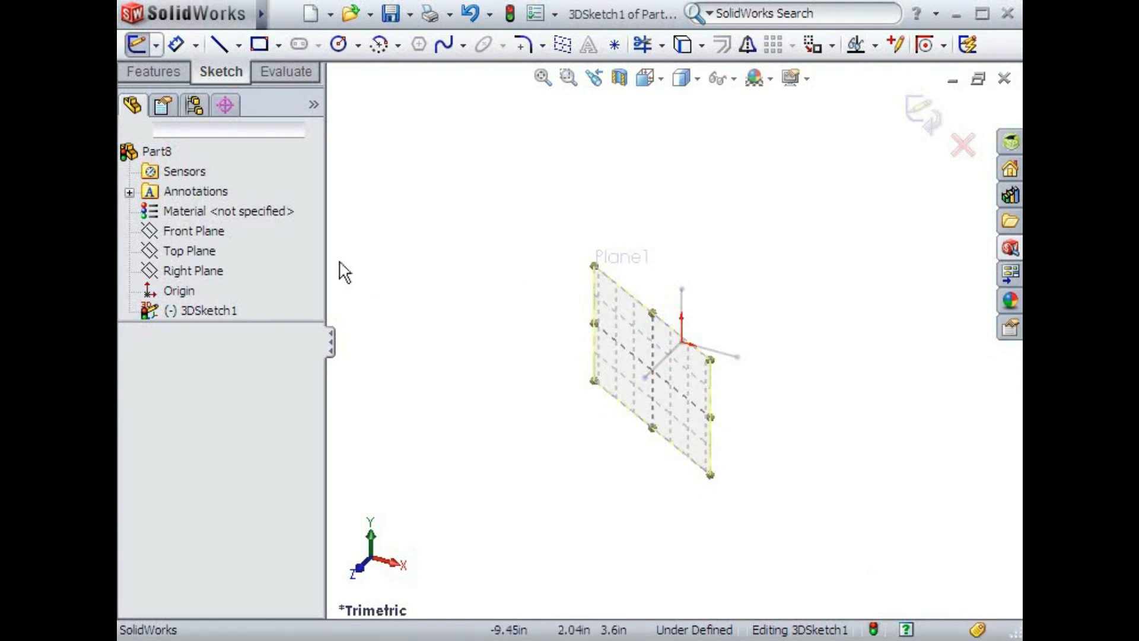
pyautogui.click(219, 233)
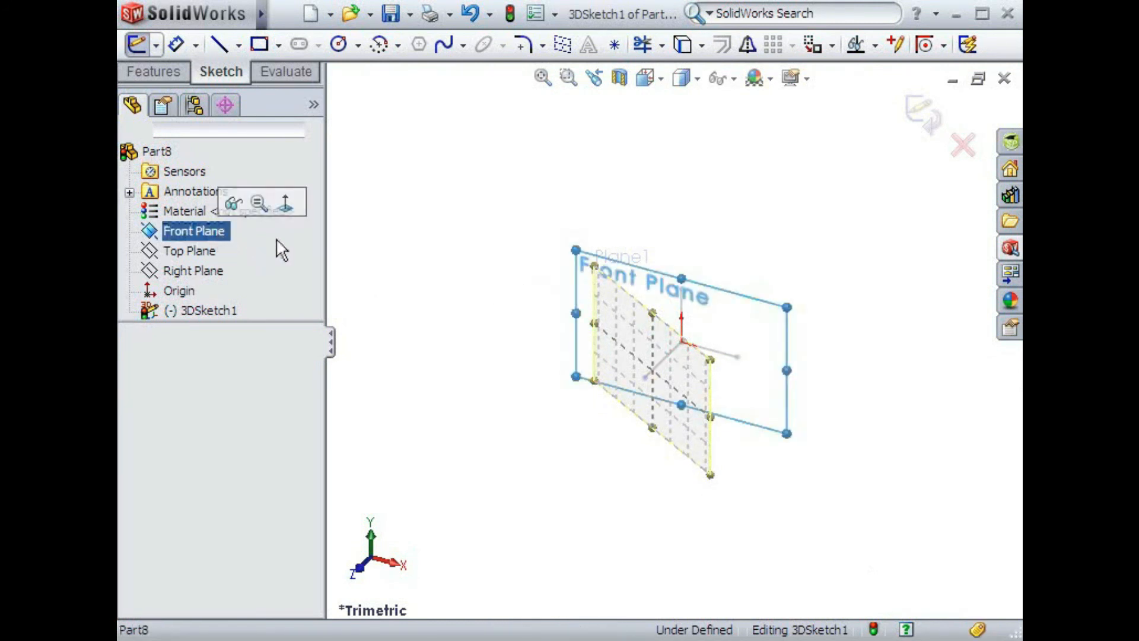
pyautogui.click(604, 289)
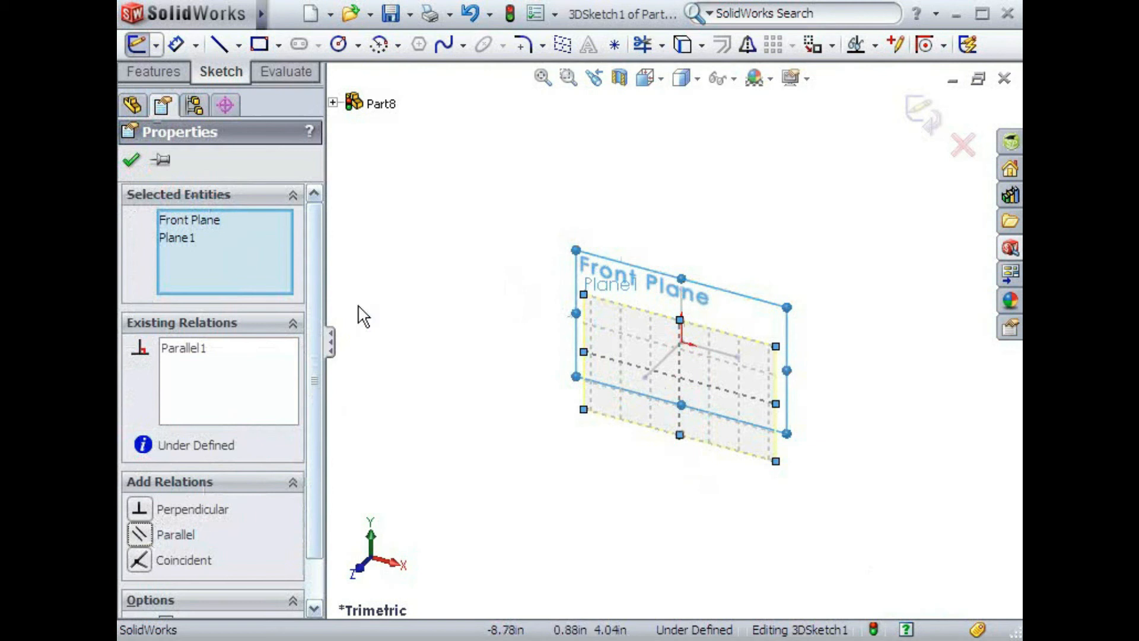
pyautogui.click(395, 284)
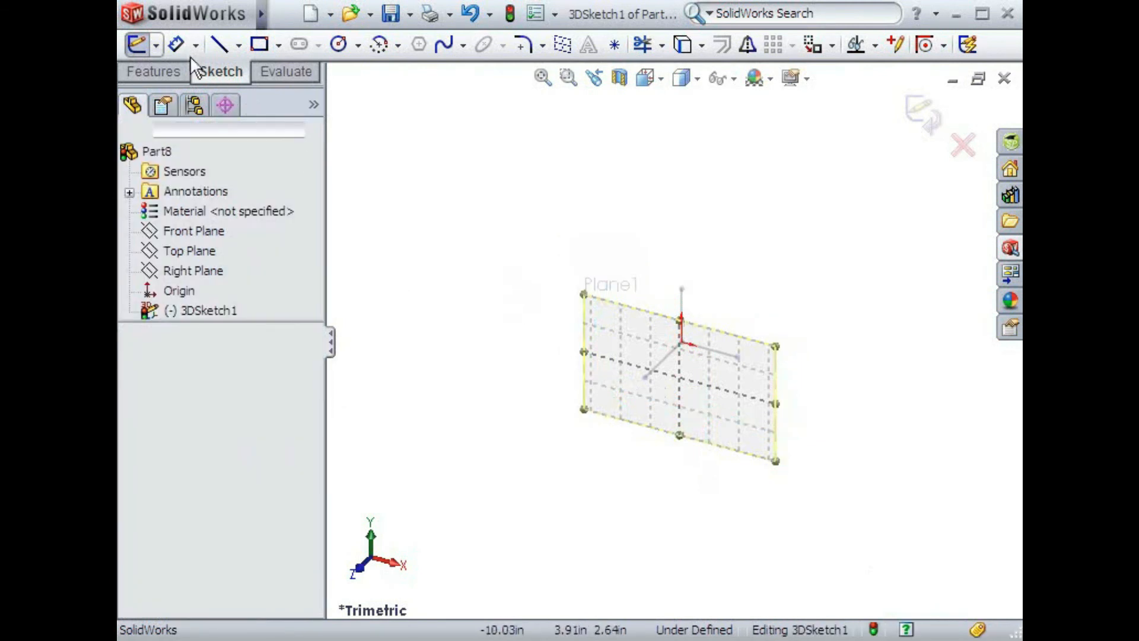
# - Dimension the new sketch plane 0.5 in from the free endpoint of the line along Z
pyautogui.click(175, 43)
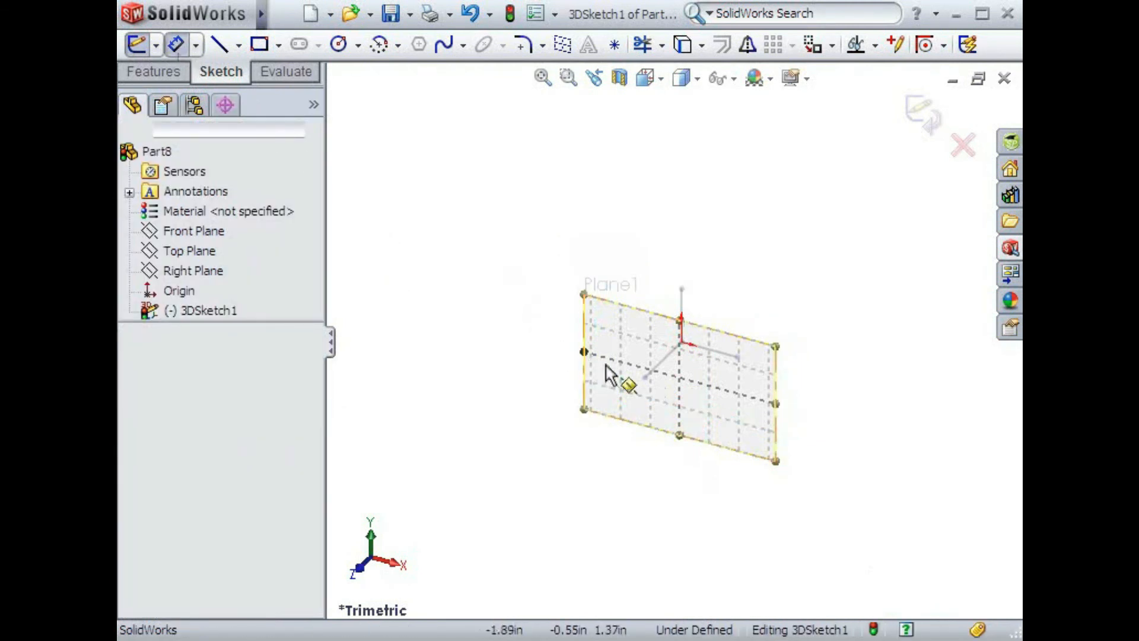
pyautogui.click(613, 303)
pyautogui.click(611, 290)
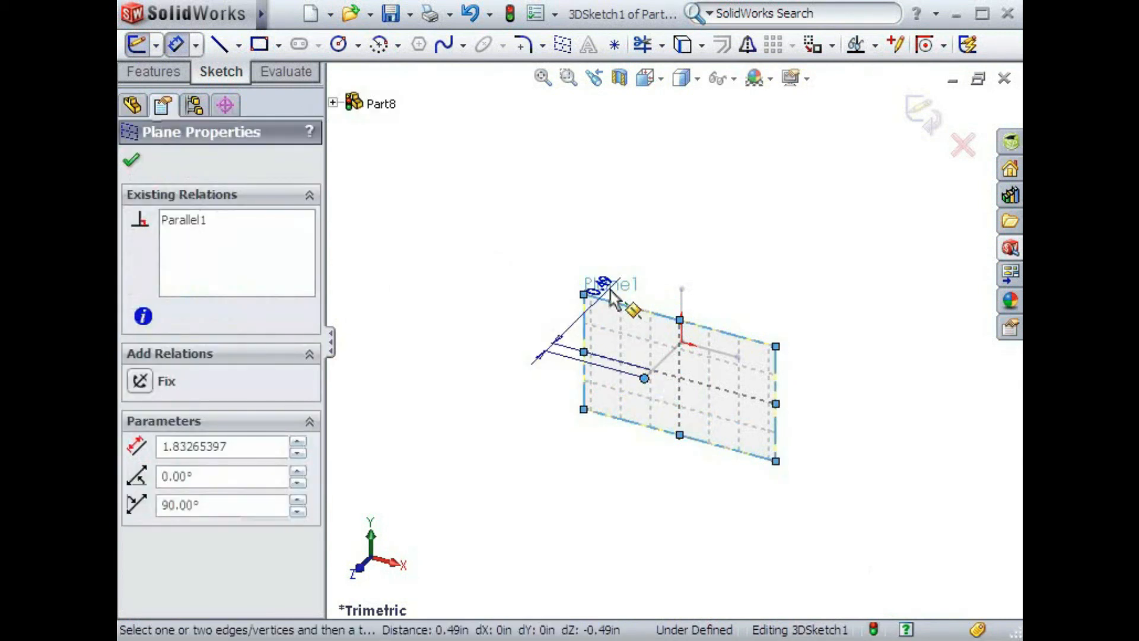
pyautogui.click(531, 283)
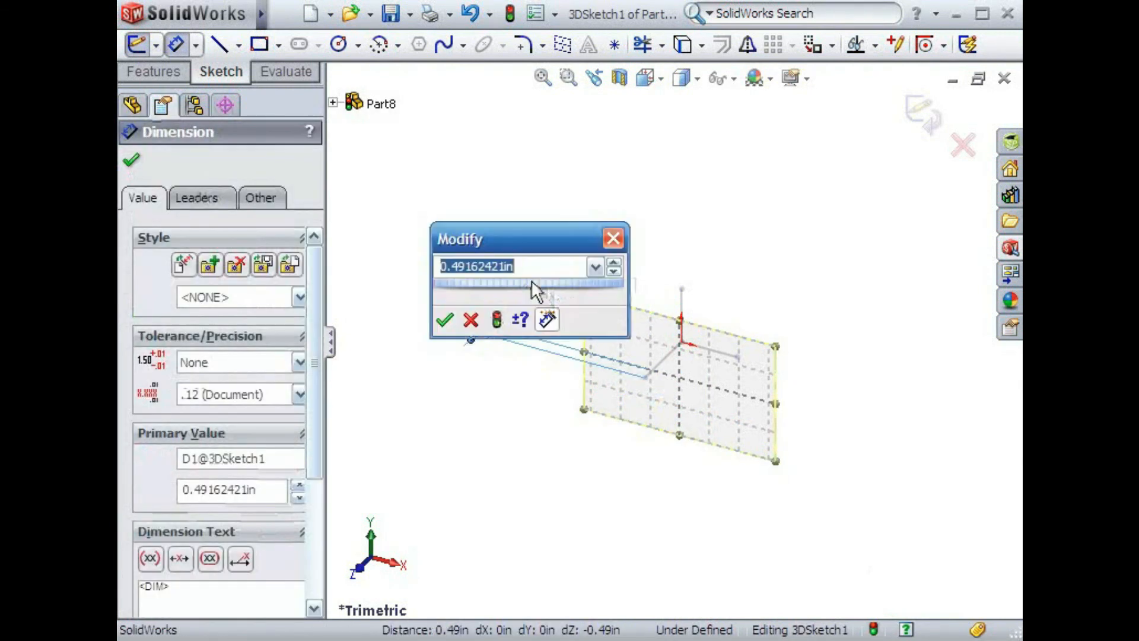
pyautogui.write('.5')
pyautogui.press('Return')
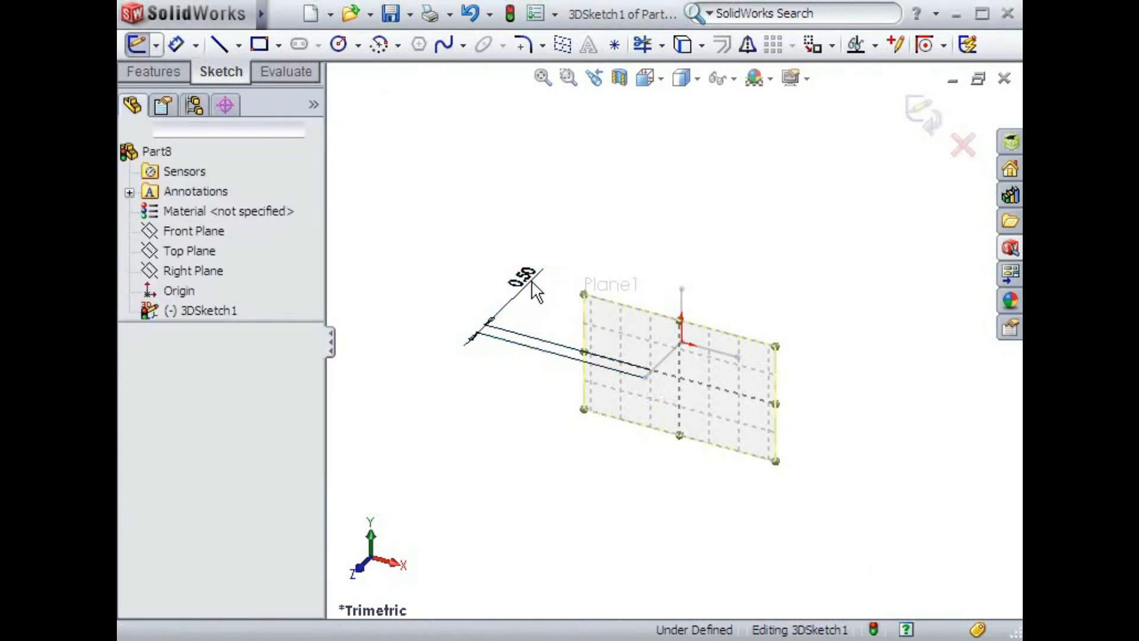
# - Pull the Z line's free endpoint toward the origin, dimension the line to 1.5 in and finish dimensioning
pyautogui.moveTo(645, 380)
pyautogui.mouseDown()
pyautogui.moveTo(611, 408)
pyautogui.moveTo(608, 397)
pyautogui.moveTo(653, 368)
pyautogui.mouseUp()
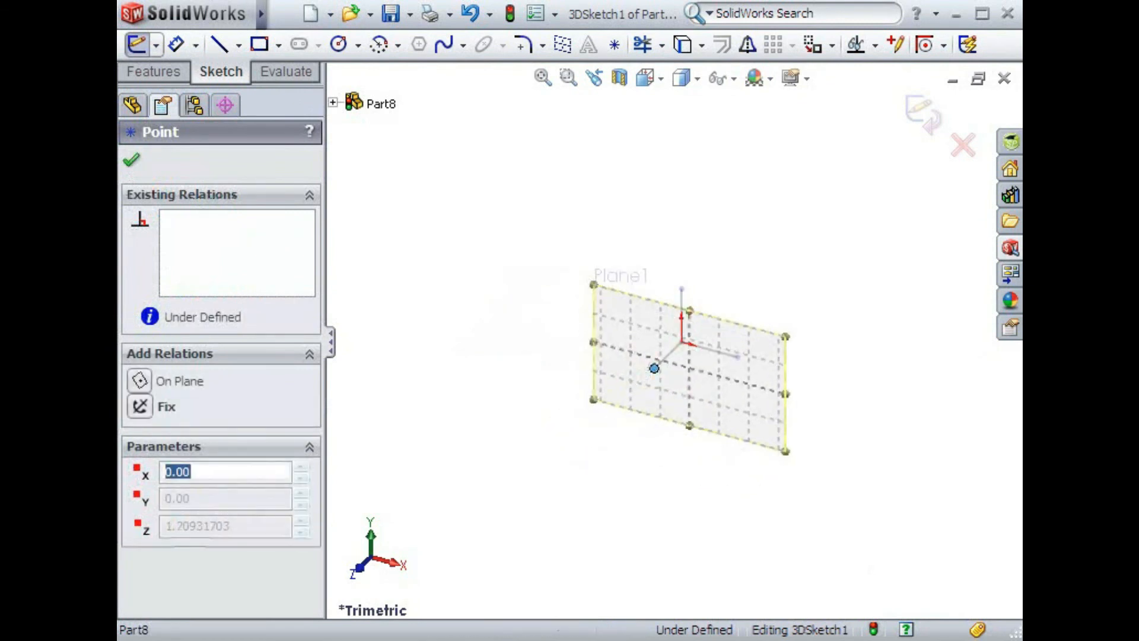
pyautogui.click(564, 335)
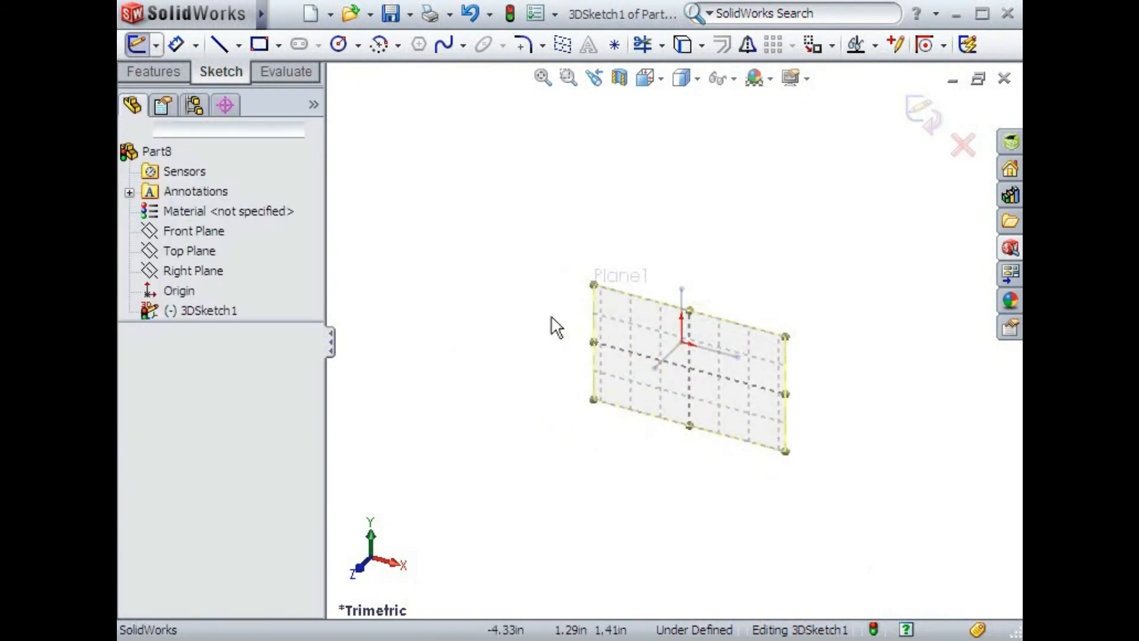
pyautogui.click(177, 44)
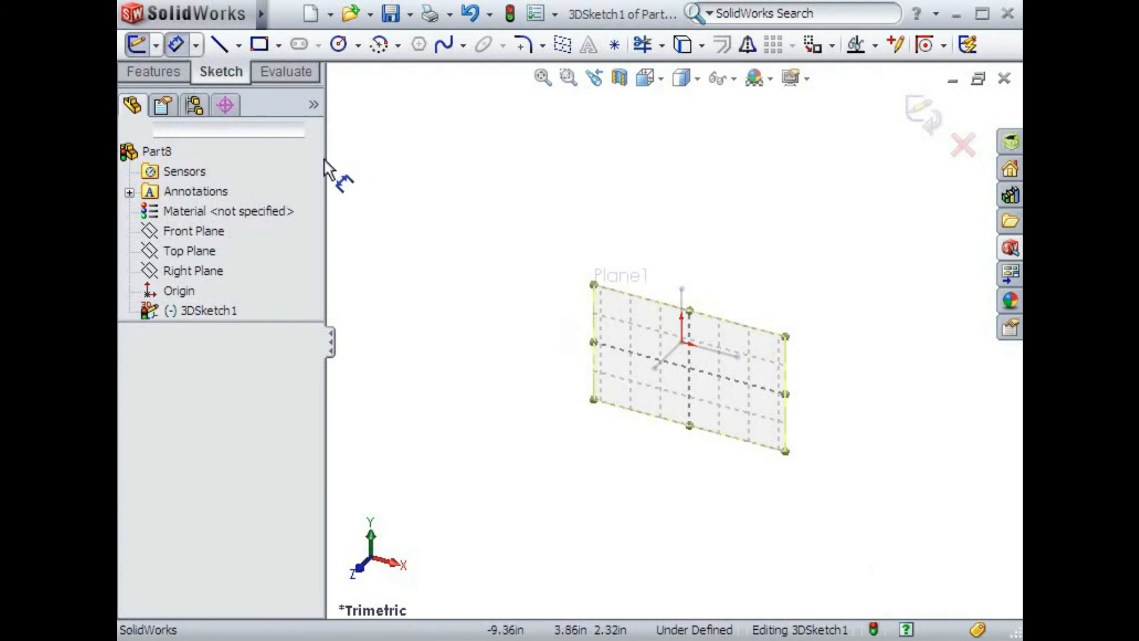
pyautogui.click(665, 358)
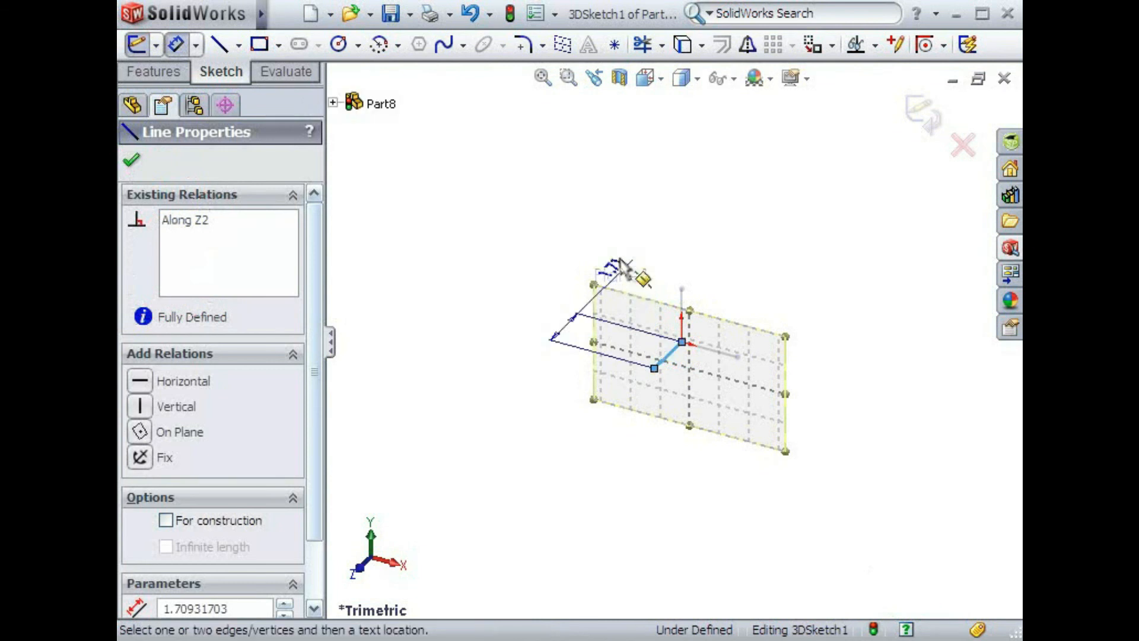
pyautogui.click(568, 265)
pyautogui.write('1.5')
pyautogui.press('Return')
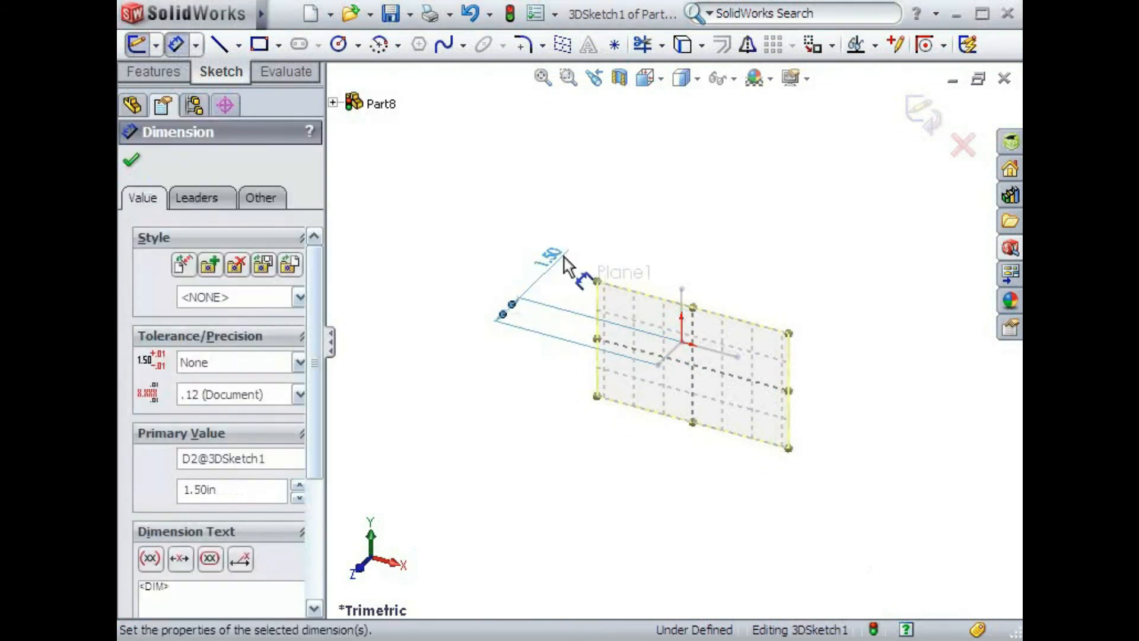
pyautogui.press('Escape')
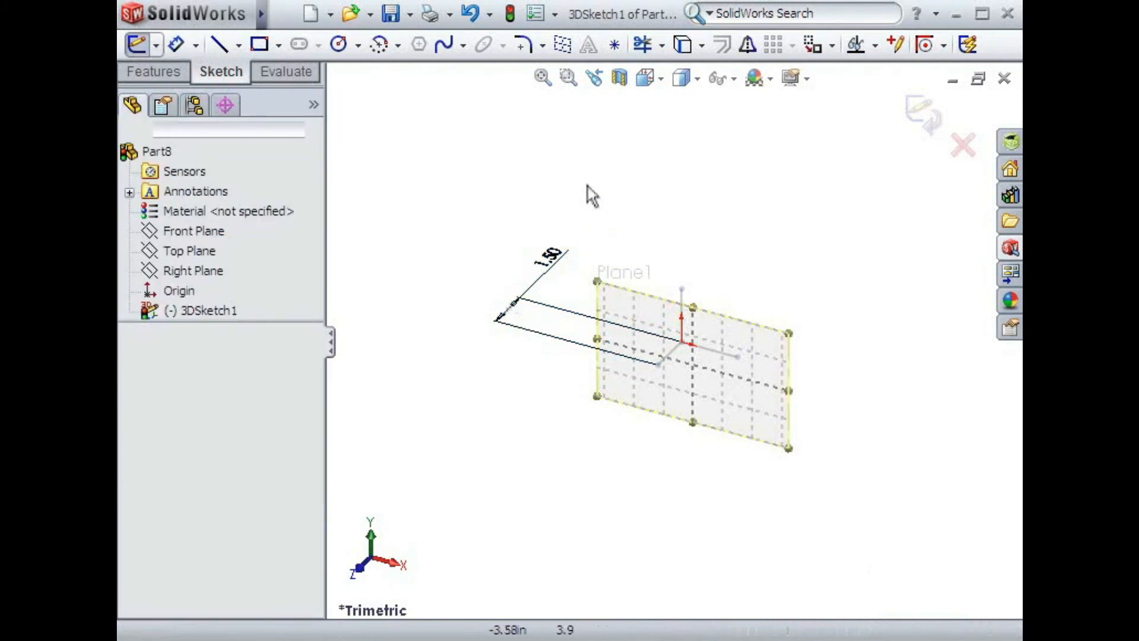
# - Insert a second sketch plane coincident with the vertical line and at 45 degrees to the Right Plane
pyautogui.click(563, 46)
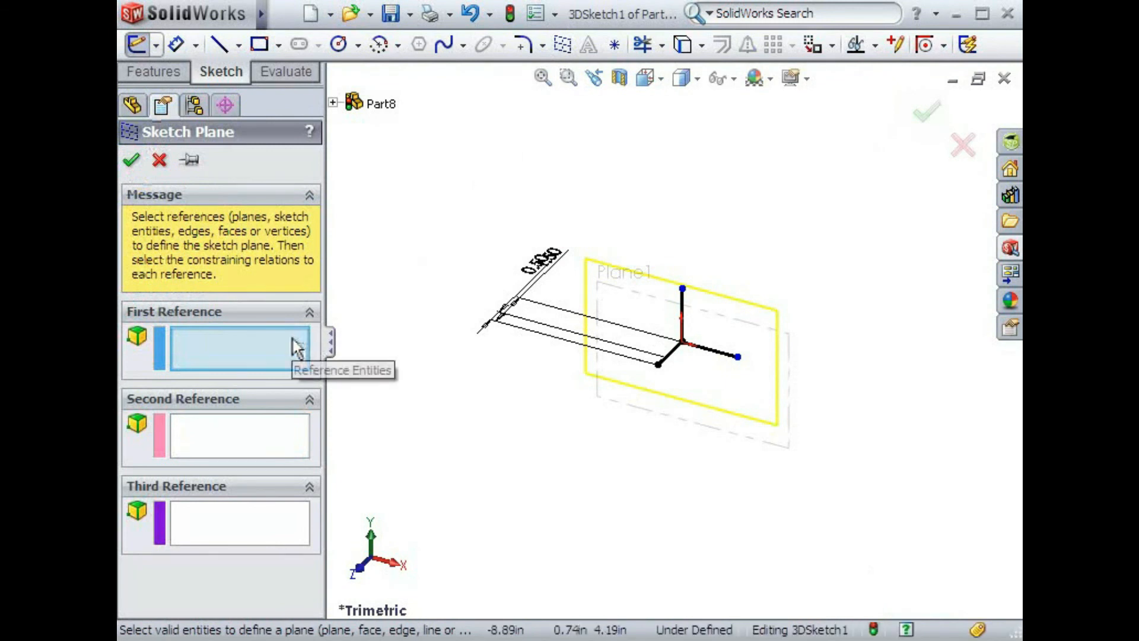
pyautogui.click(682, 324)
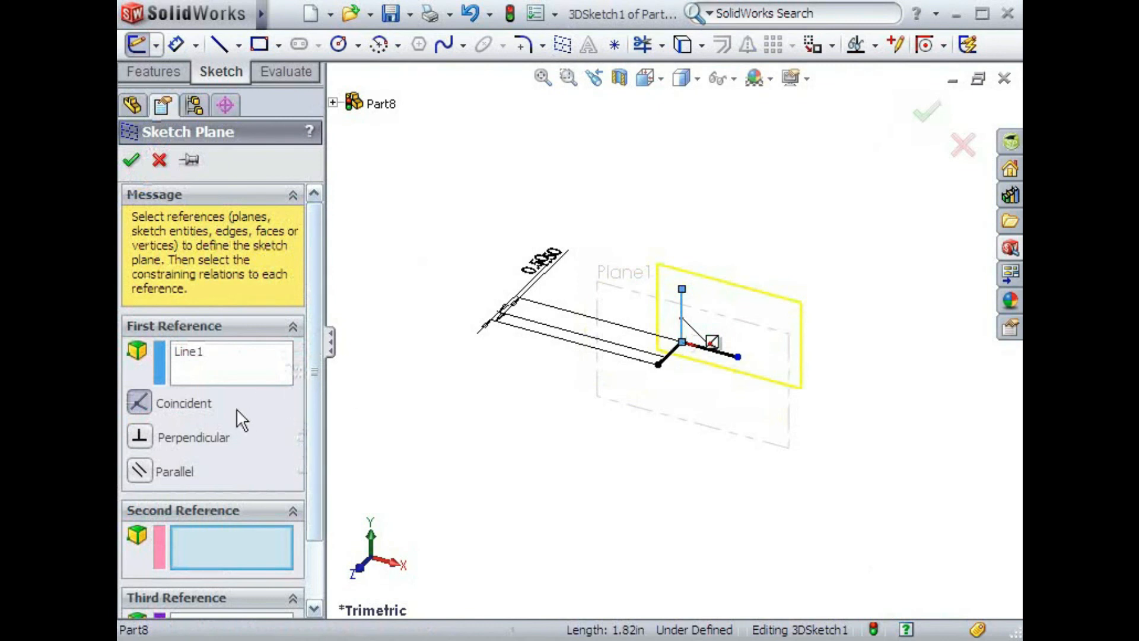
pyautogui.click(142, 411)
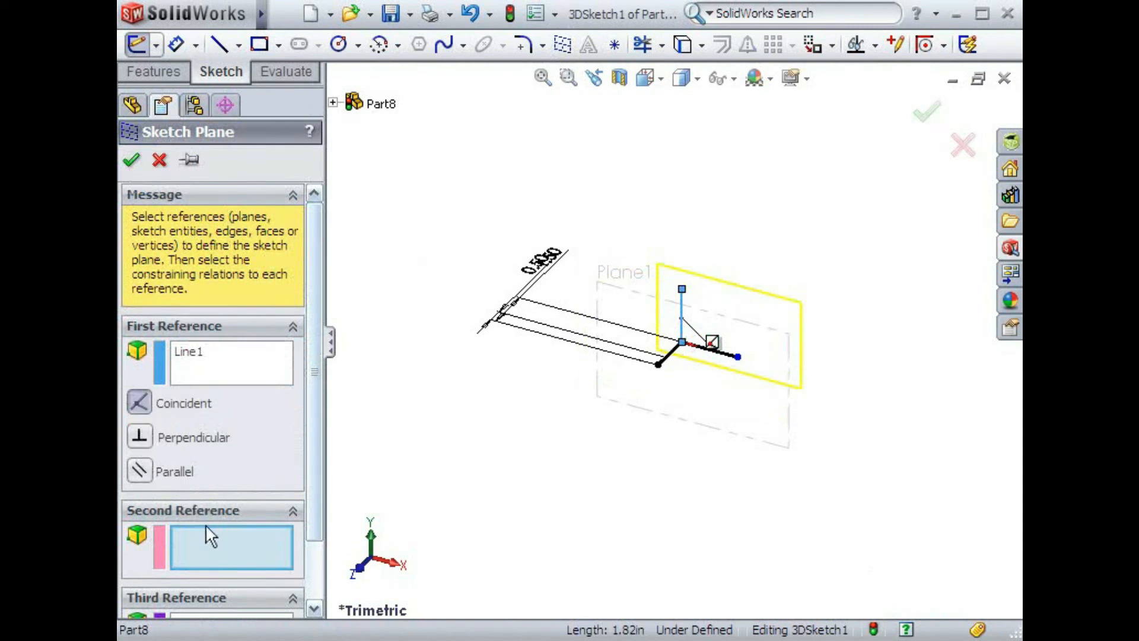
pyautogui.click(334, 103)
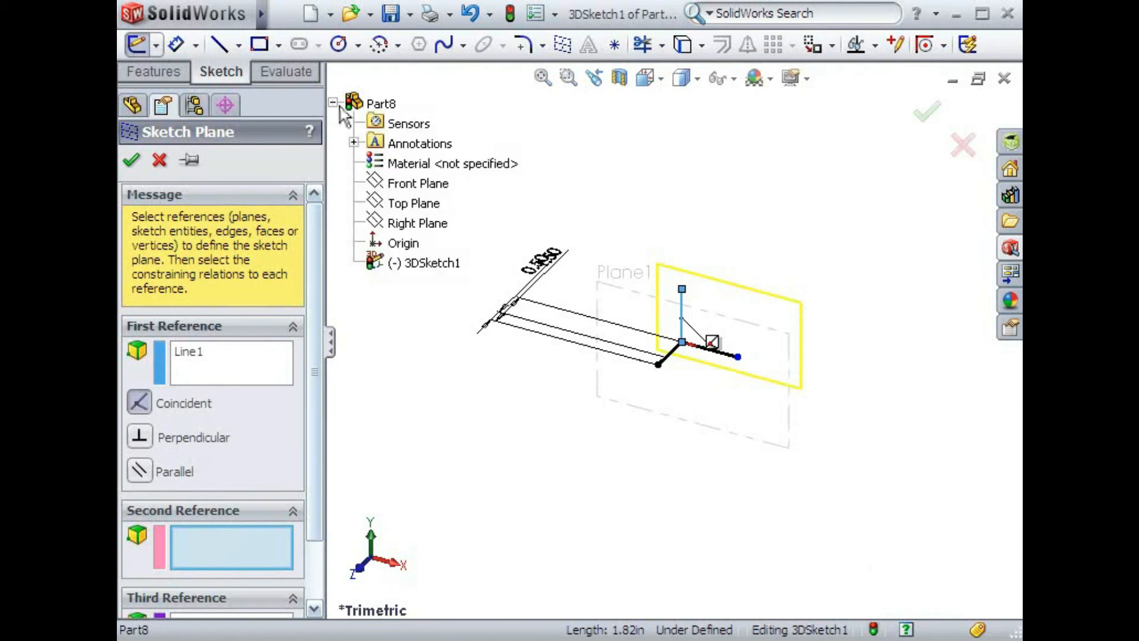
pyautogui.click(387, 223)
pyautogui.moveTo(317, 313); pyautogui.dragTo(318, 432)
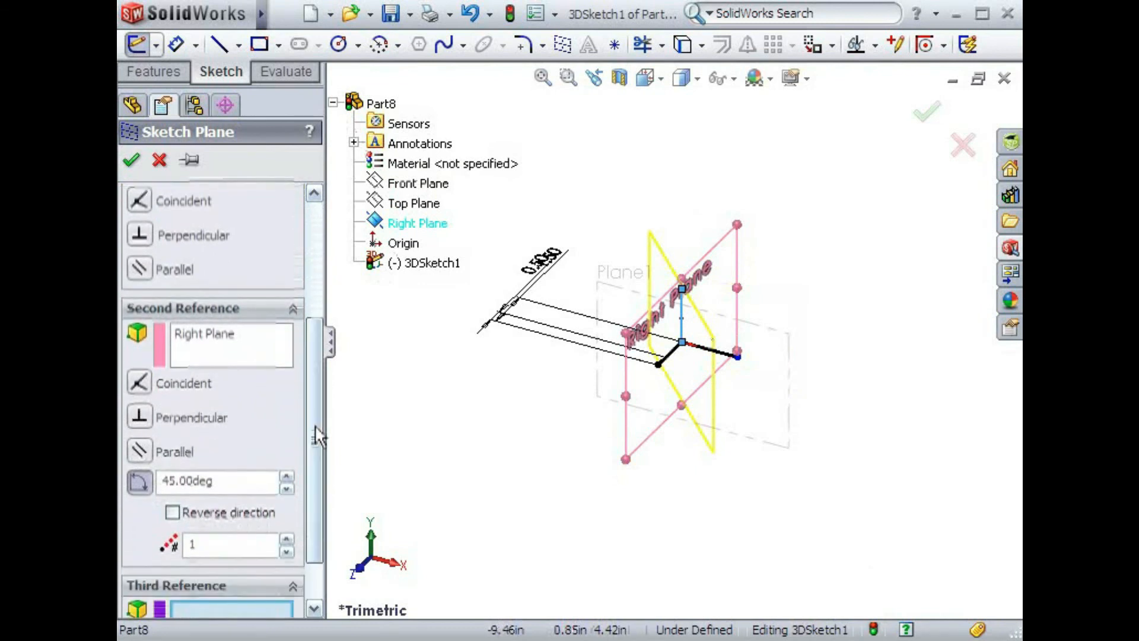
pyautogui.doubleClick(241, 477)
pyautogui.write('45')
pyautogui.press('Return')
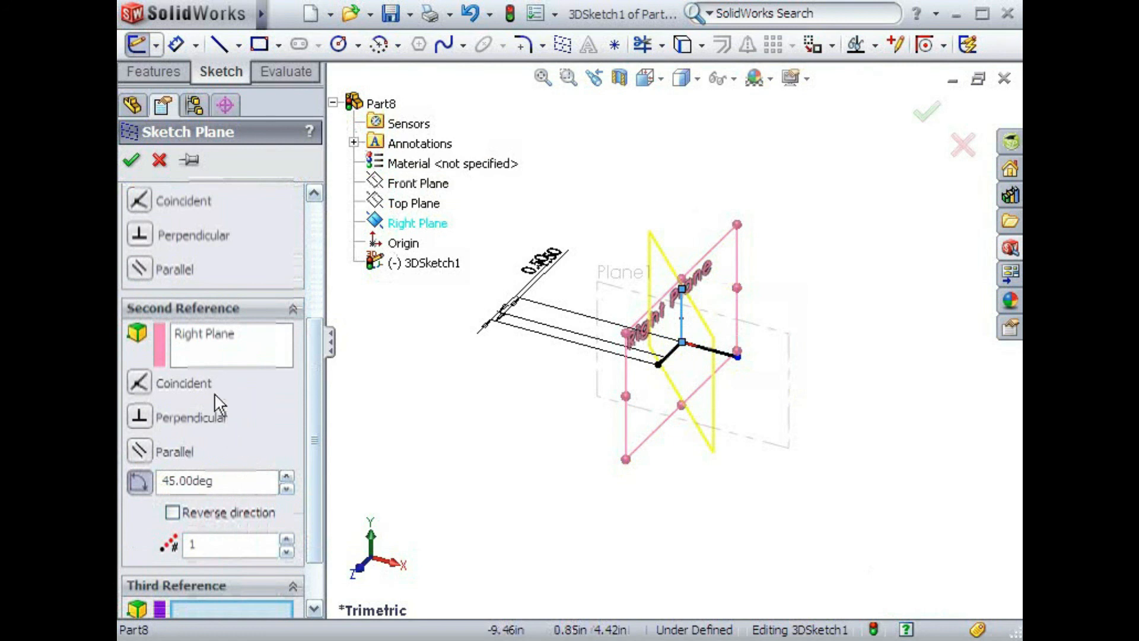
pyautogui.click(132, 165)
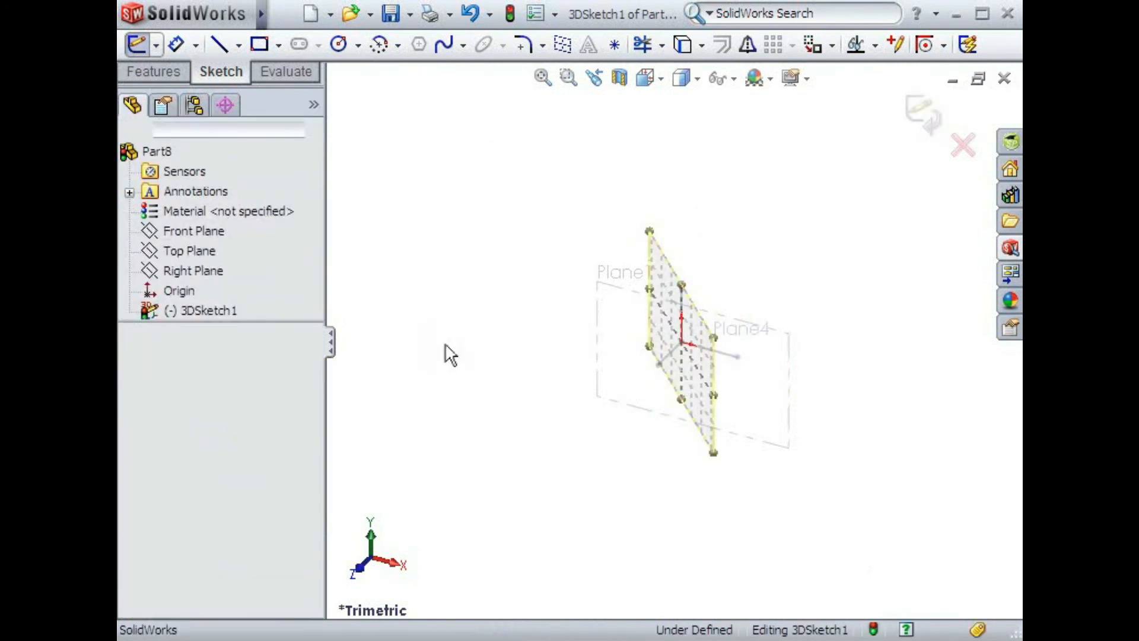
# - Activate Plane1 for sketching, deactivate it, and make the 45-degree plane active again with nothing selected
pyautogui.press('f')
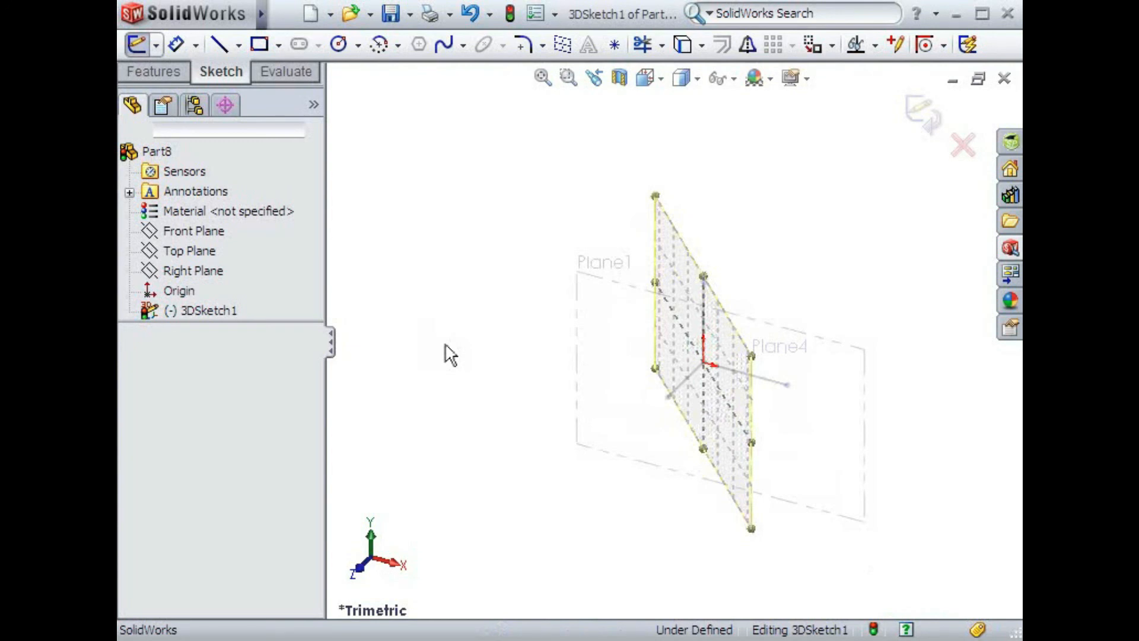
pyautogui.doubleClick(589, 271)
pyautogui.click(540, 270)
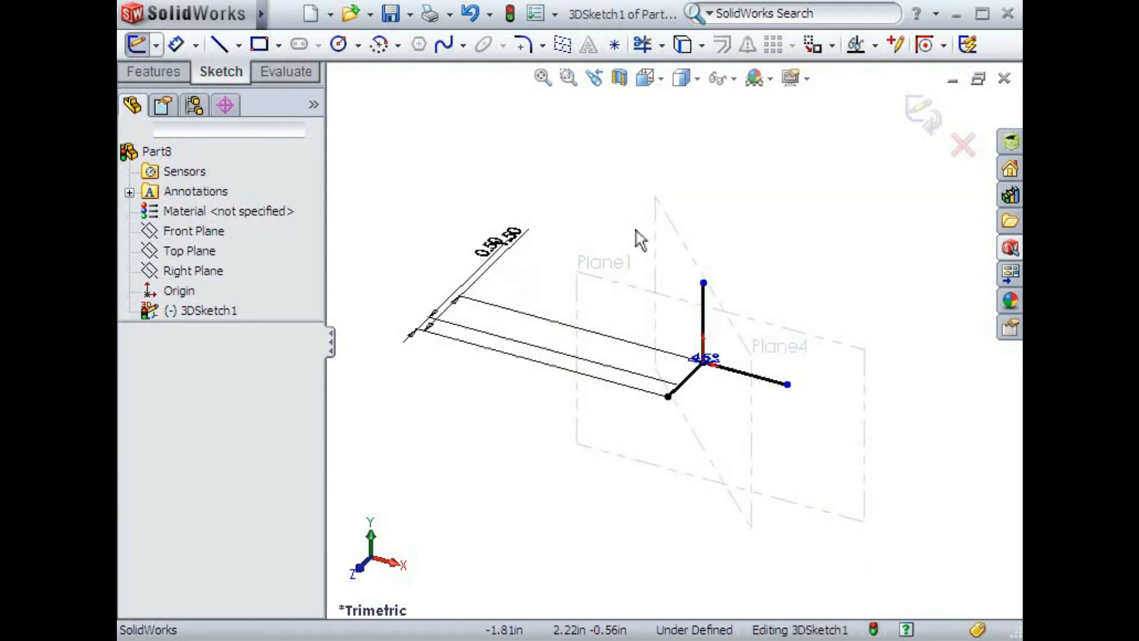
pyautogui.click(673, 239)
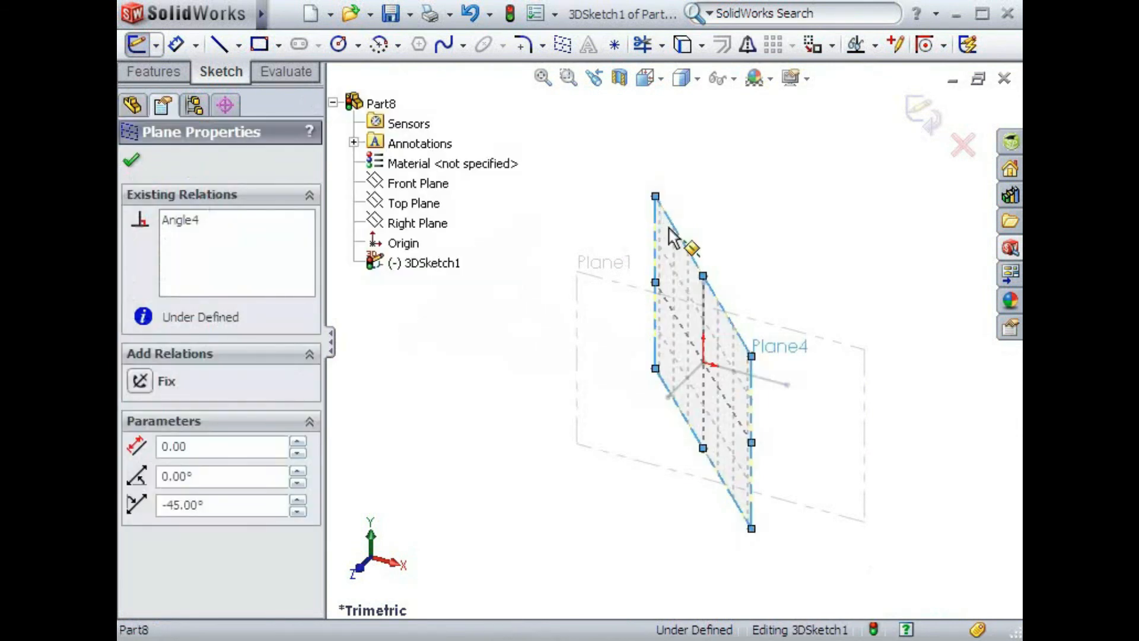
pyautogui.click(584, 186)
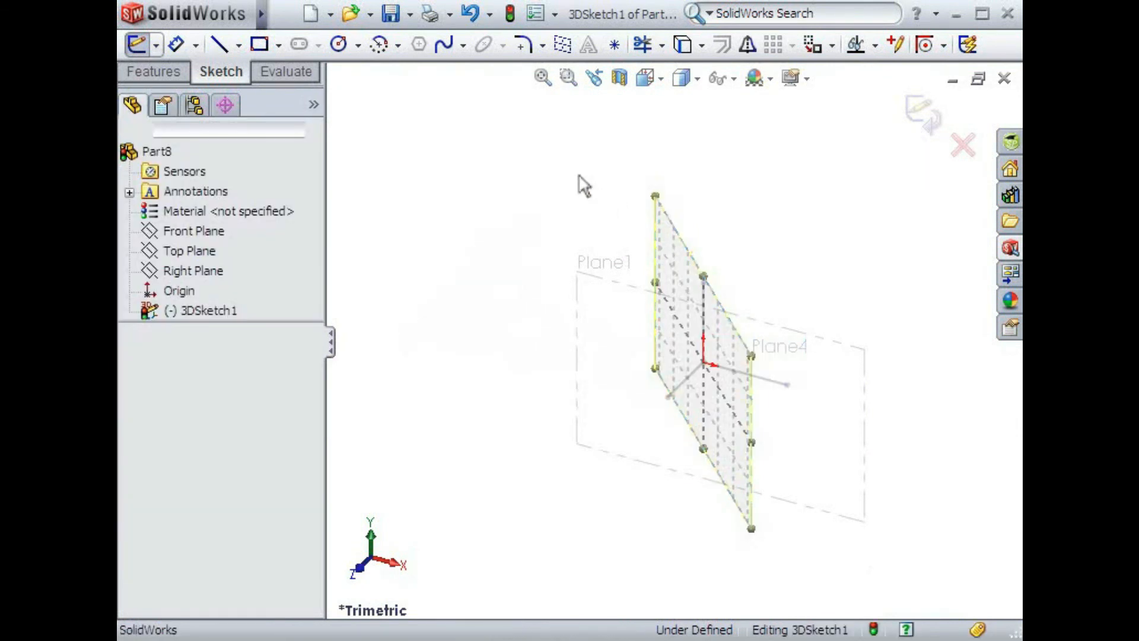